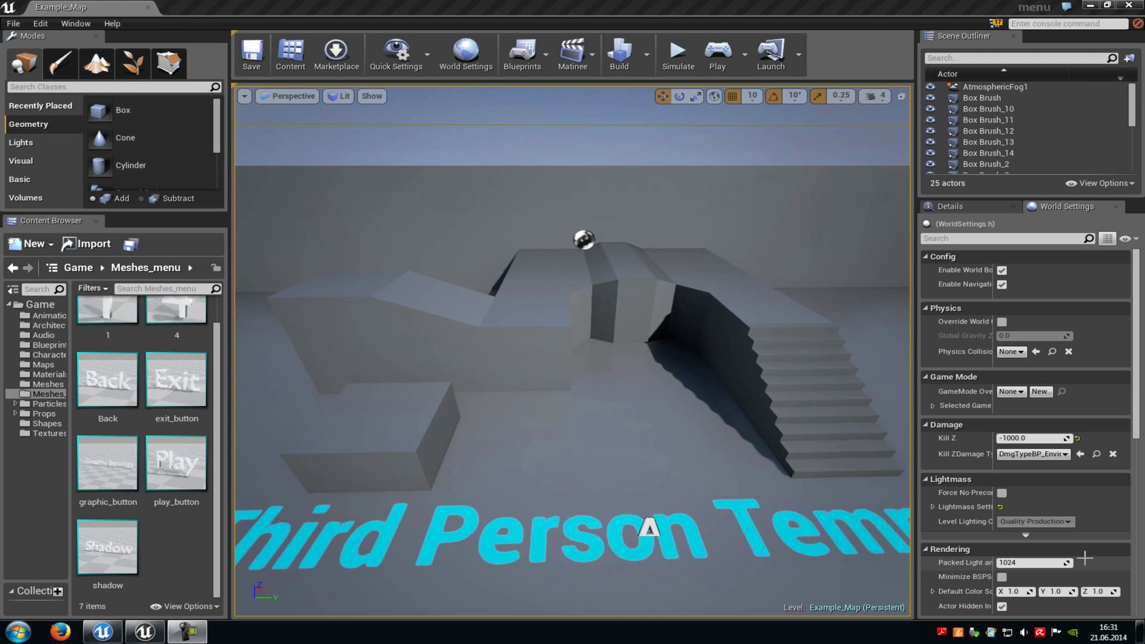
Create an Actor-based Blueprint called Menu in the Content Browser and open it in the Blueprint editor
right_click(165, 544)
left_click(219, 376)
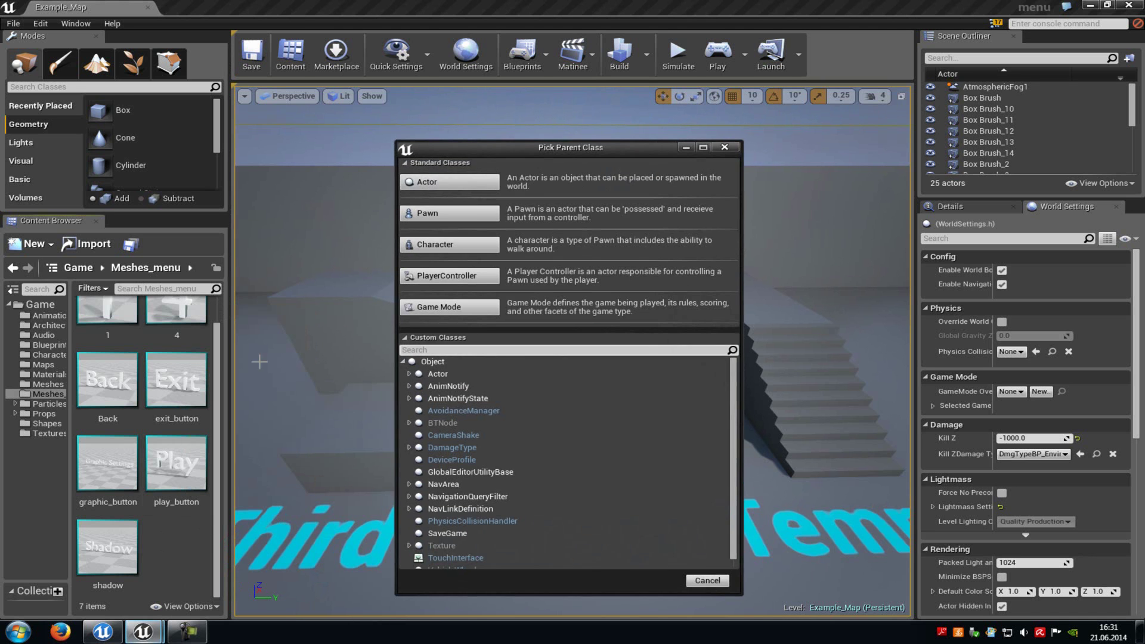
left_click(464, 183)
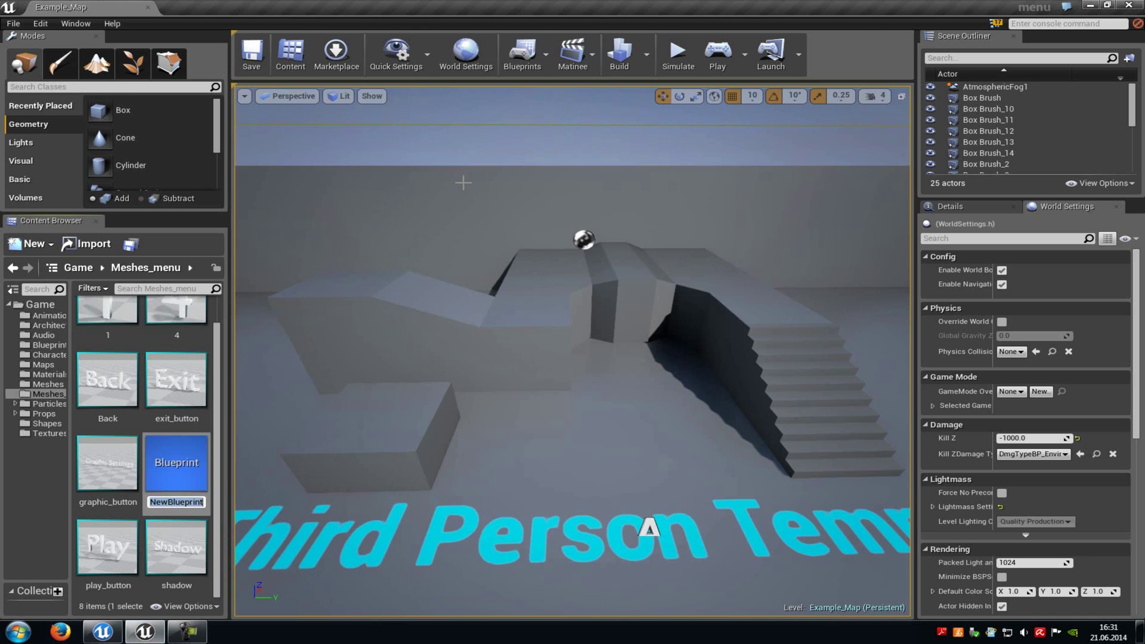
type("mnu")
key("Return")
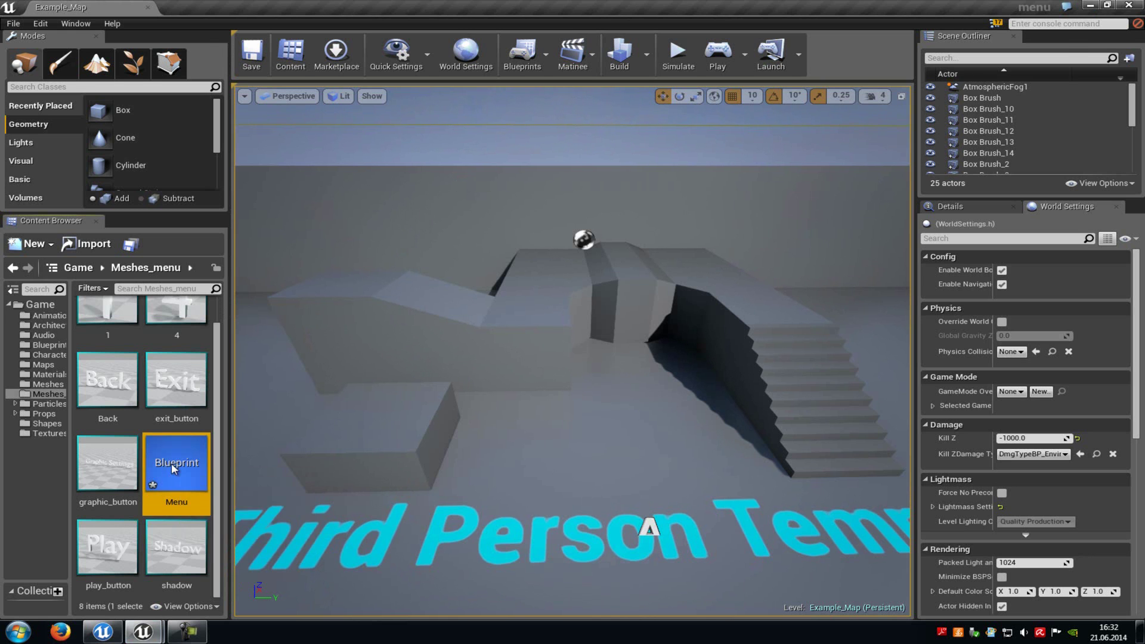
double_click(174, 468)
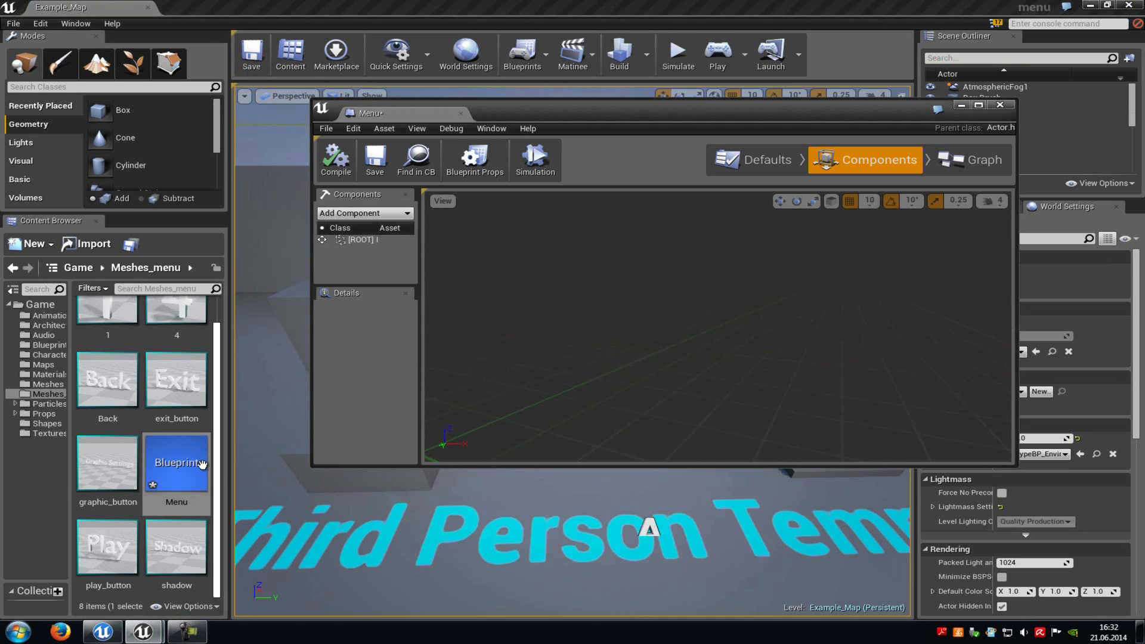
Inspect meshes 1, Back, exit_button and play_button, open mesh 4 in its own tab, then return to Menu
left_click_drag(217, 424, 216, 395)
left_click(118, 306)
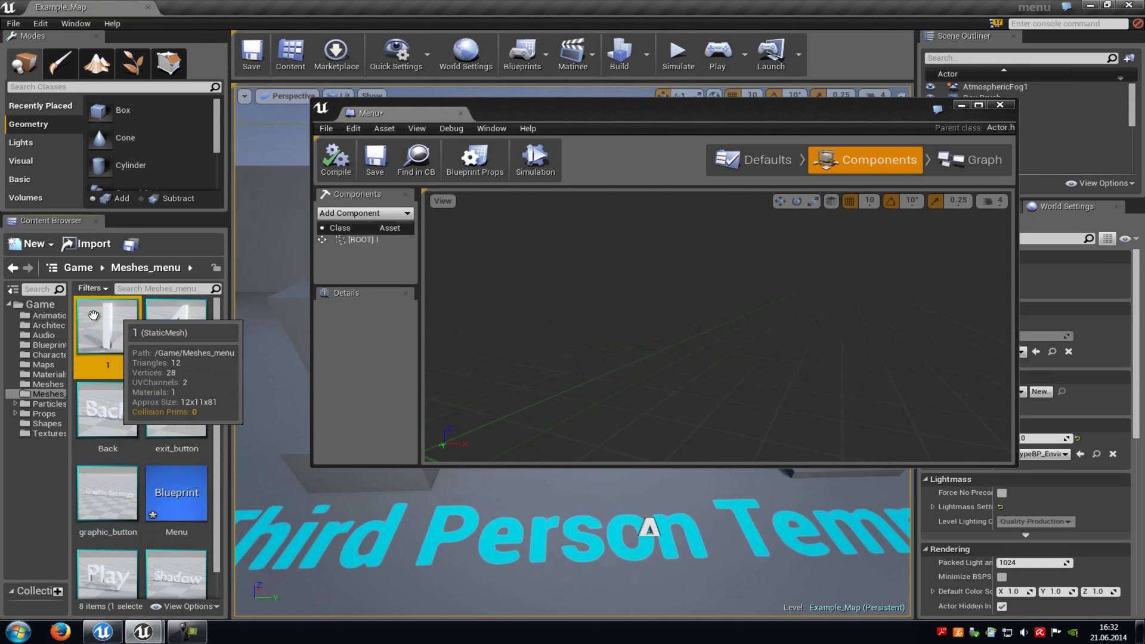
left_click(122, 395)
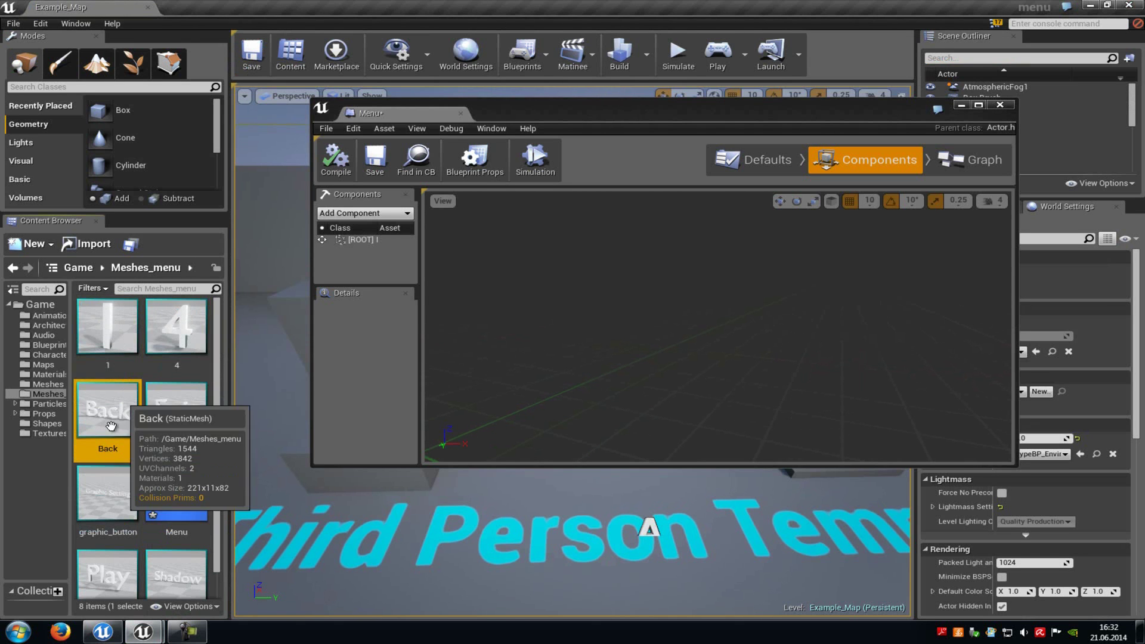
left_click(188, 418)
scroll(106, 450, "down", 1)
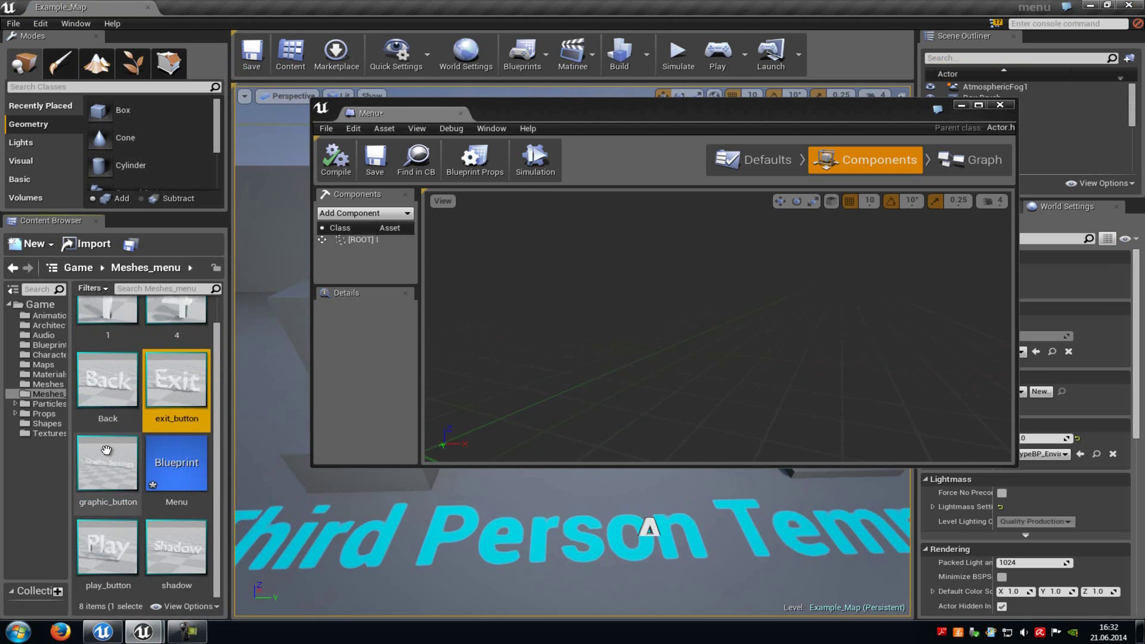
left_click(114, 545)
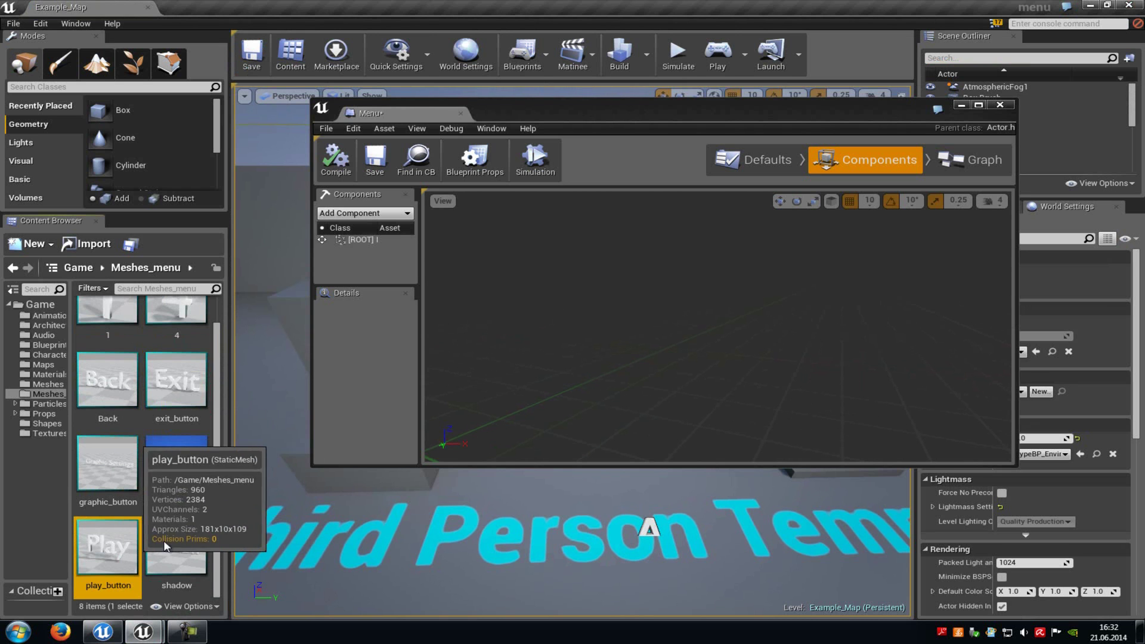
scroll(173, 537, "up", 1)
left_click(182, 340)
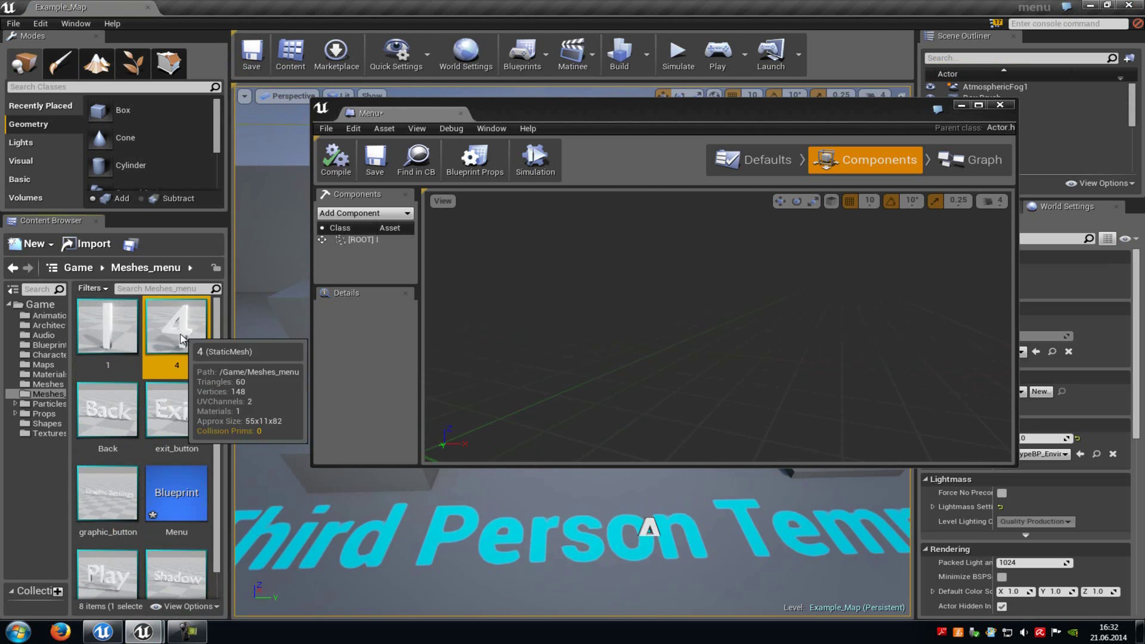
double_click(182, 340)
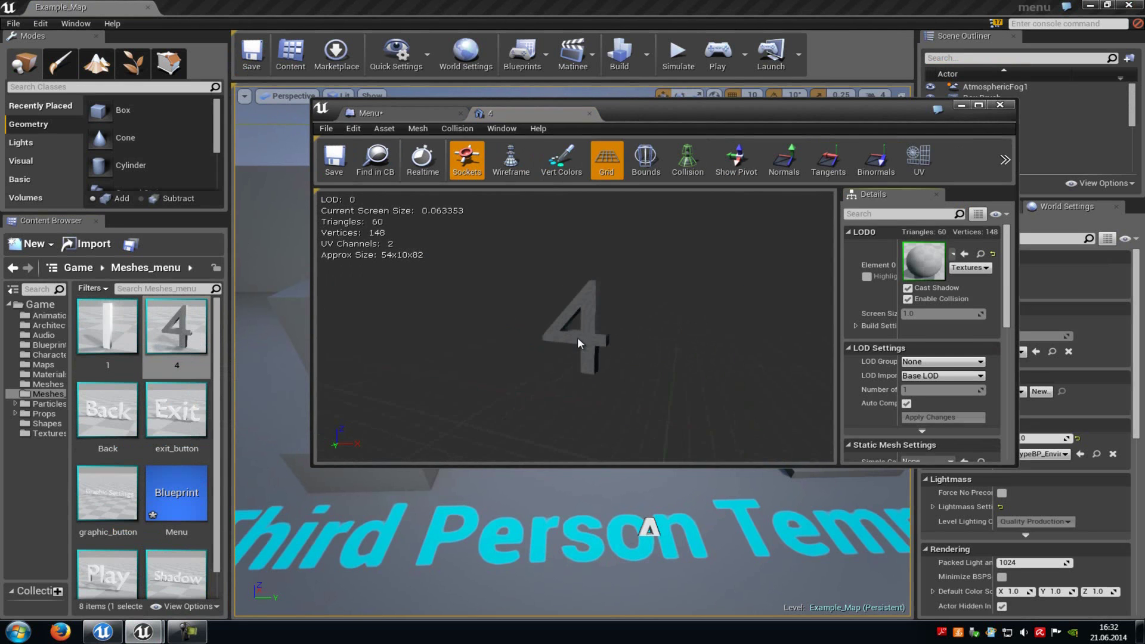
left_click(432, 115)
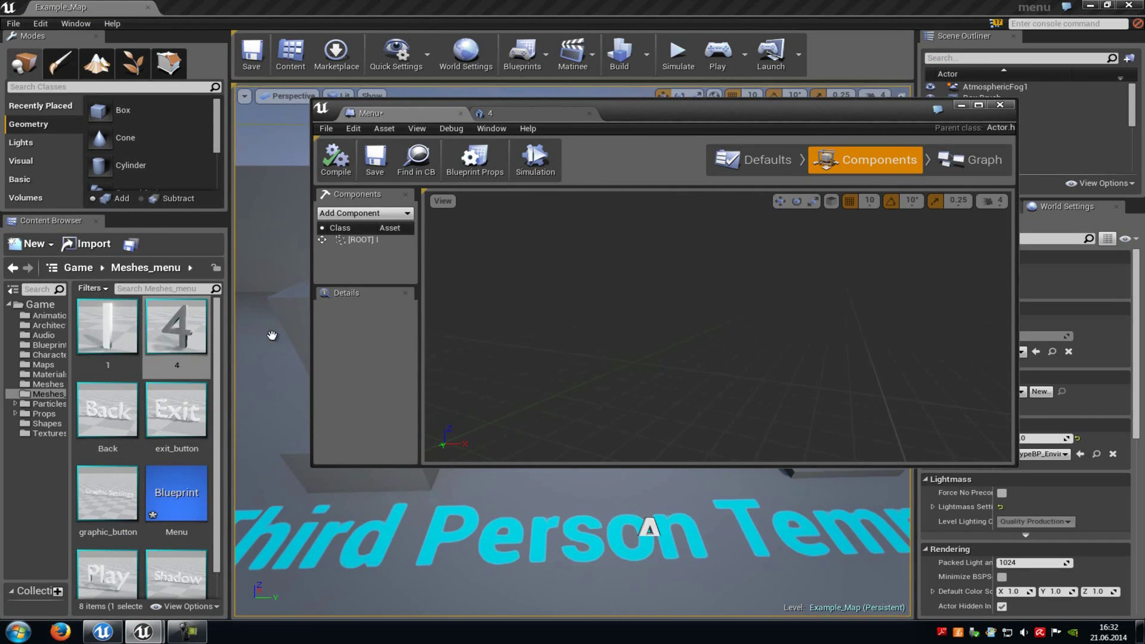
Select the Back and exit_button meshes in the Content Browser
left_click(108, 411)
scroll(108, 411, "down", 1)
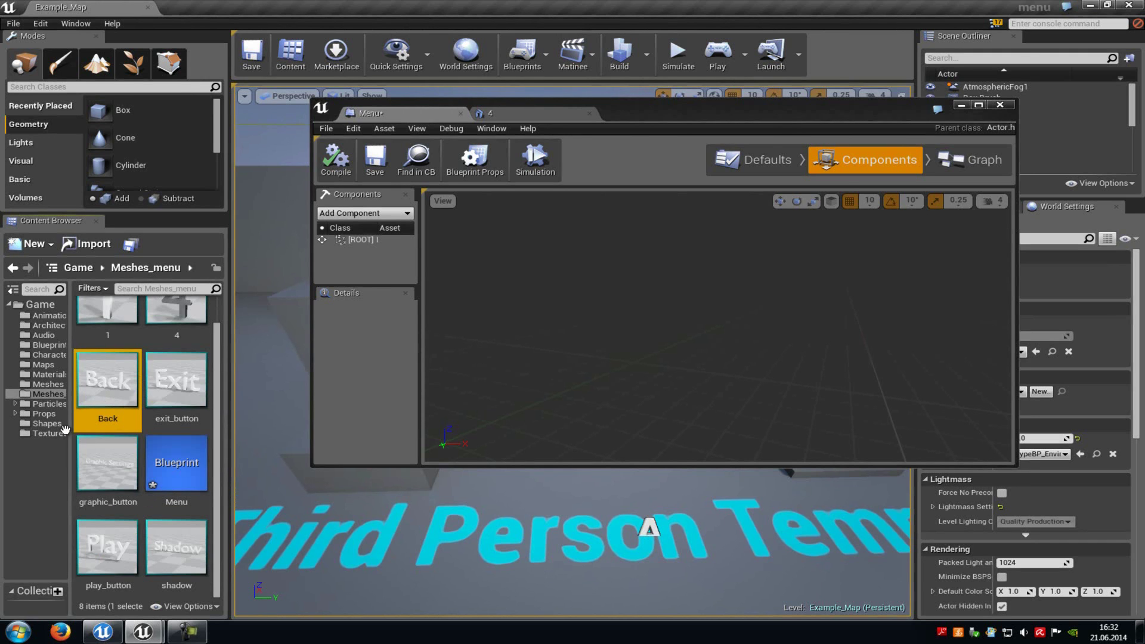
scroll(153, 400, "up", 1)
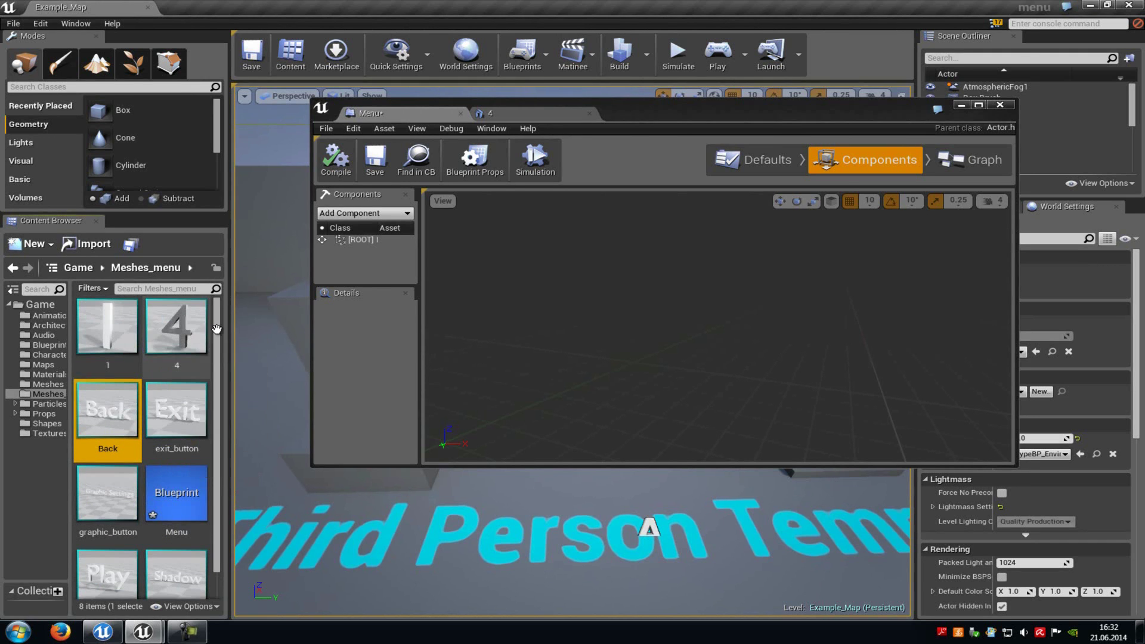
scroll(181, 396, "down", 1)
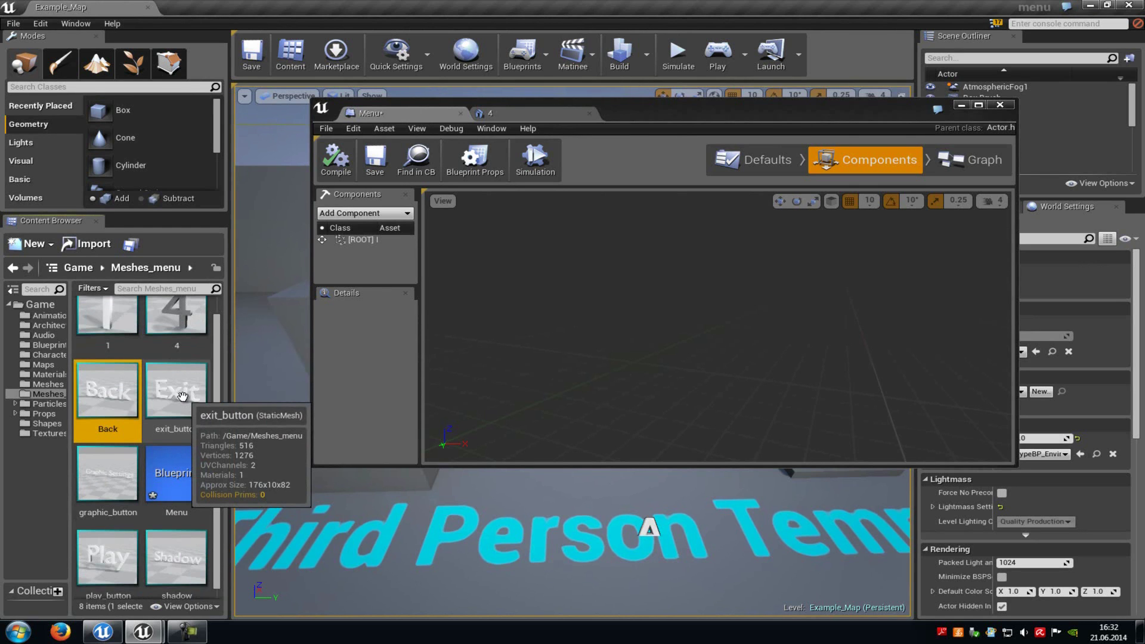
scroll(182, 395, "up", 1)
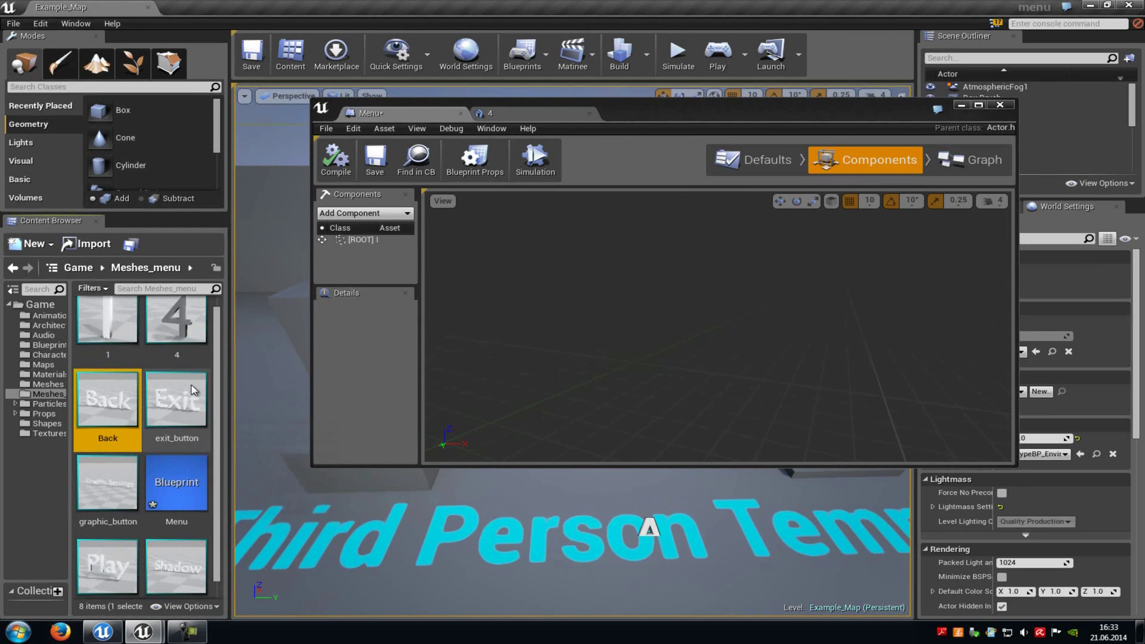
left_click(180, 403)
scroll(181, 403, "up", 1)
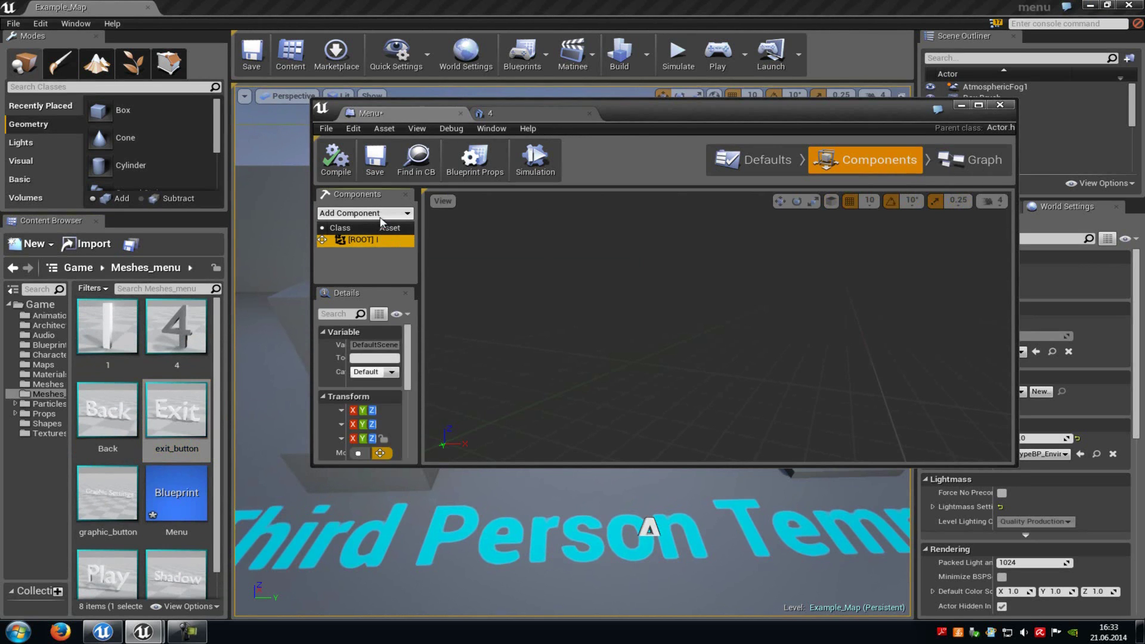
Add an Audio root component, then add meshes 1 and 4 as components
left_click(359, 213)
left_click(361, 238)
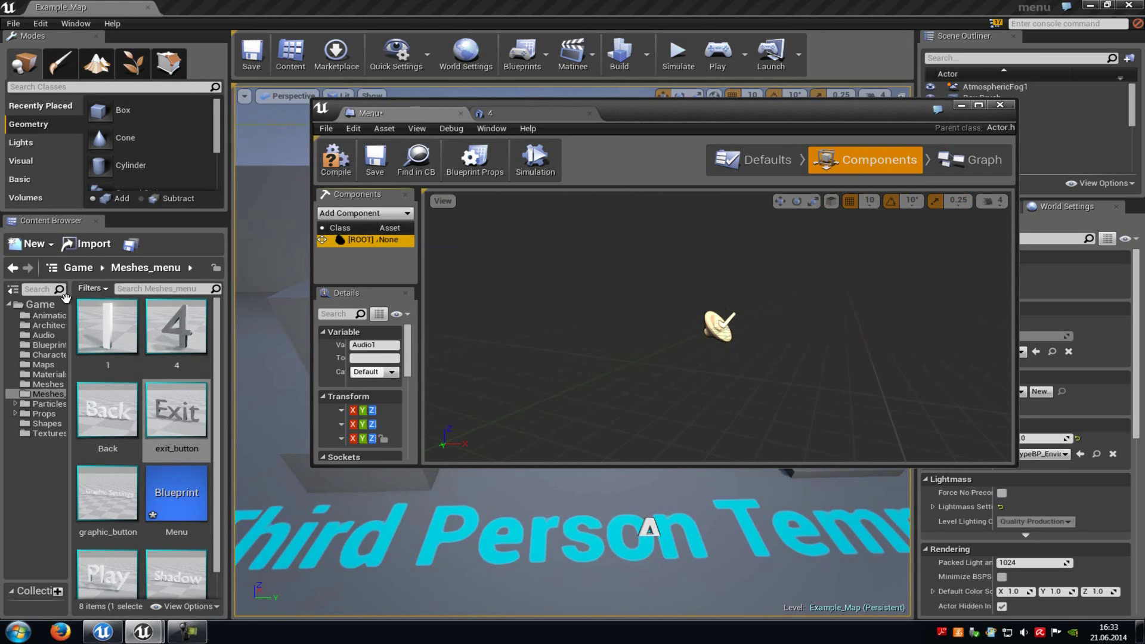
left_click_drag(107, 327, 382, 279)
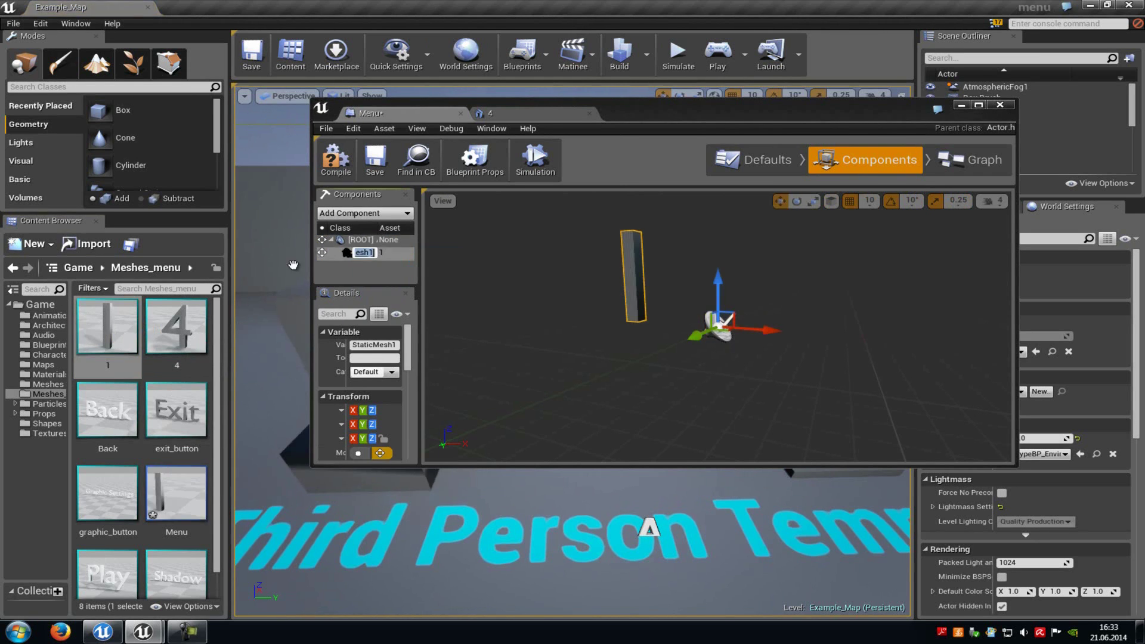
left_click_drag(177, 327, 393, 280)
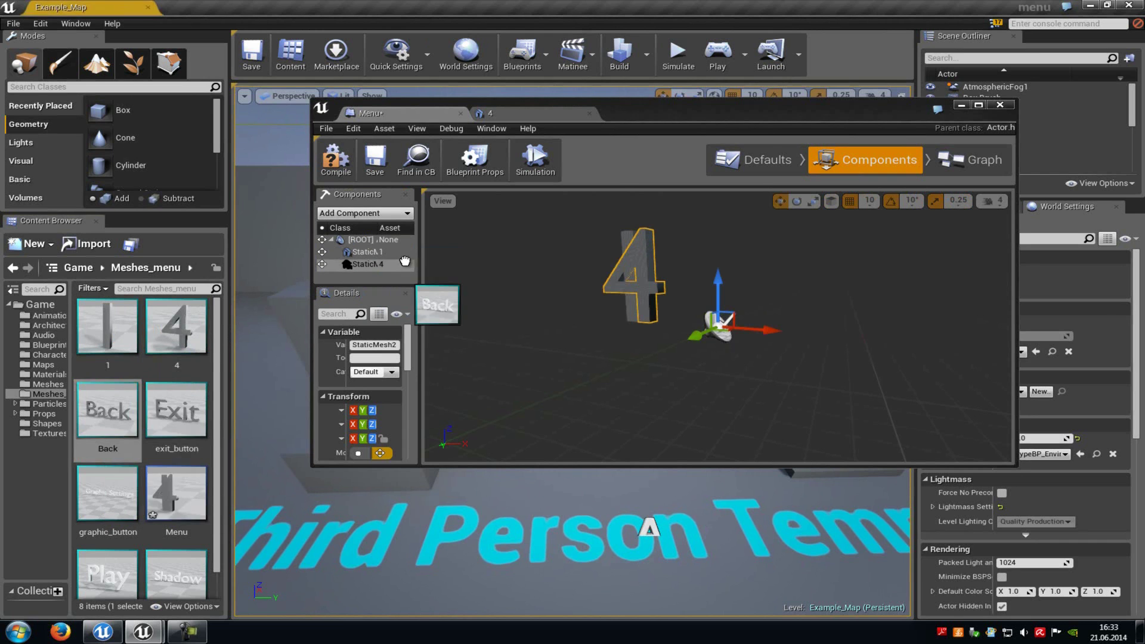
Add Back, exit_button, graphic_button and shadow meshes as components and maximize the editor
left_click_drag(92, 421, 382, 275)
left_click_drag(177, 411, 386, 270)
left_click_drag(108, 495, 375, 271)
left_click_drag(177, 578, 368, 257)
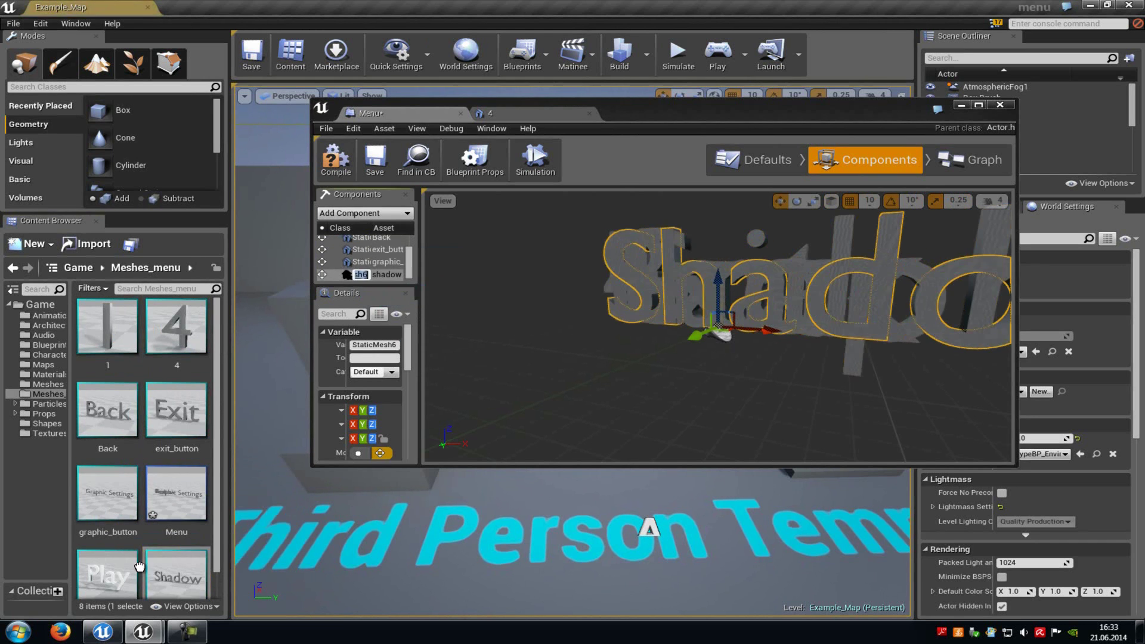
left_click_drag(108, 574, 359, 266)
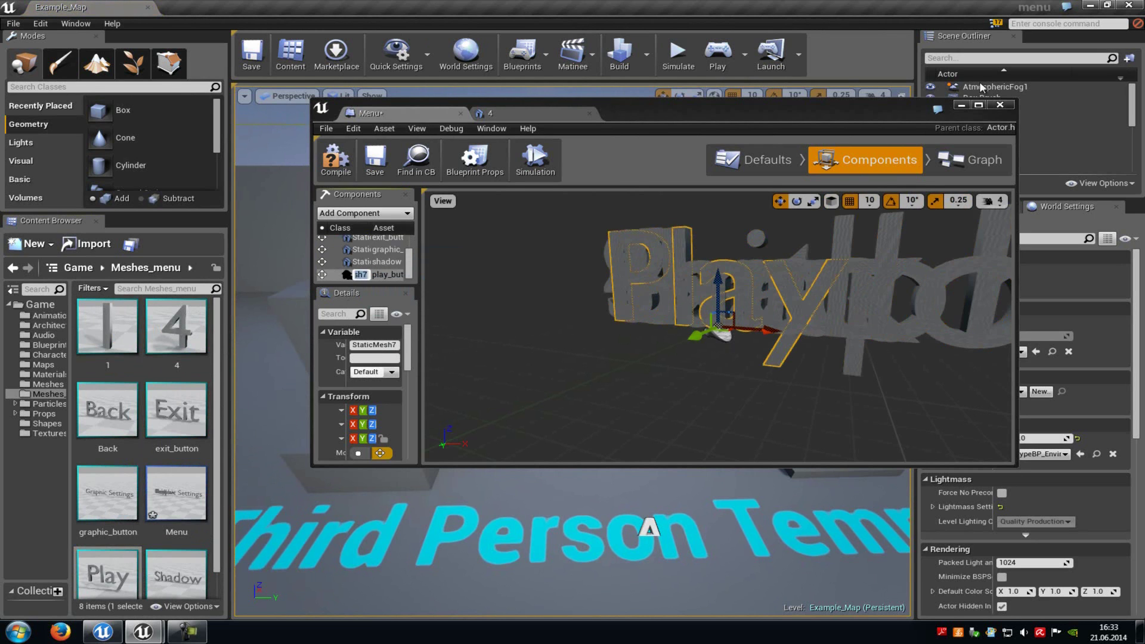
left_click(978, 105)
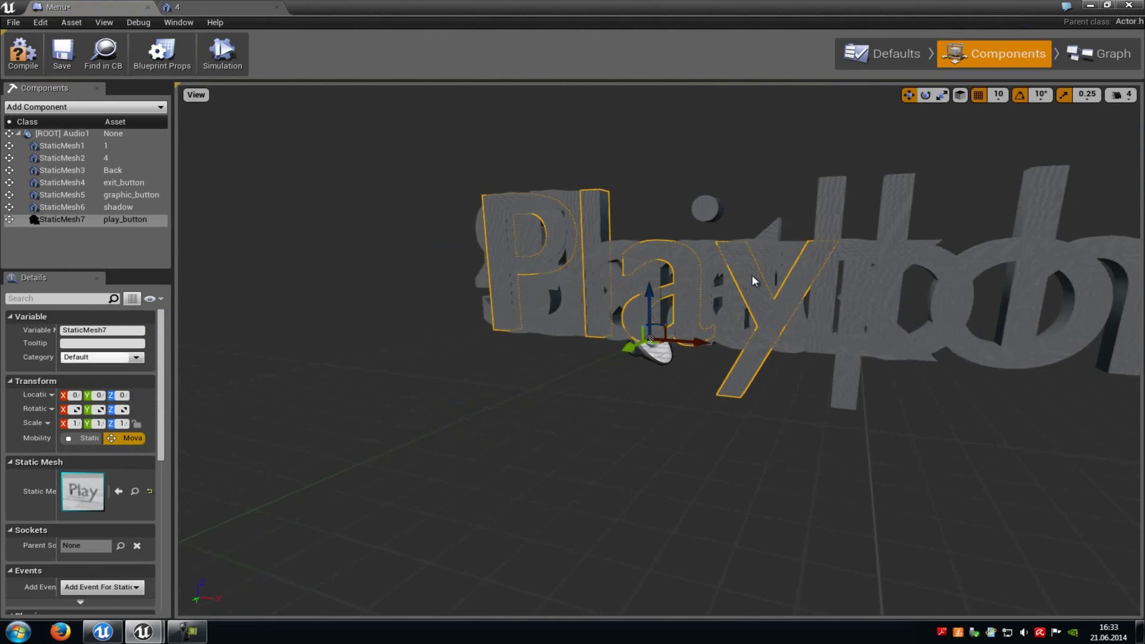
Raise the Play text to the top of the menu
scroll(753, 273, "down", 5)
scroll(567, 279, "down", 2)
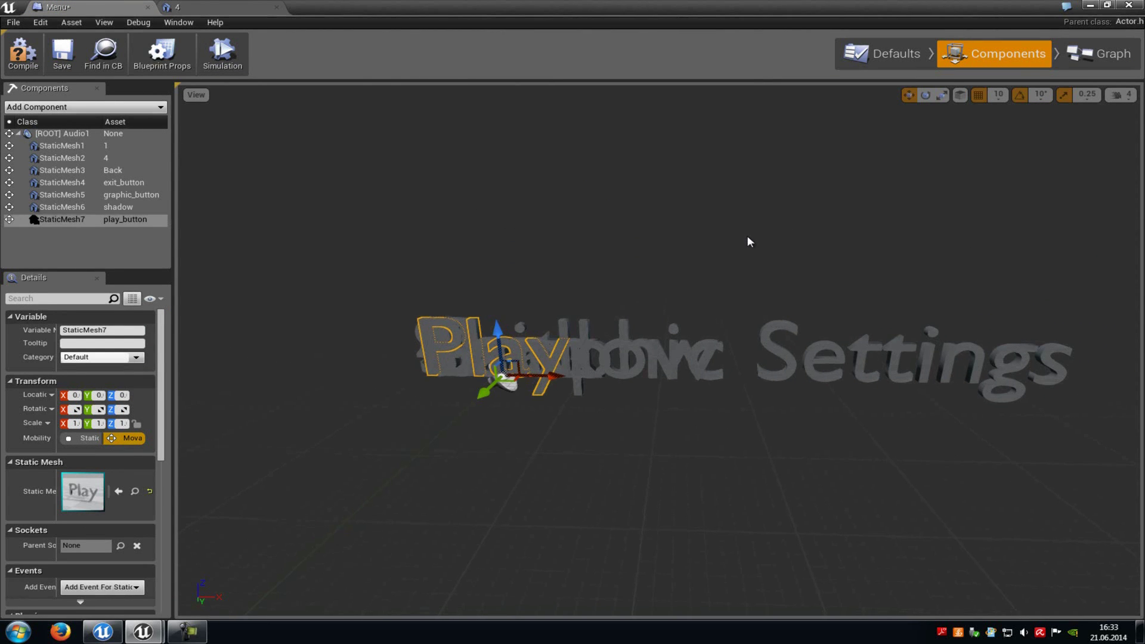
scroll(750, 238, "down", 2)
scroll(750, 239, "up", 1)
scroll(750, 240, "up", 1)
scroll(750, 240, "down", 1)
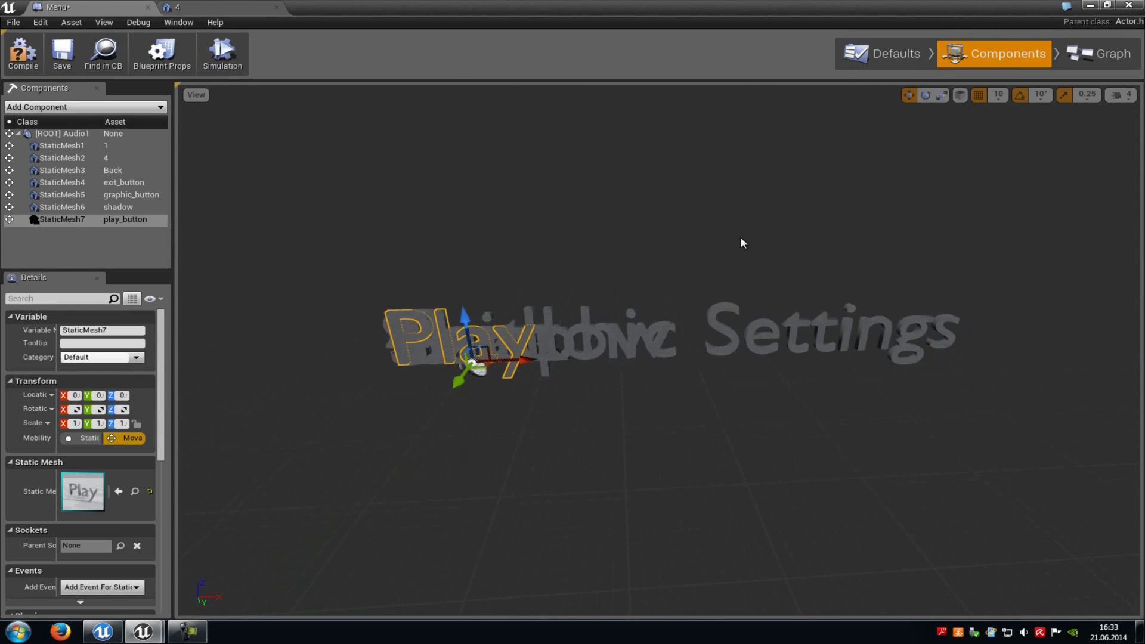
scroll(674, 248, "up", 1)
scroll(711, 248, "up", 1)
scroll(606, 327, "down", 1)
scroll(556, 364, "down", 1)
left_click_drag(556, 364, 775, 169)
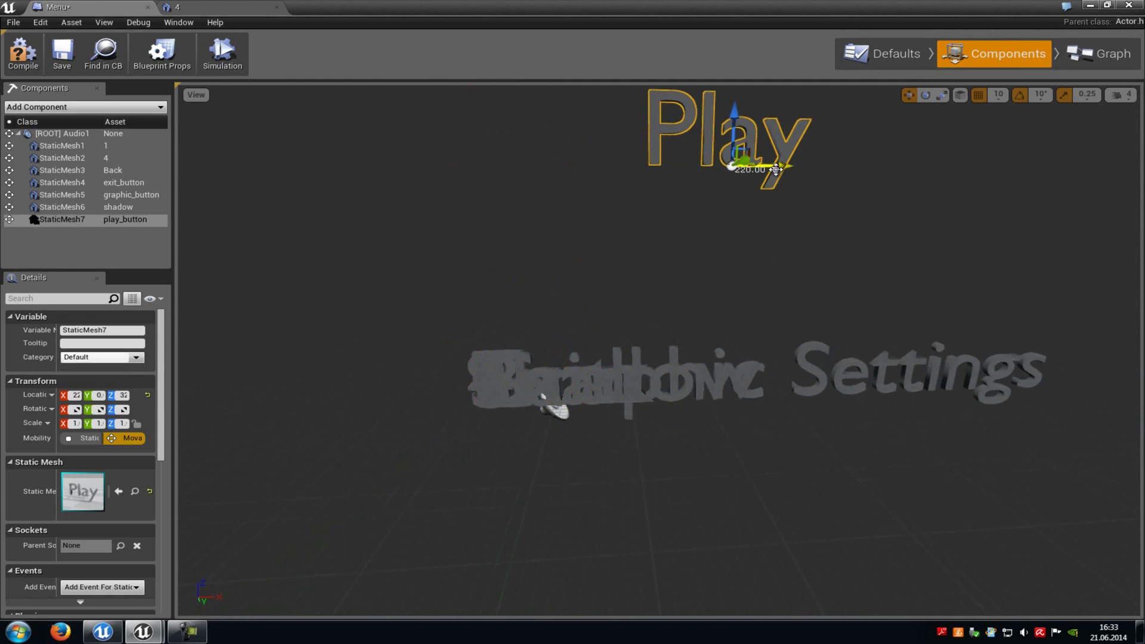
scroll(761, 174, "up", 1)
scroll(761, 173, "down", 2)
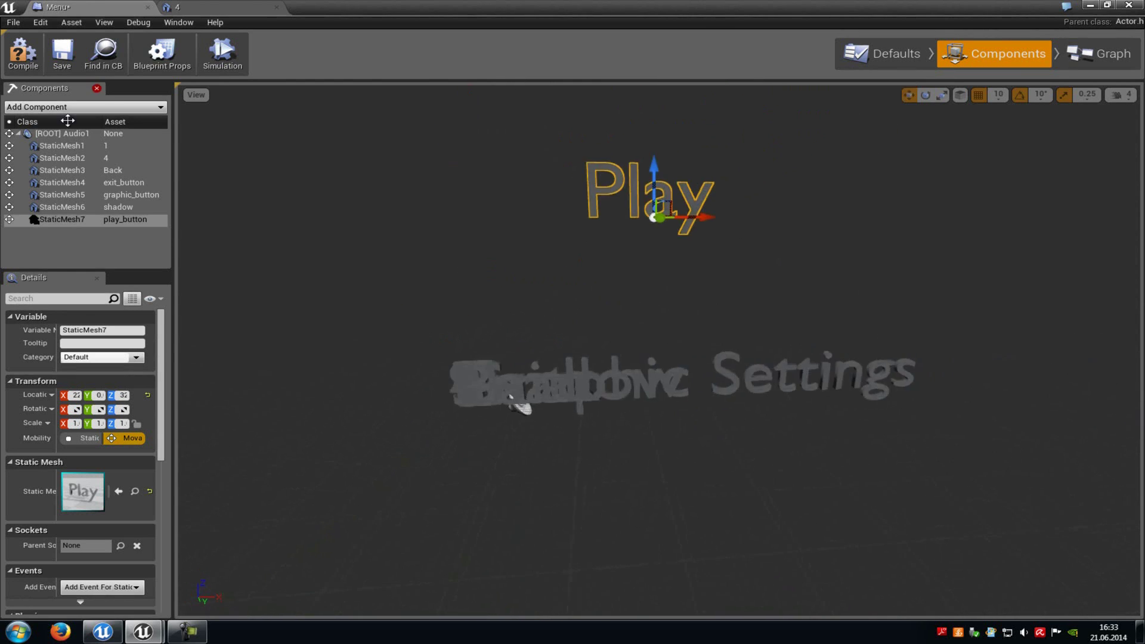
Try lifting Exit below Play, undo it, and raise Graphic Settings to Z 80
left_click(62, 183)
mouse_move(564, 371)
left_mouse_down()
mouse_move(553, 270)
mouse_move(655, 258)
left_mouse_up()
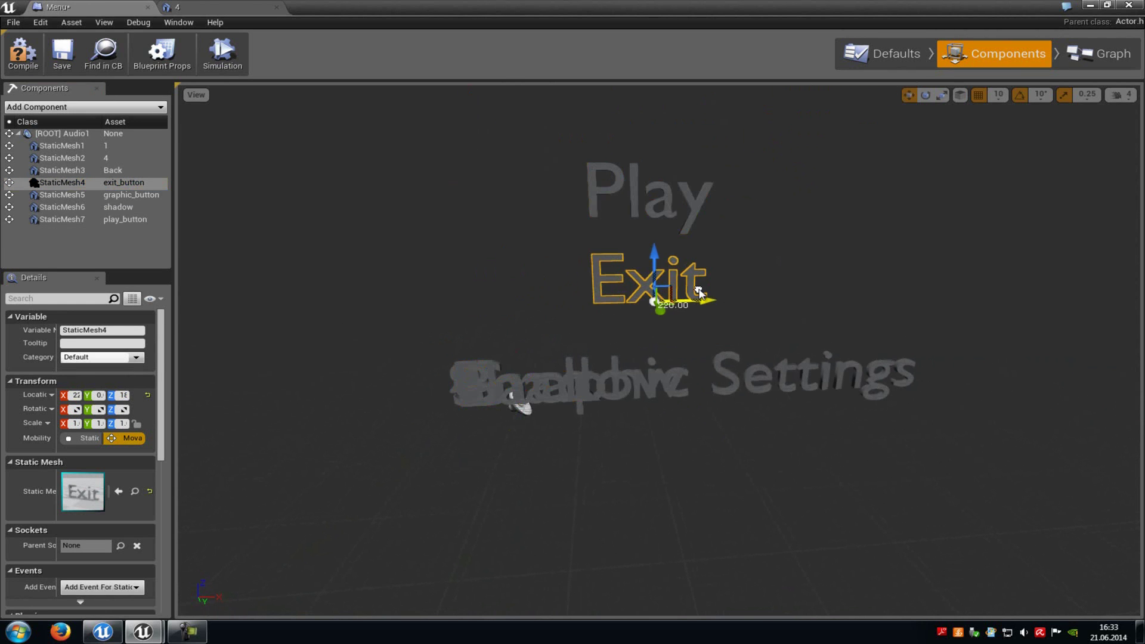
key("ctrl+z")
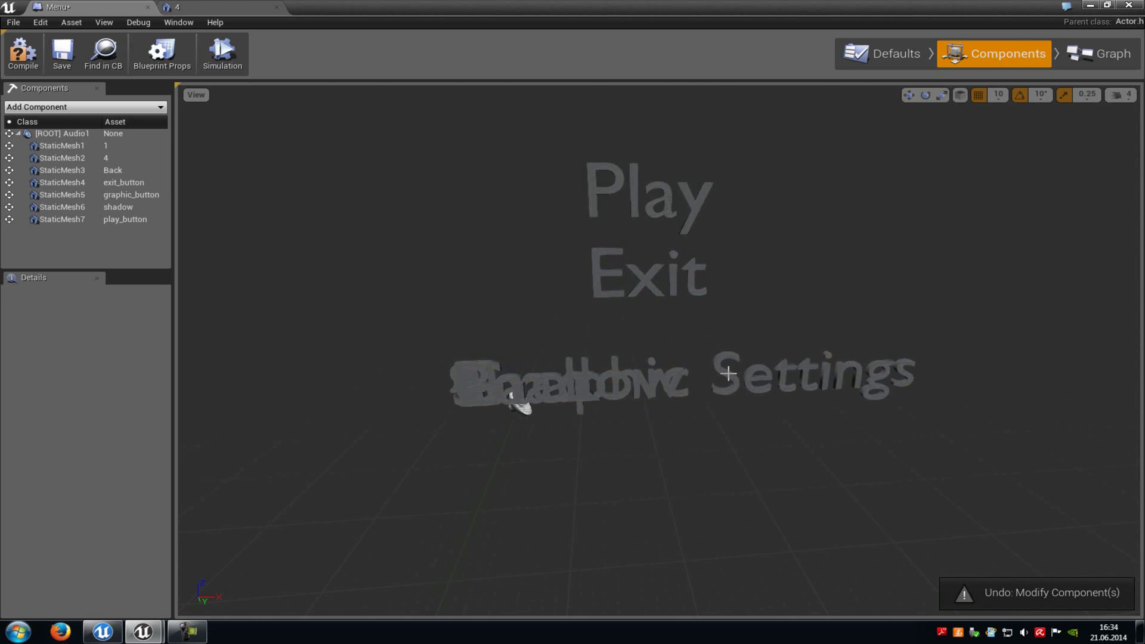
left_click(516, 393)
left_click_drag(522, 363, 521, 327)
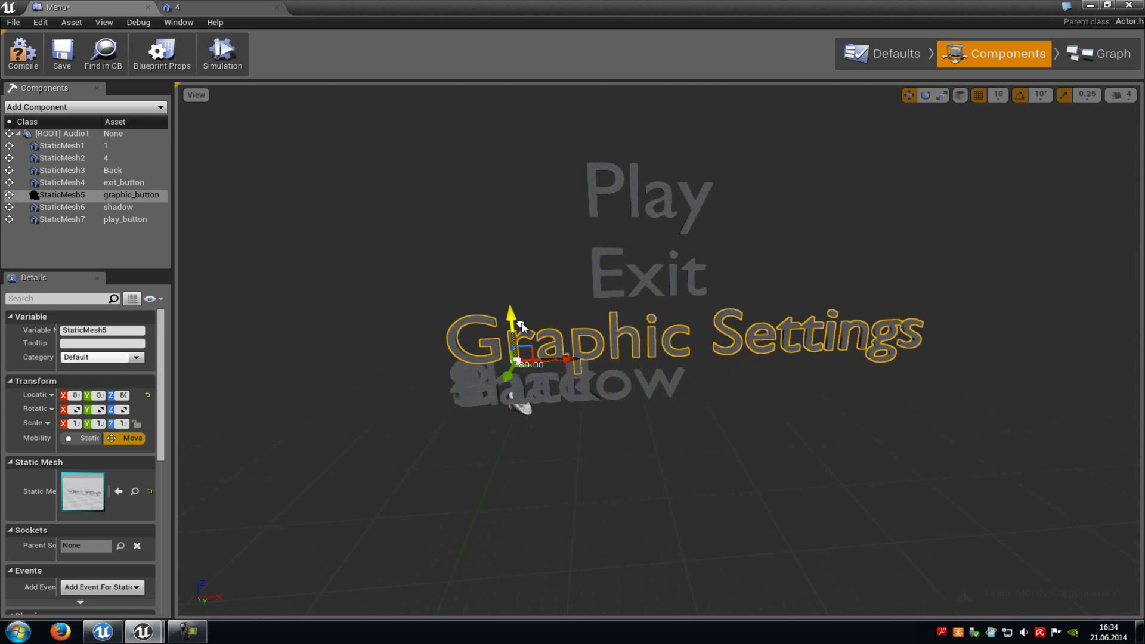
Slide the Shadow text right to X 18 and select Back to shift it left
scroll(740, 431, "up", 3)
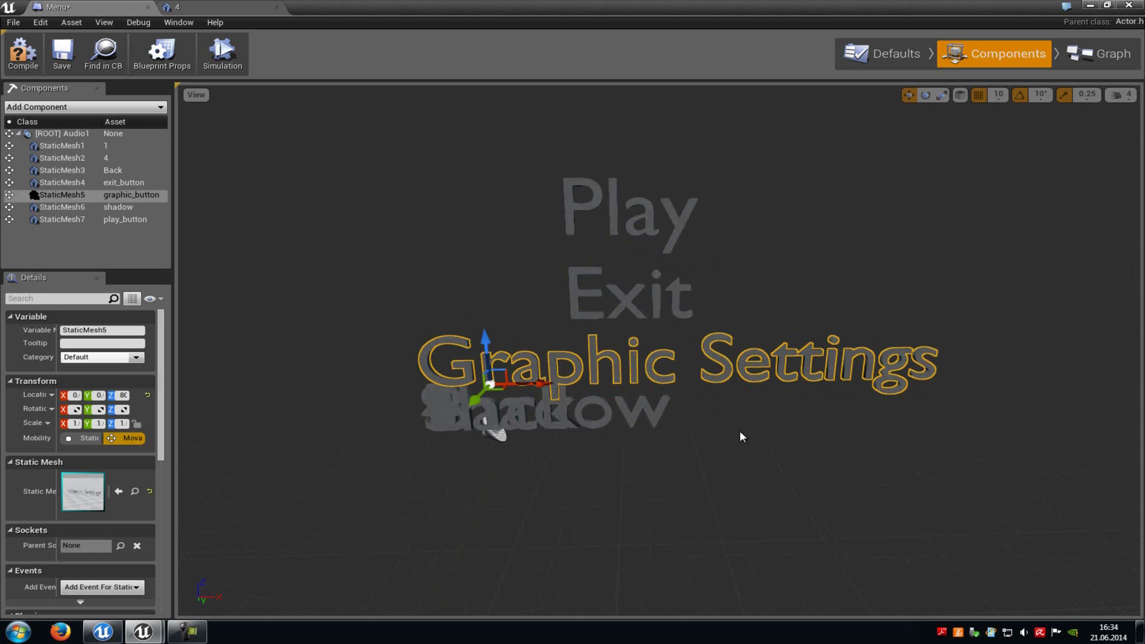
left_click(623, 416)
mouse_move(507, 423)
left_mouse_down()
mouse_move(490, 409)
mouse_move(359, 432)
left_mouse_up()
left_click(506, 421)
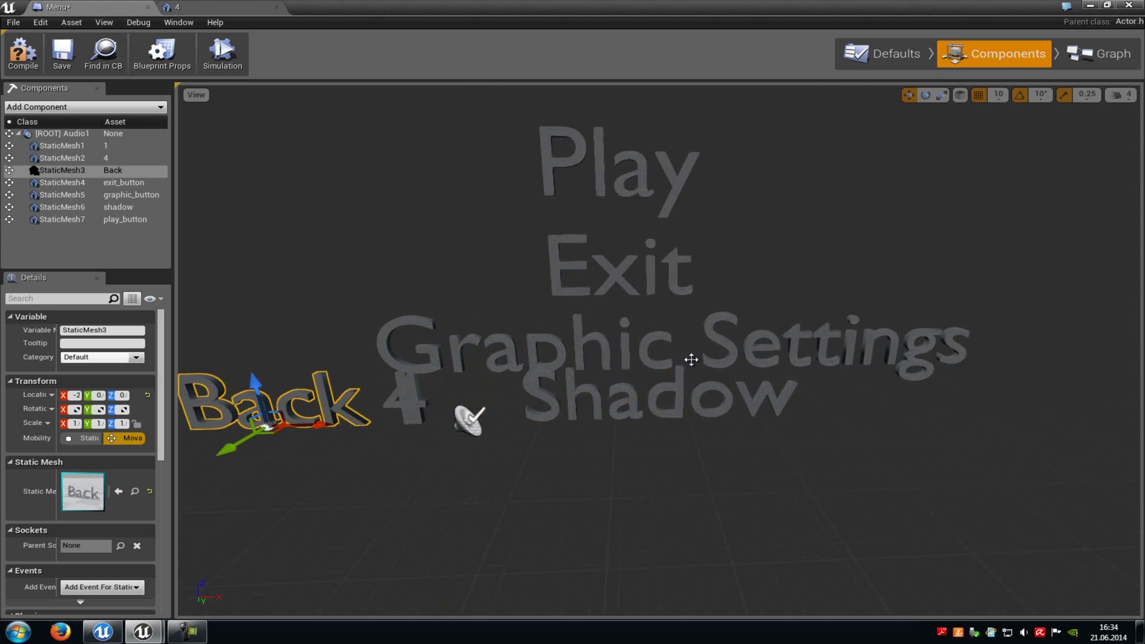
Move the Shadow text left and lift it up beside Graphic Settings
left_click(604, 412)
left_click_drag(655, 424, 552, 420)
key("r")
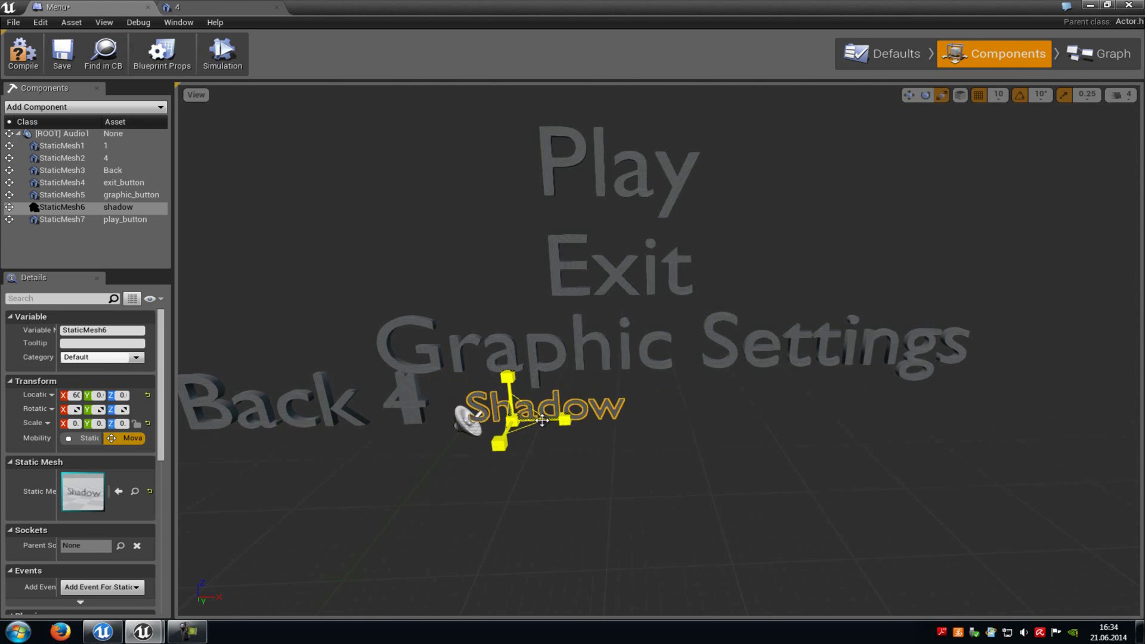
key("w")
left_click_drag(508, 375, 504, 281)
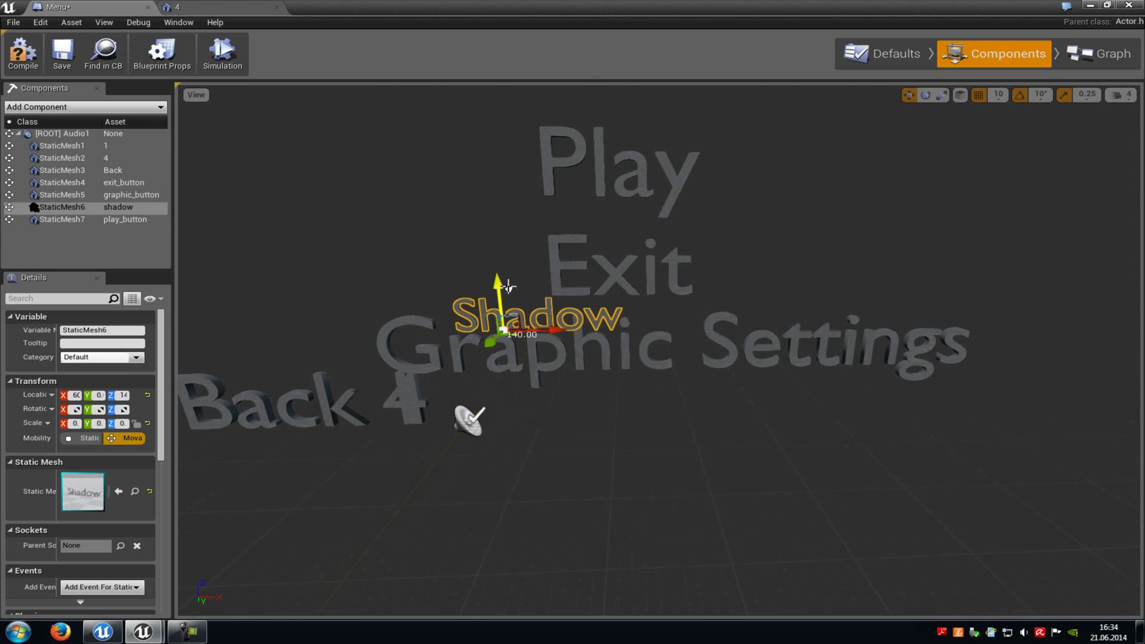
Move the 1 text right, then move the 4 text right and up beside it
left_click(404, 397)
mouse_move(506, 419)
left_mouse_down()
mouse_move(817, 420)
mouse_move(862, 335)
mouse_move(394, 428)
left_mouse_up()
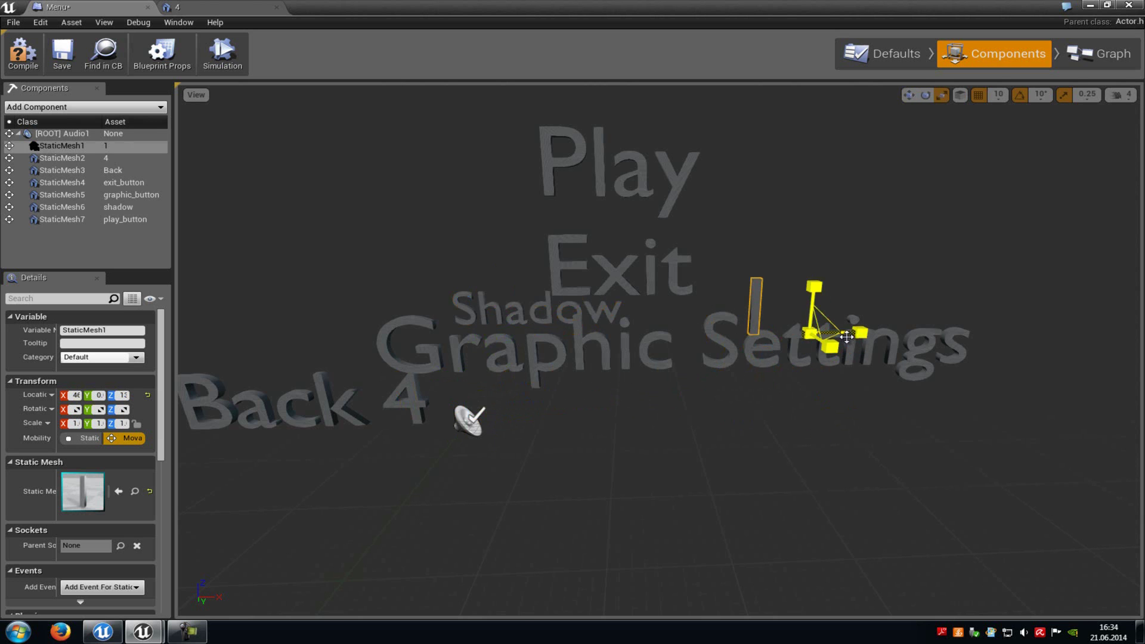
left_click(420, 405)
key("w")
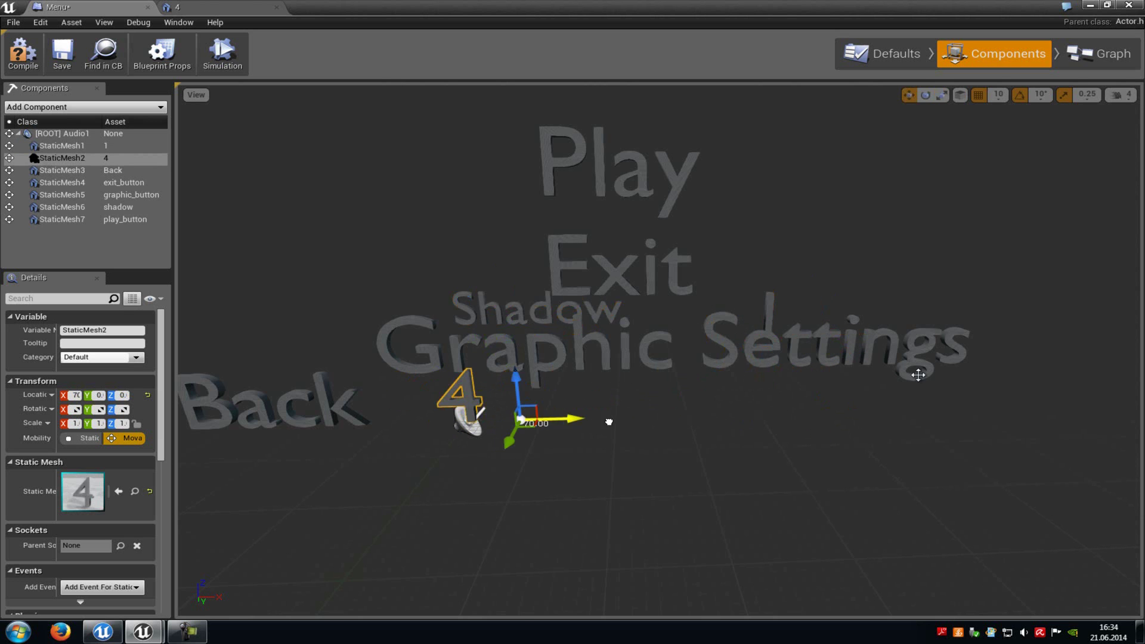
left_click_drag(463, 410, 877, 410)
mouse_move(888, 301)
left_mouse_down()
mouse_move(912, 317)
mouse_move(895, 300)
left_mouse_up()
key("r")
key("w")
Shrink the Back text and select the Graphic Settings mesh
left_click(237, 415)
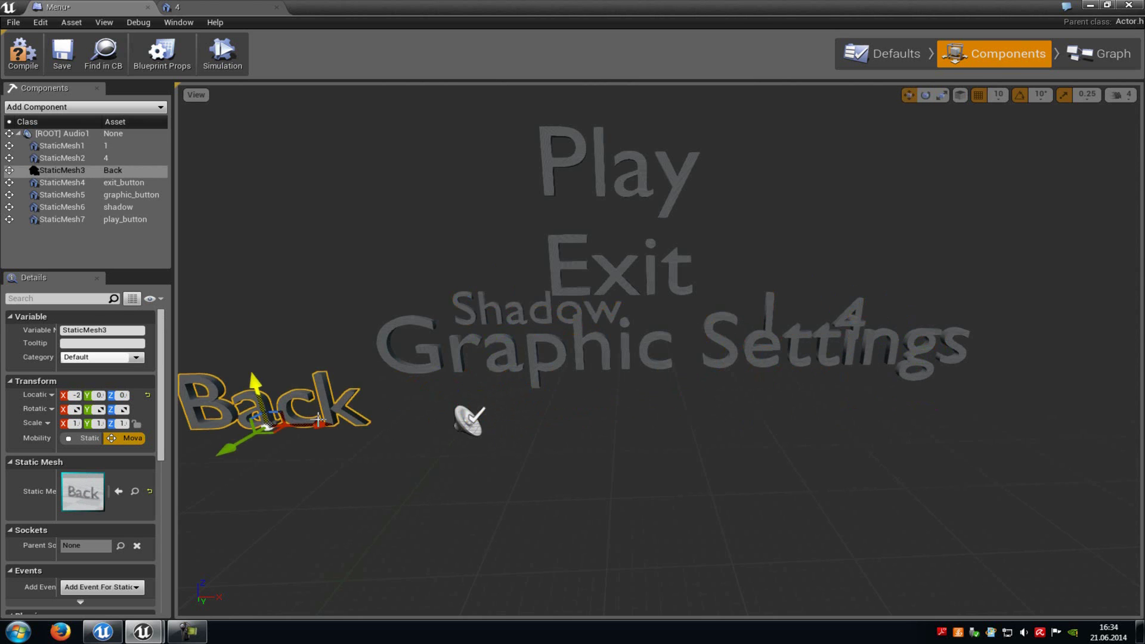
key("r")
mouse_move(275, 424)
left_mouse_down()
mouse_move(929, 388)
mouse_move(917, 387)
left_mouse_up()
key("w")
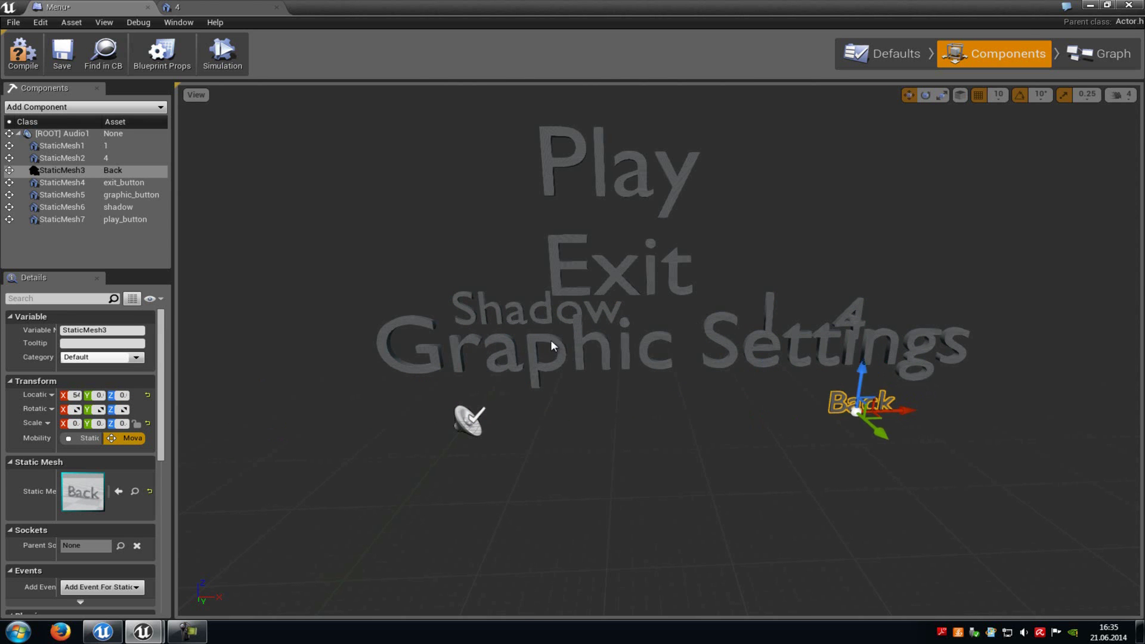
left_click(522, 327)
scroll(689, 235, "down", 3)
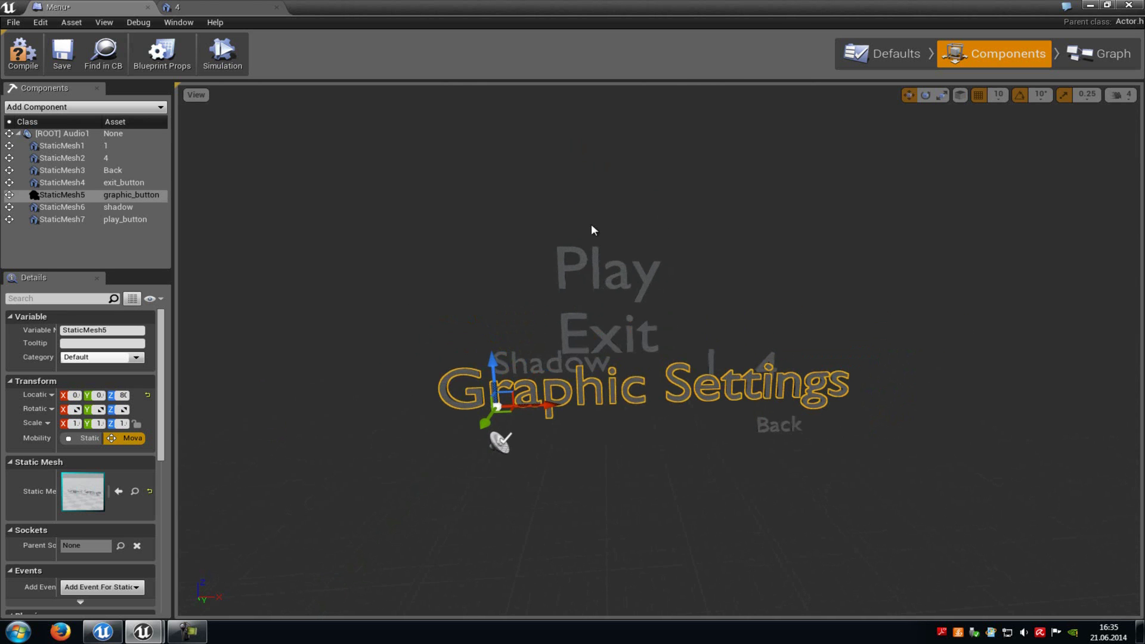
Paste a copy of the Graphic Settings mesh and raise it above Play
right_click(92, 198)
right_click(105, 250)
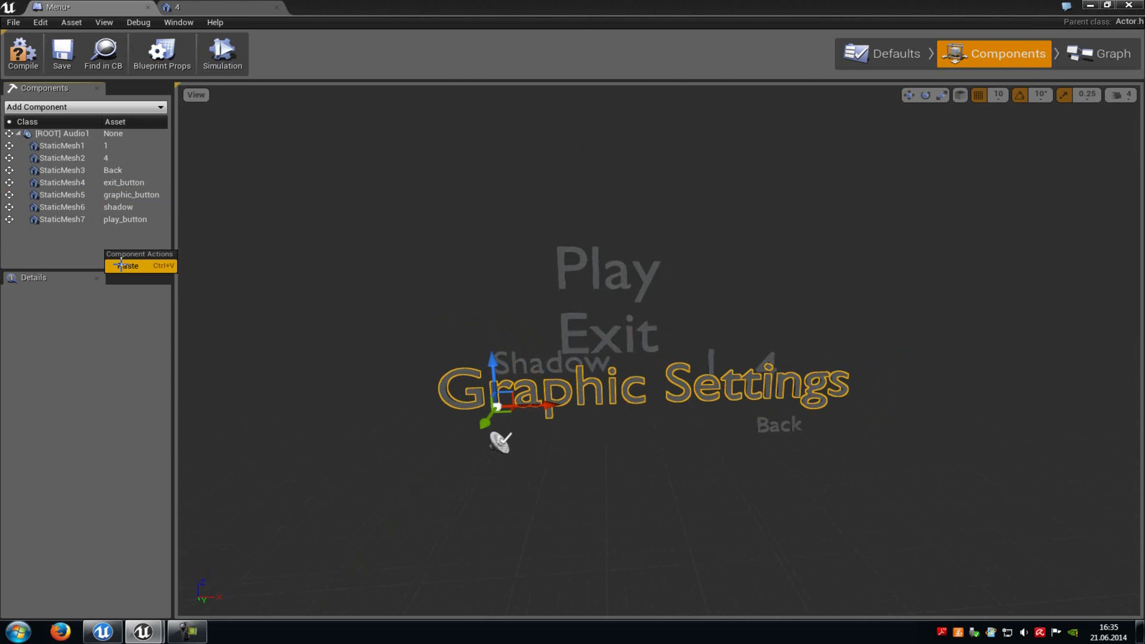
left_click(128, 265)
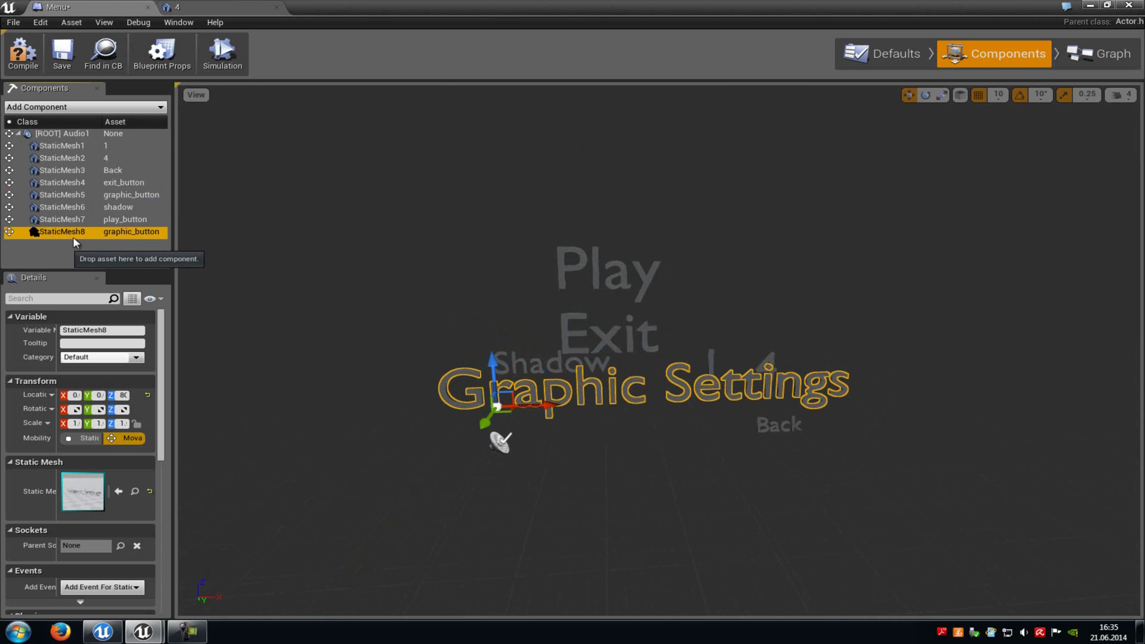
left_click_drag(498, 366, 508, 186)
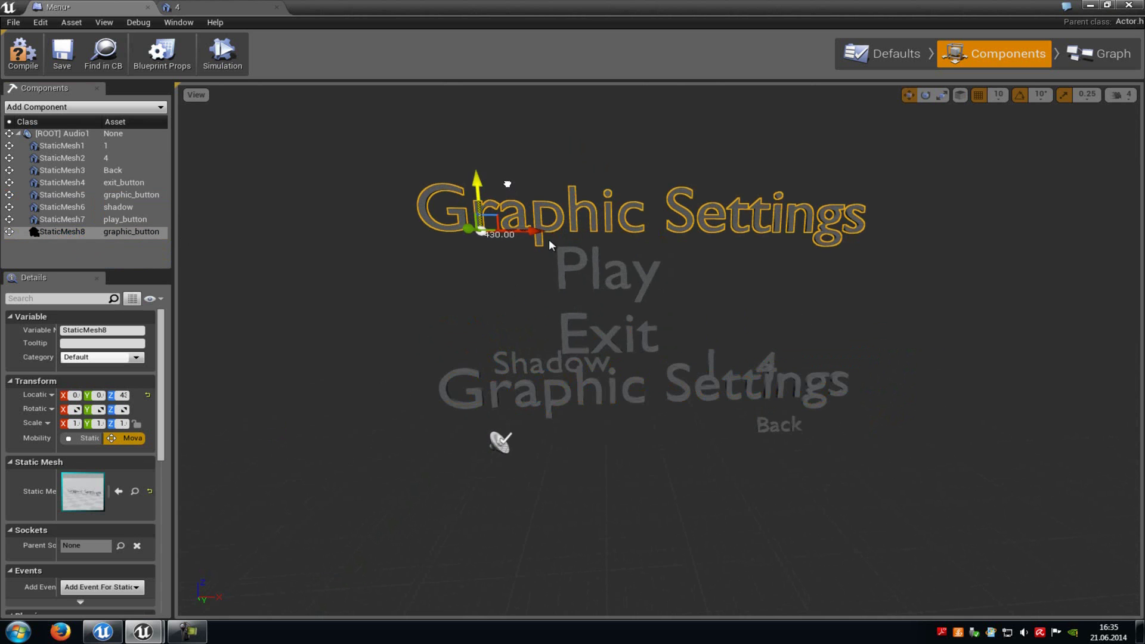
left_click_drag(549, 242, 560, 286)
Zoom the viewport to check the layout and select the root Audio1 component
scroll(686, 507, "up", 3)
scroll(686, 442, "down", 4)
scroll(677, 447, "down", 3)
scroll(675, 438, "up", 1)
scroll(675, 438, "up", 4)
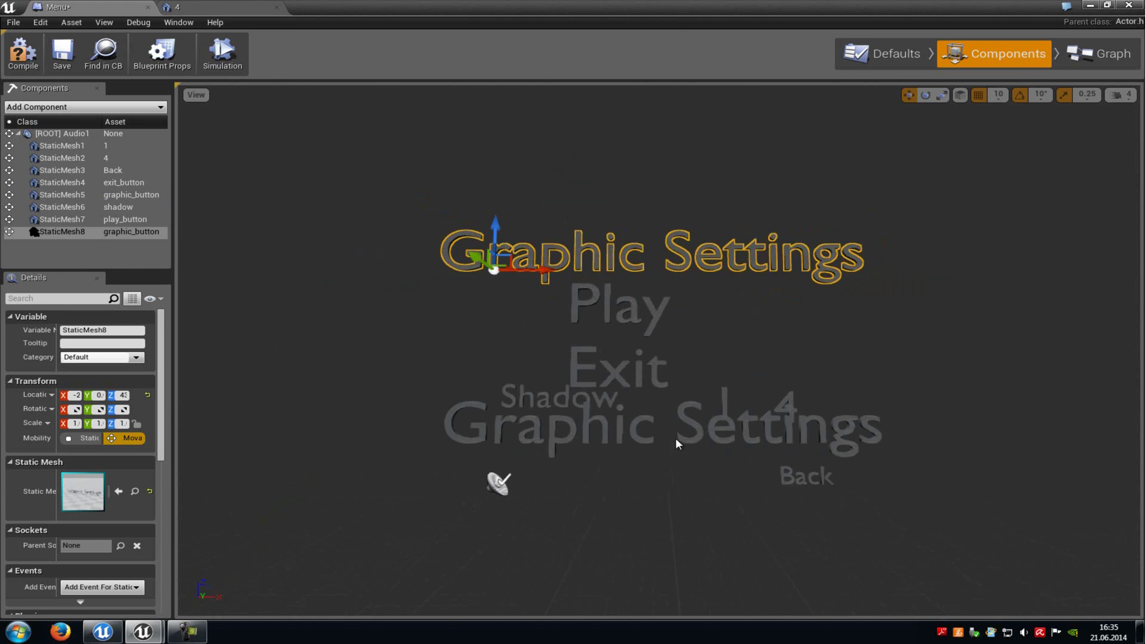
scroll(680, 484, "up", 2)
scroll(754, 367, "down", 3)
scroll(699, 371, "down", 1)
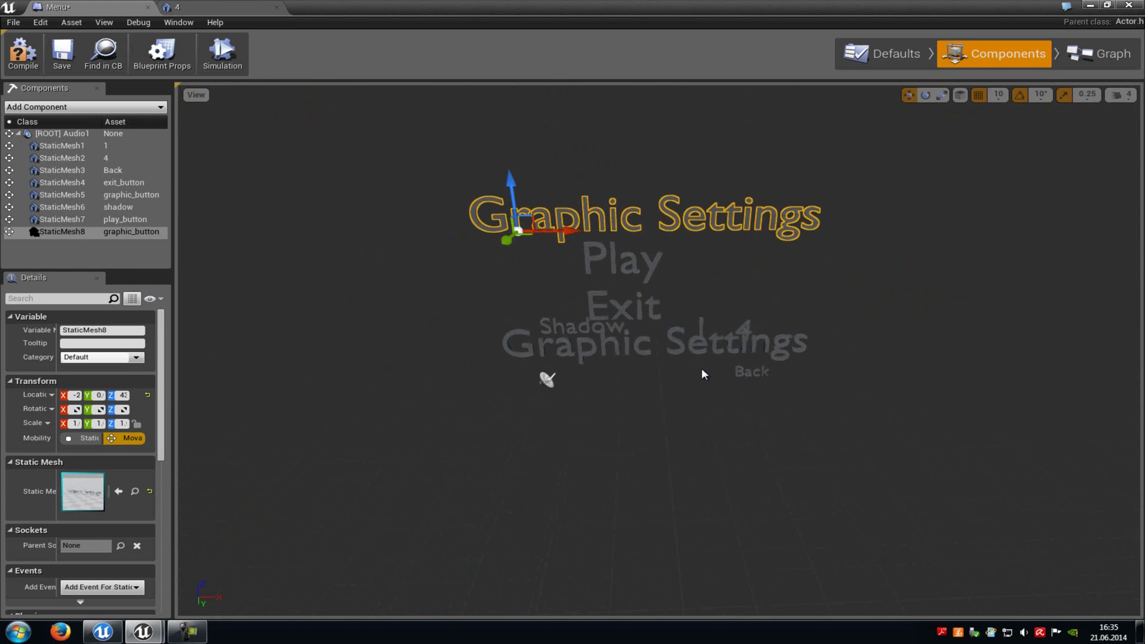
left_click(72, 134)
scroll(282, 336, "up", 2)
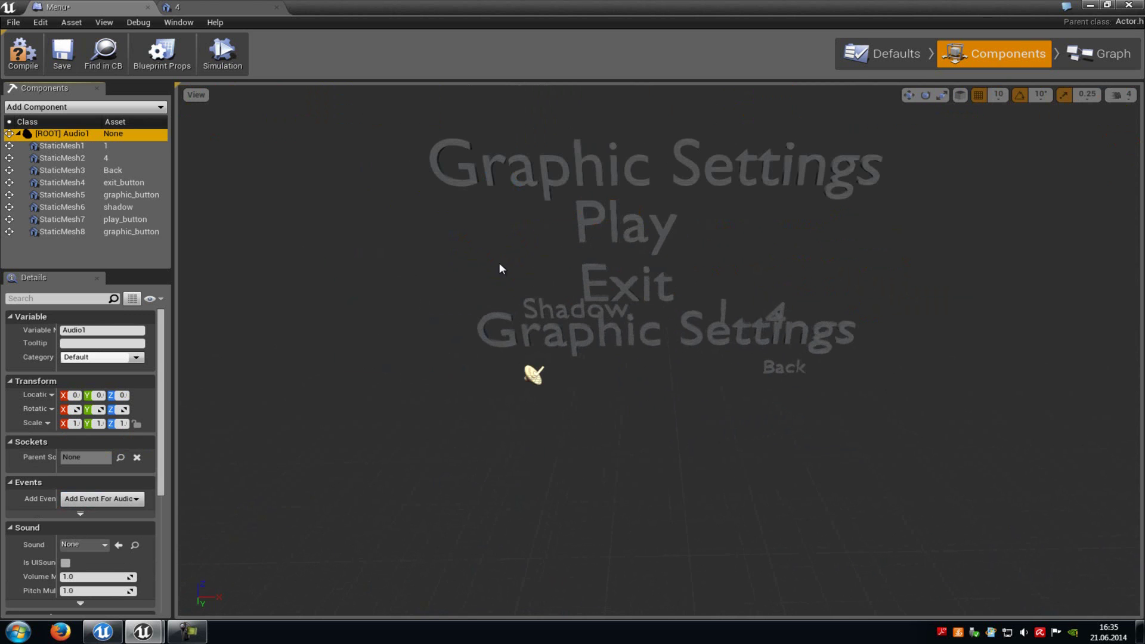
Rename the 1, 4 and Back components to Button1, Button4 and Back
left_click(56, 146)
right_click(49, 146)
left_click(77, 224)
type("Button1")
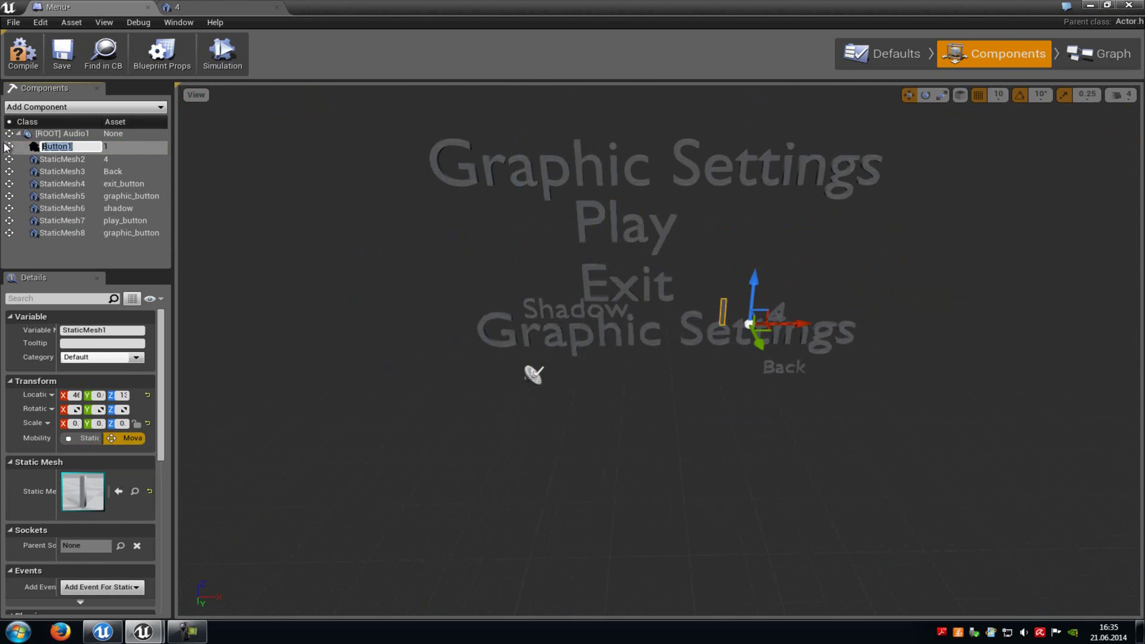
left_click(68, 160)
right_click(74, 158)
left_click(102, 239)
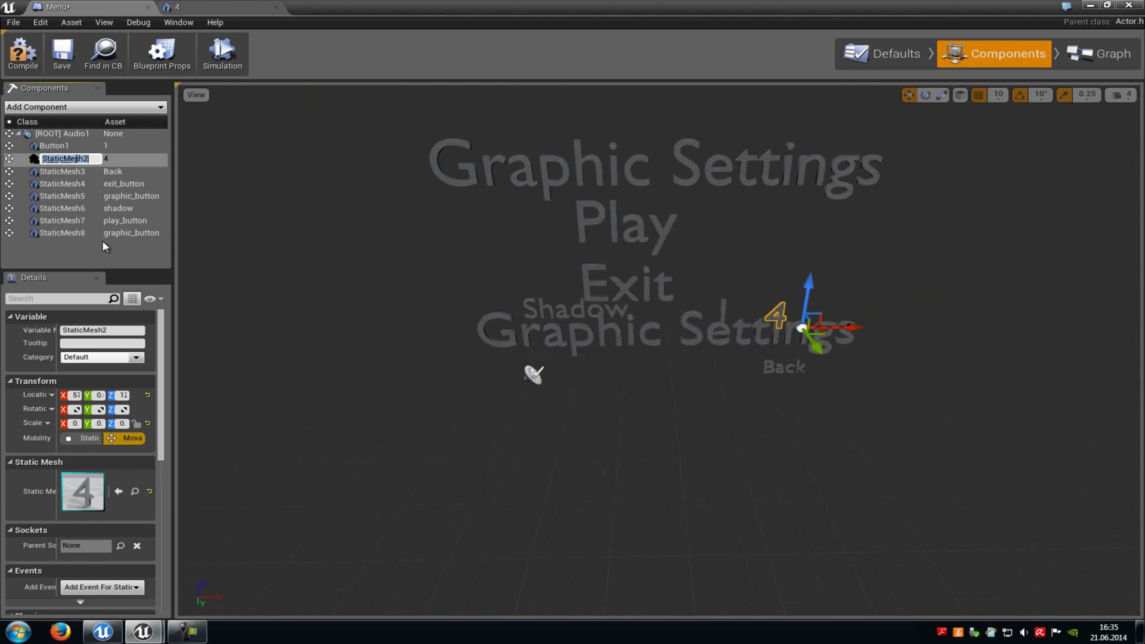
type("Button4")
key("Return")
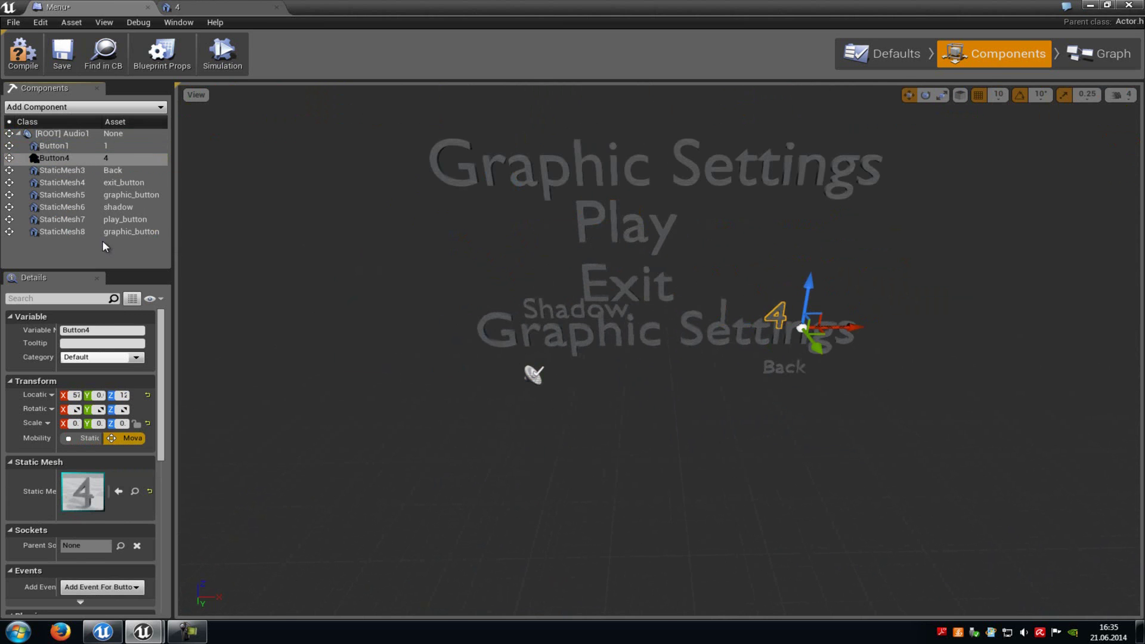
left_click(65, 171)
right_click(65, 172)
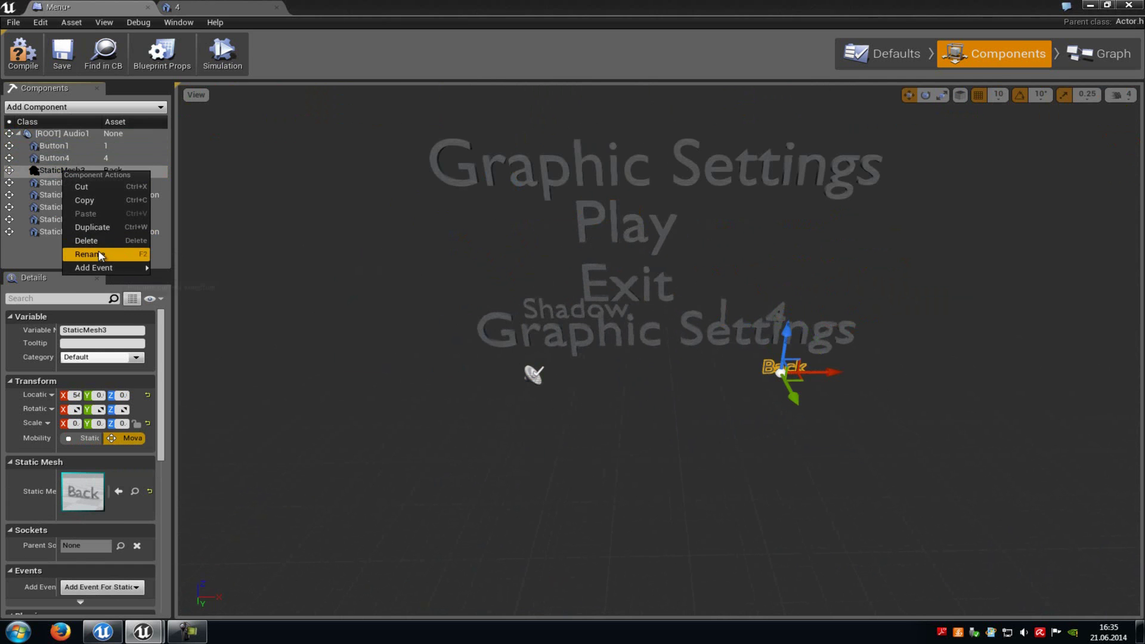
left_click(99, 254)
type("Back")
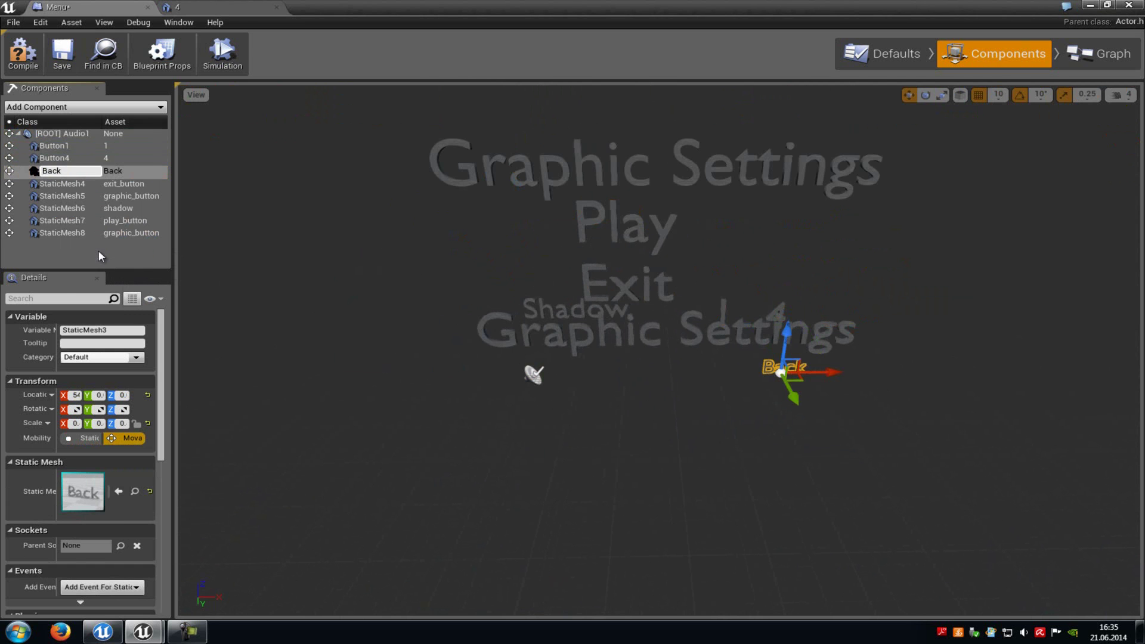
key("Return")
Rename exit_button to Exit, the lower Graphic Settings to Graphic_Main, and Shadow to shadow
right_click(64, 184)
left_click(98, 262)
type("Exit")
key("Return")
left_click(56, 197)
right_click(56, 196)
left_click(96, 277)
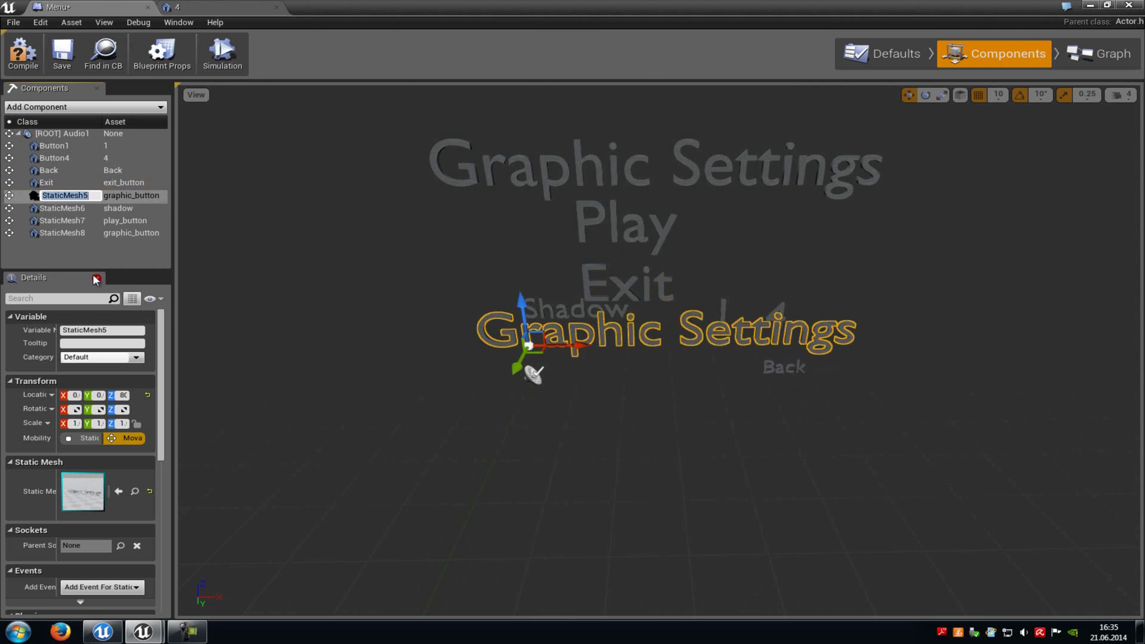
type("Graphic_M")
type("ain")
key("Return")
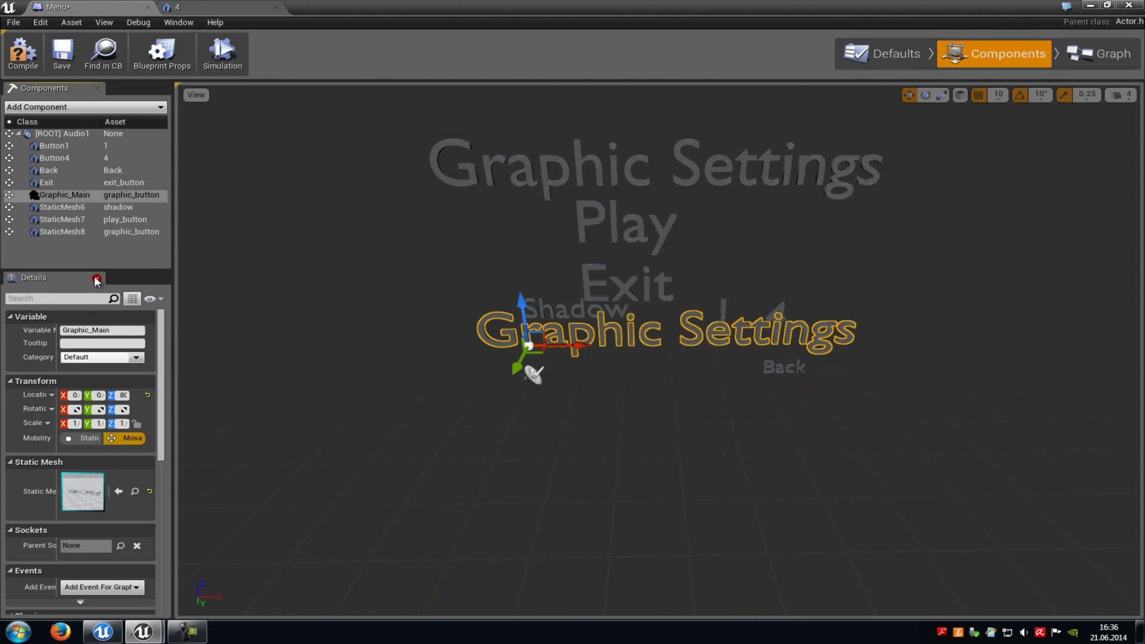
left_click(73, 210)
key("F2")
type("shadow")
key("Return")
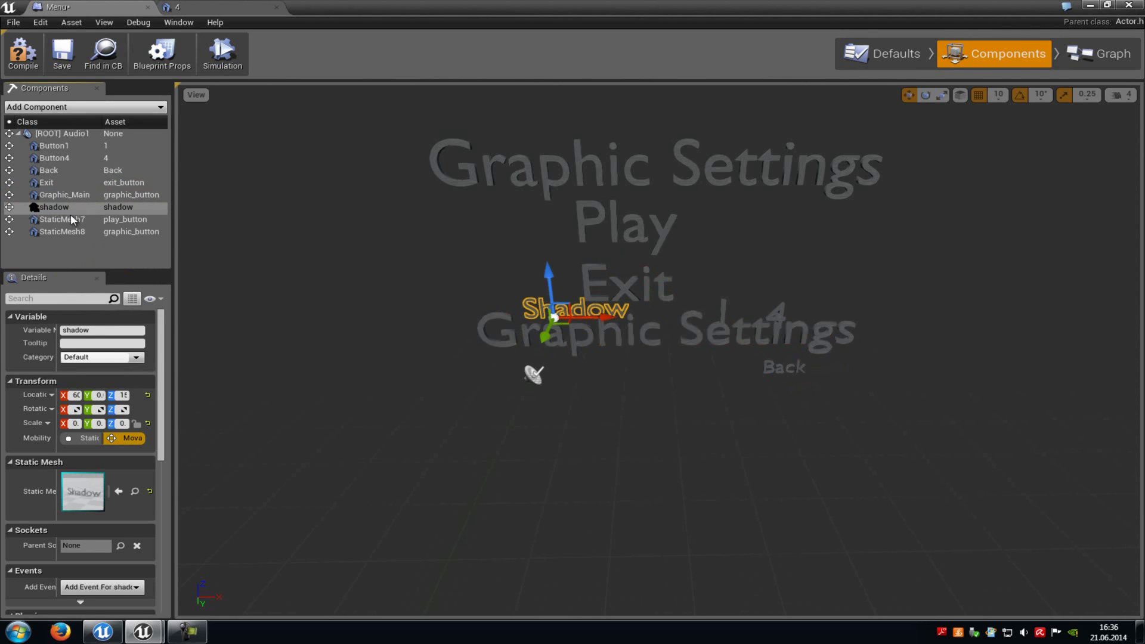
Rename the Play component to Play and the copied Graphic Settings to Graphic
left_click(68, 220)
right_click(68, 221)
left_click(106, 303)
type("Pl")
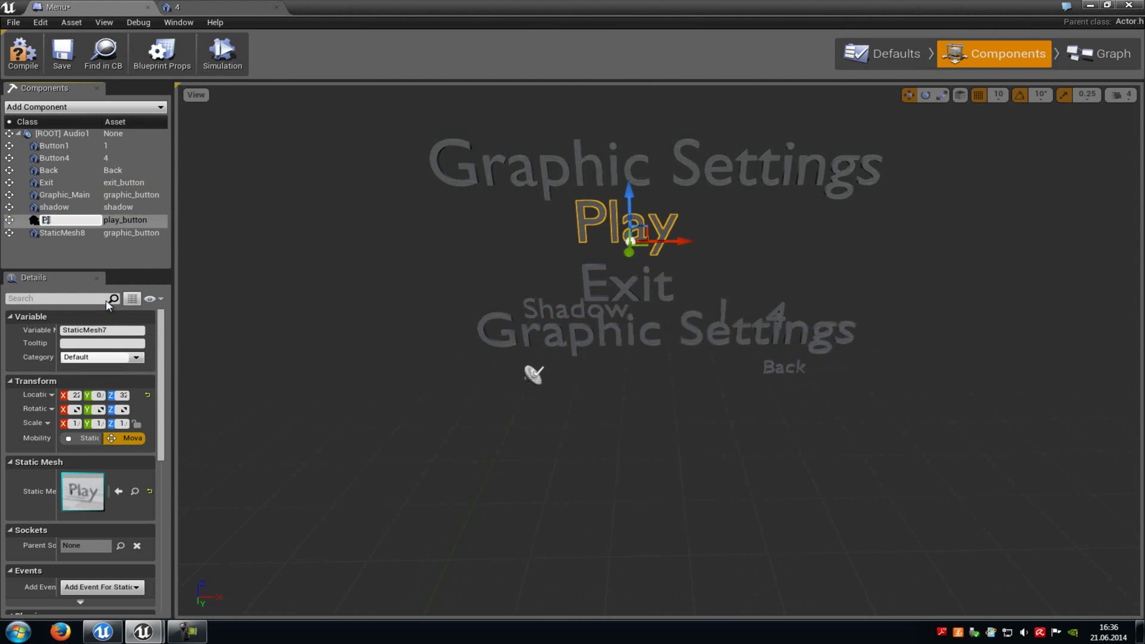
type("ay")
key("Return")
left_click(60, 232)
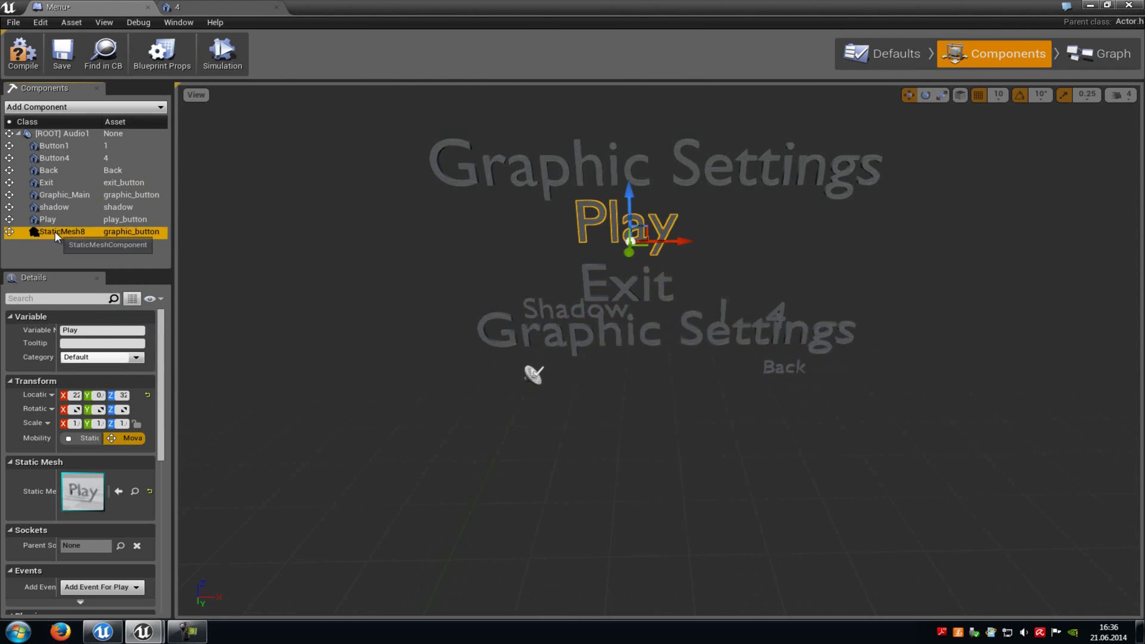
right_click(57, 232)
left_click(110, 316)
type("graphic")
key("Return")
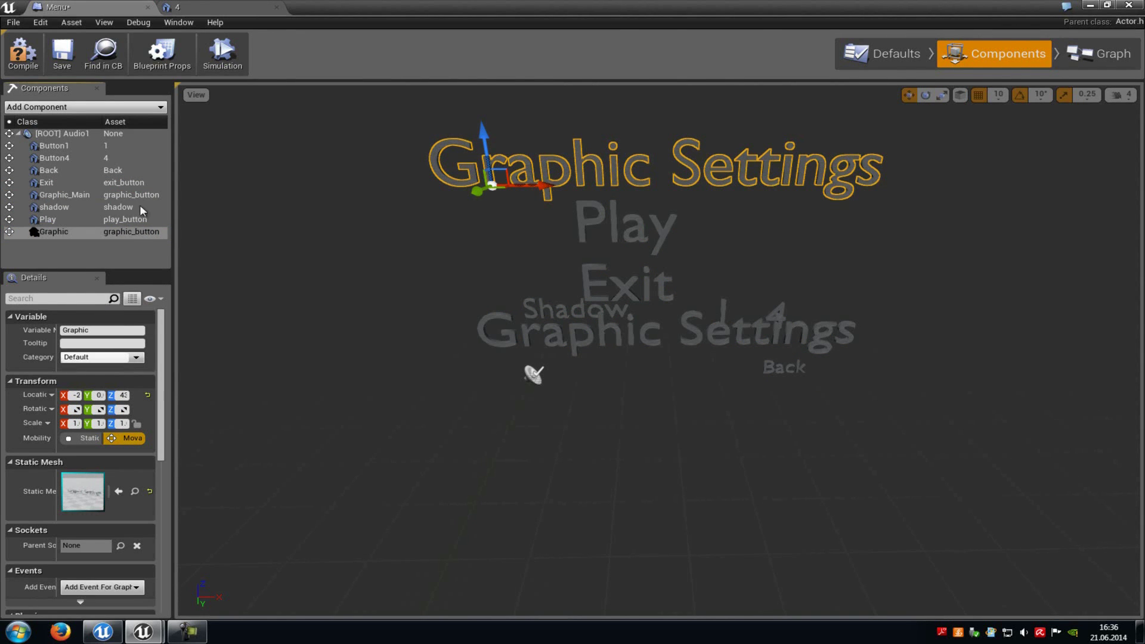
Add an OnClicked event for the Play component to the Event Graph
left_click(71, 218)
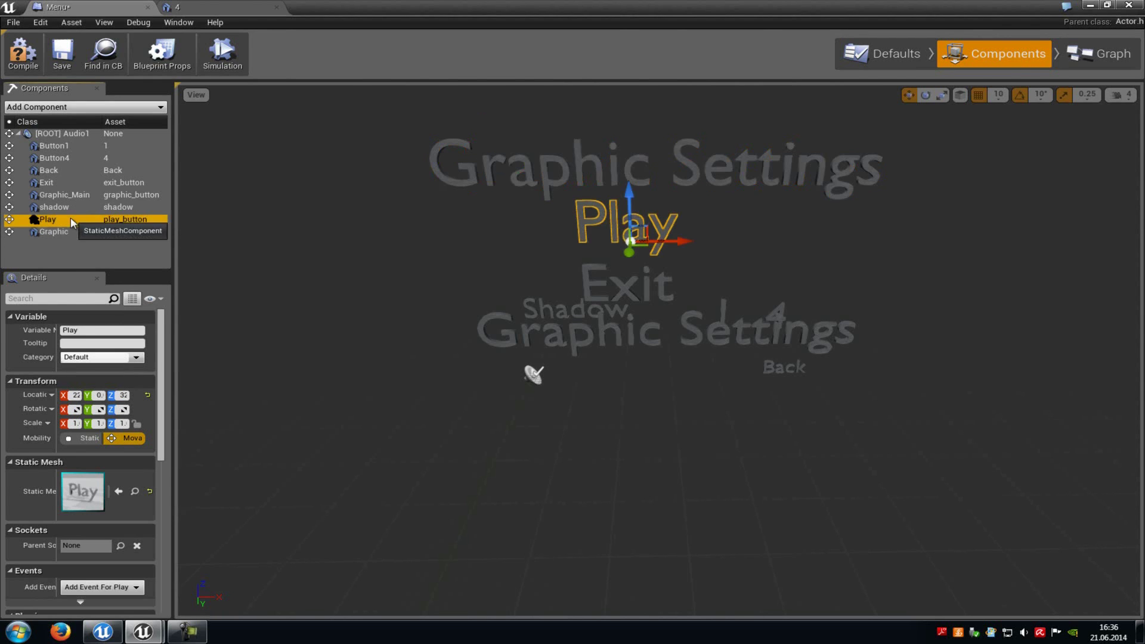
scroll(83, 474, "down", 2)
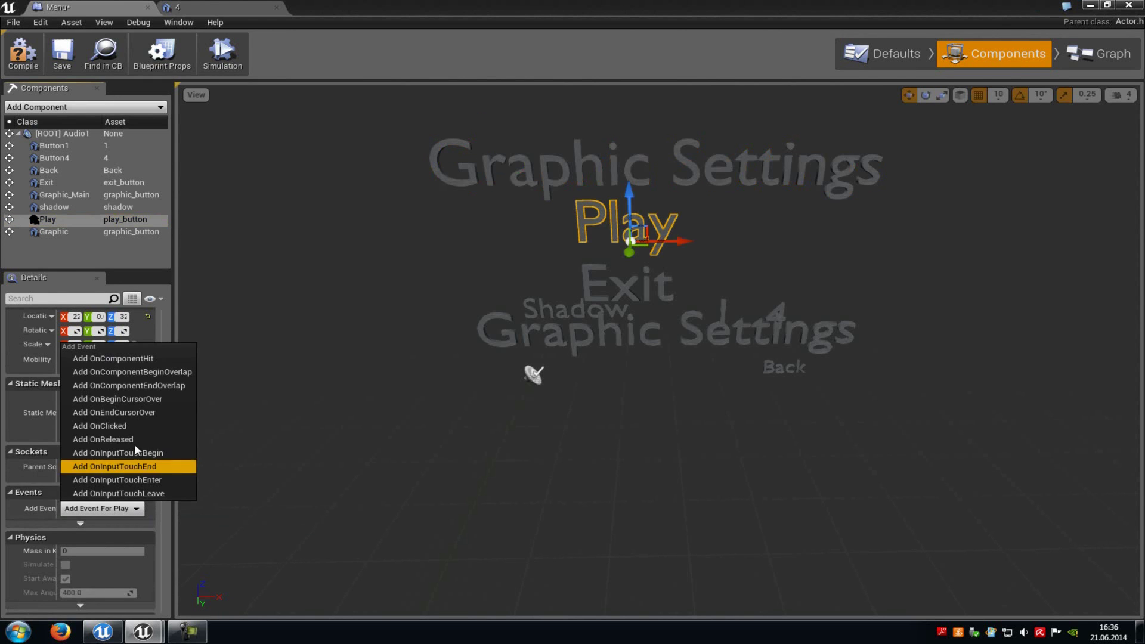
left_click(138, 426)
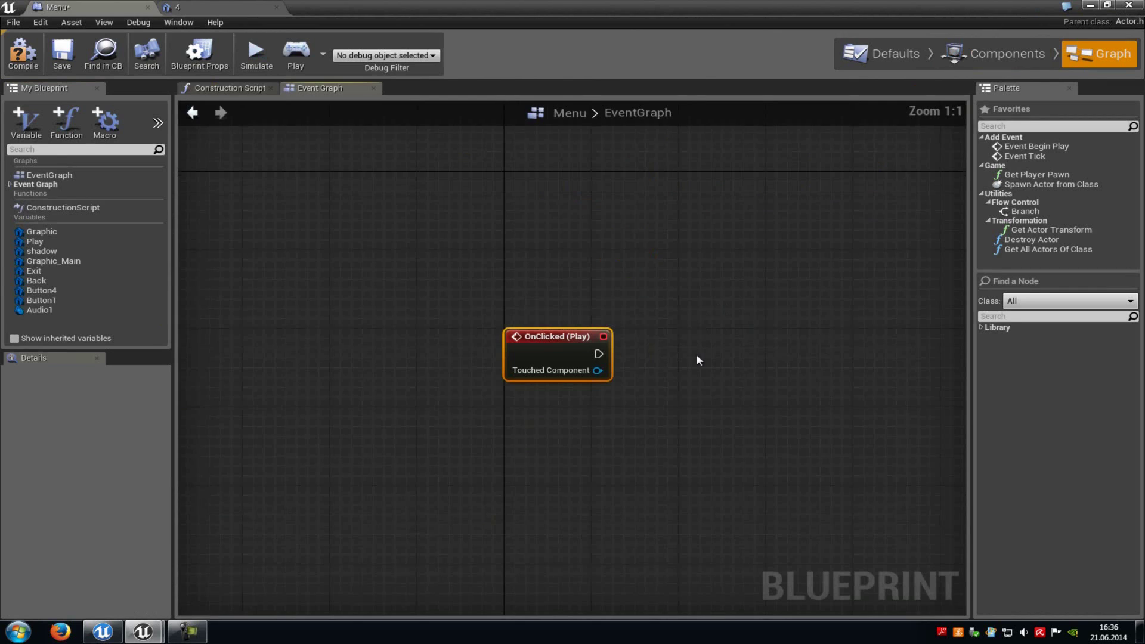
right_click_drag(621, 324, 377, 331)
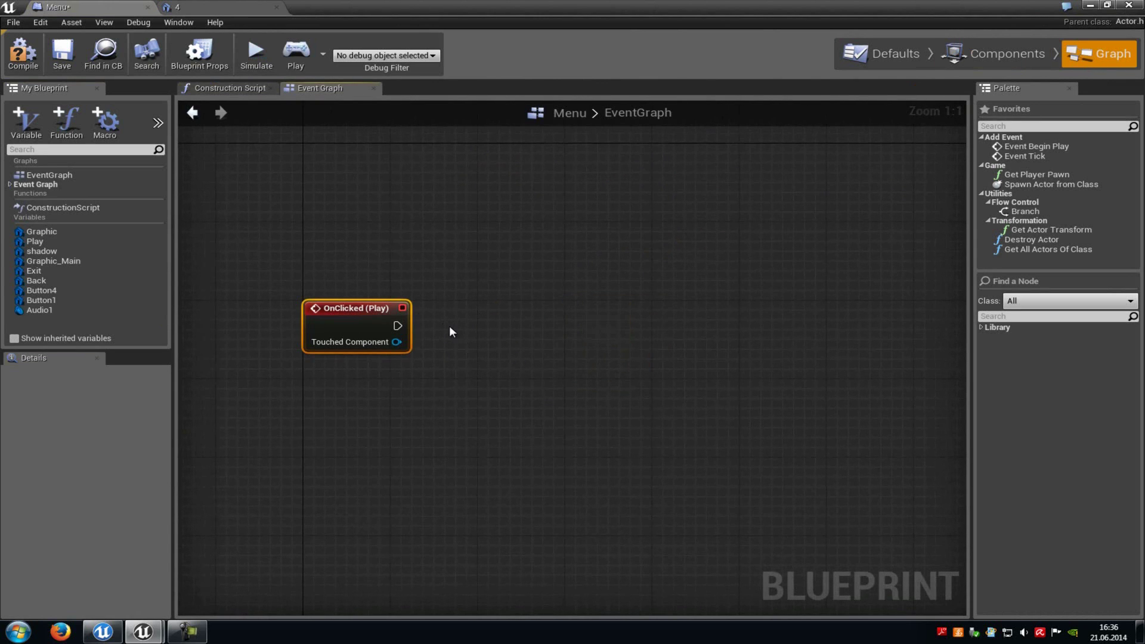
left_click(450, 327)
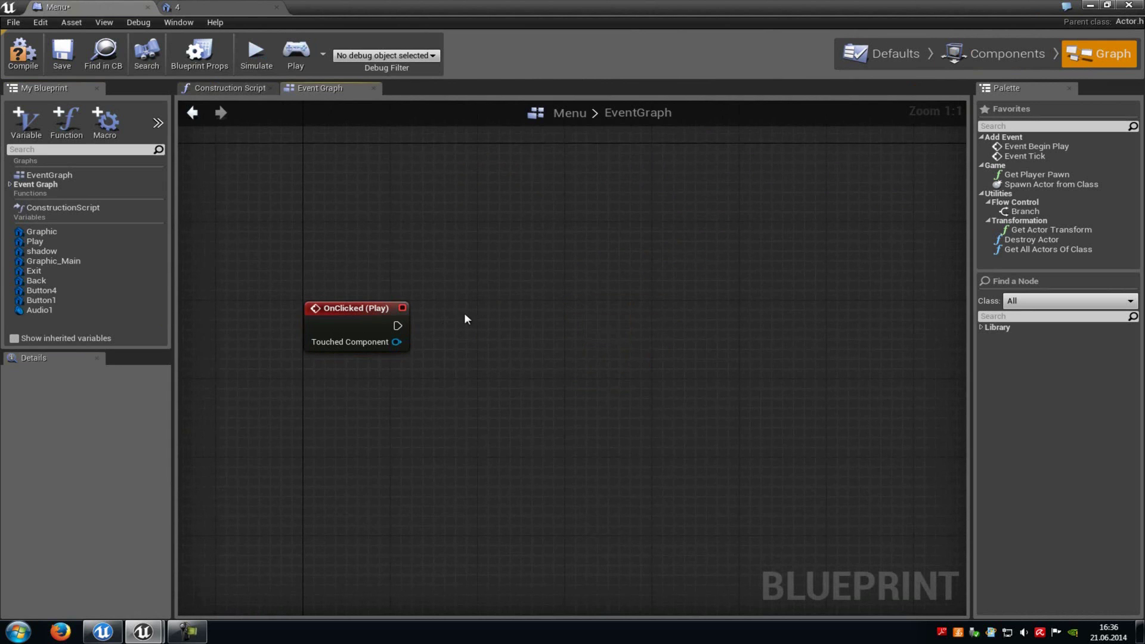
Add an Open Level node and connect OnClicked (Play) to it
right_click(510, 316)
type("open")
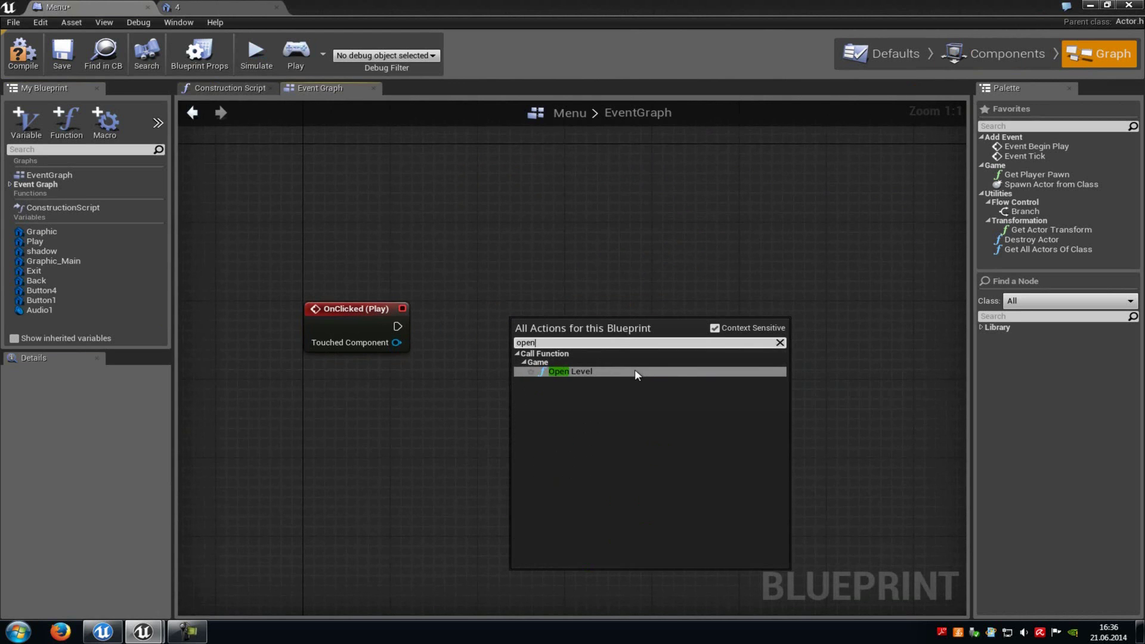
left_click(634, 371)
left_click_drag(523, 346, 398, 326)
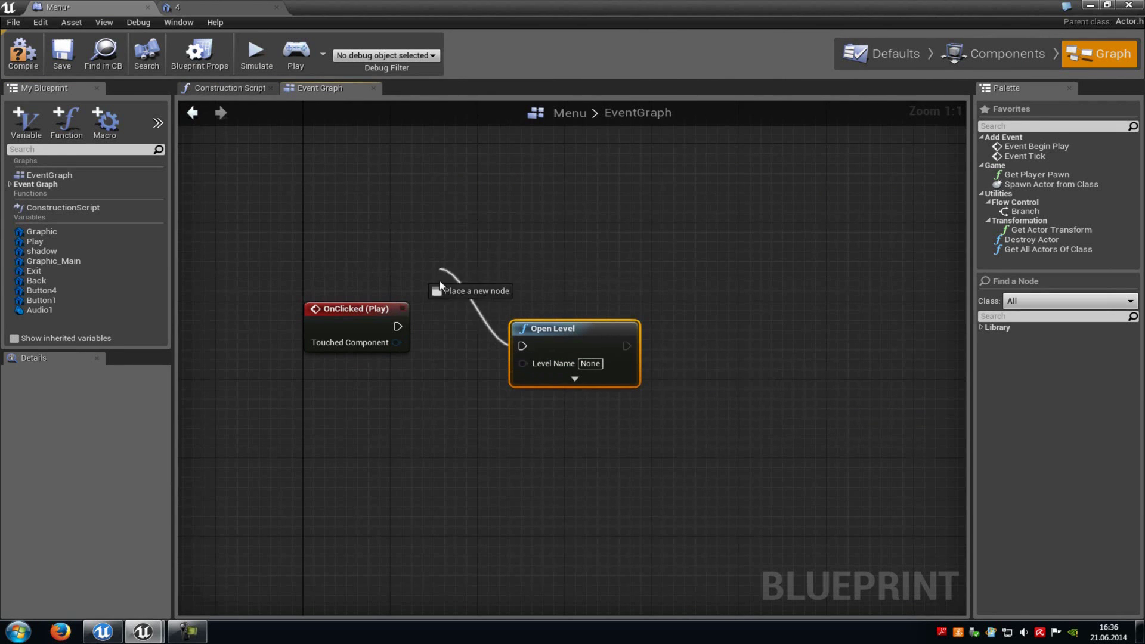
right_click_drag(634, 409, 608, 396)
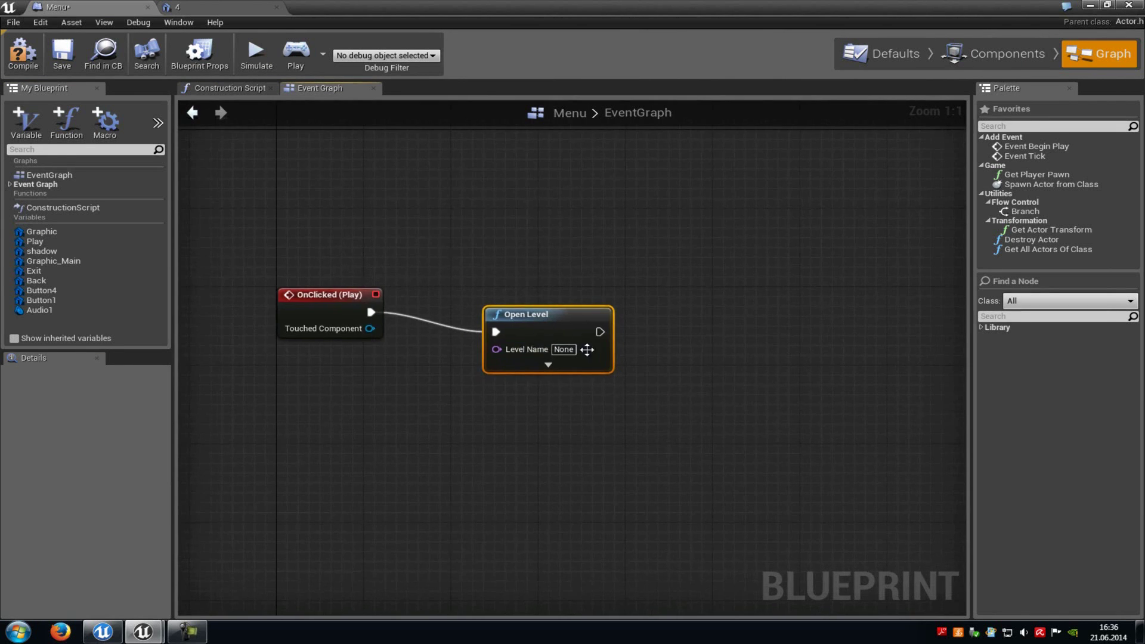
Look up the Example_Map level file via File > Open Level and copy its name
left_click(1109, 5)
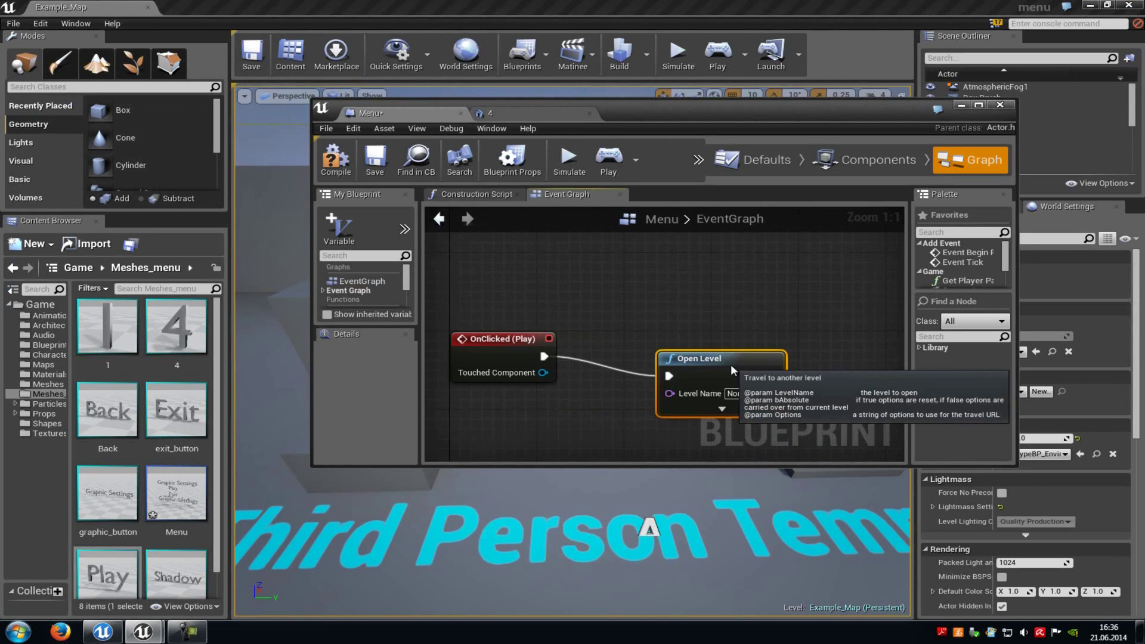
left_click(14, 24)
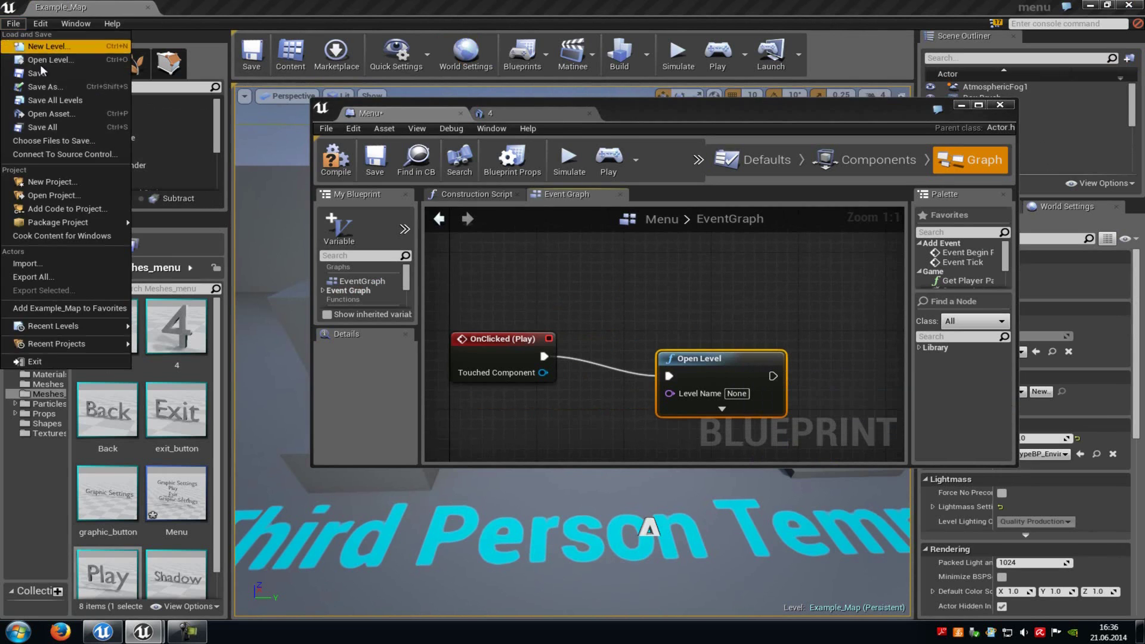
left_click(45, 60)
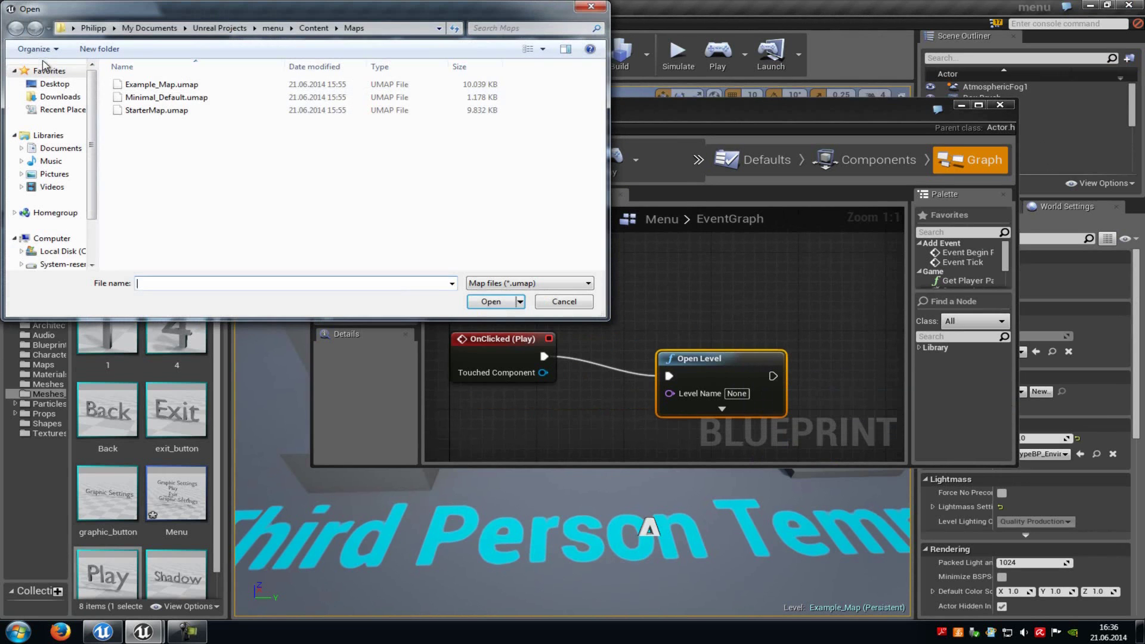
left_click(149, 85)
right_click(150, 86)
left_click(218, 352)
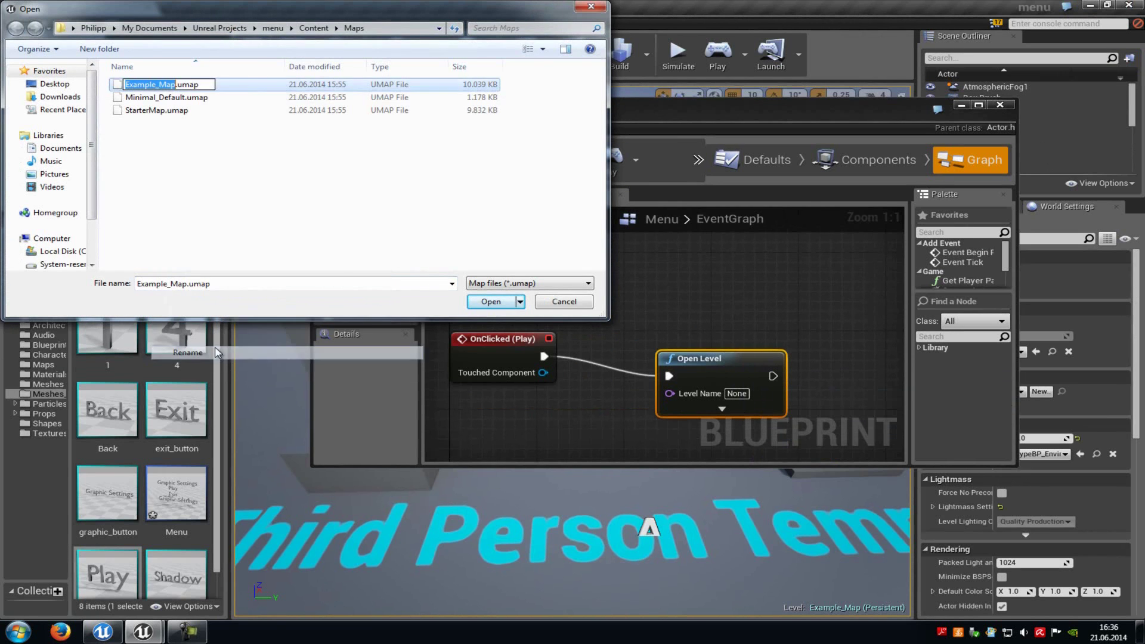
left_click(592, 6)
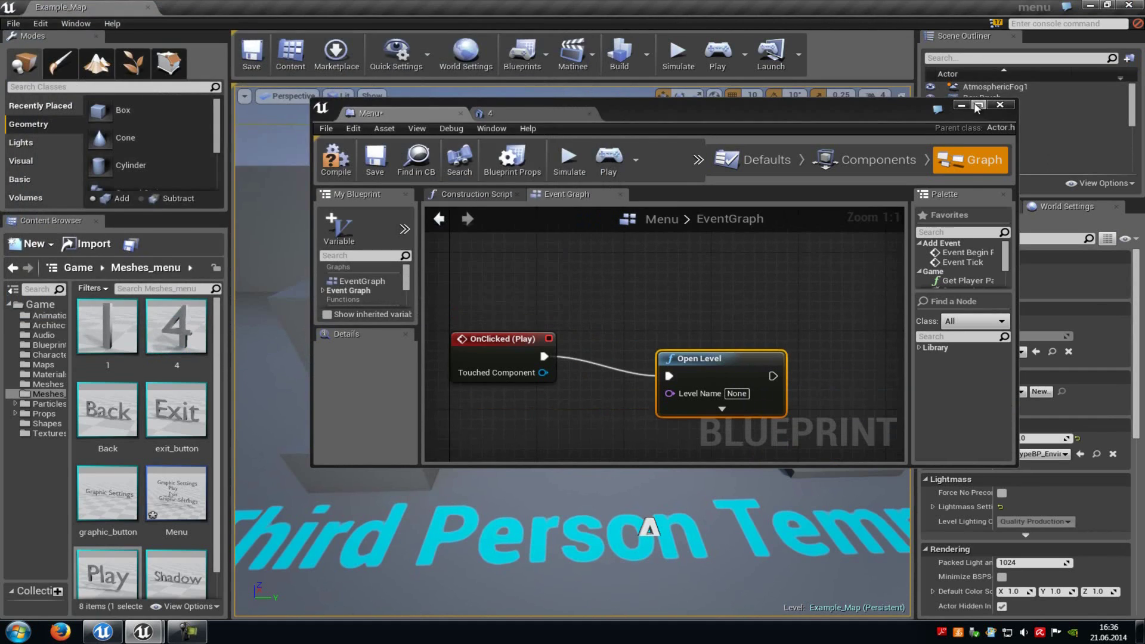
Set the Open Level node's Level Name to Example_Map, then select the Exit component
left_click(978, 105)
left_click(457, 296)
type("Example_Map")
left_click(488, 377)
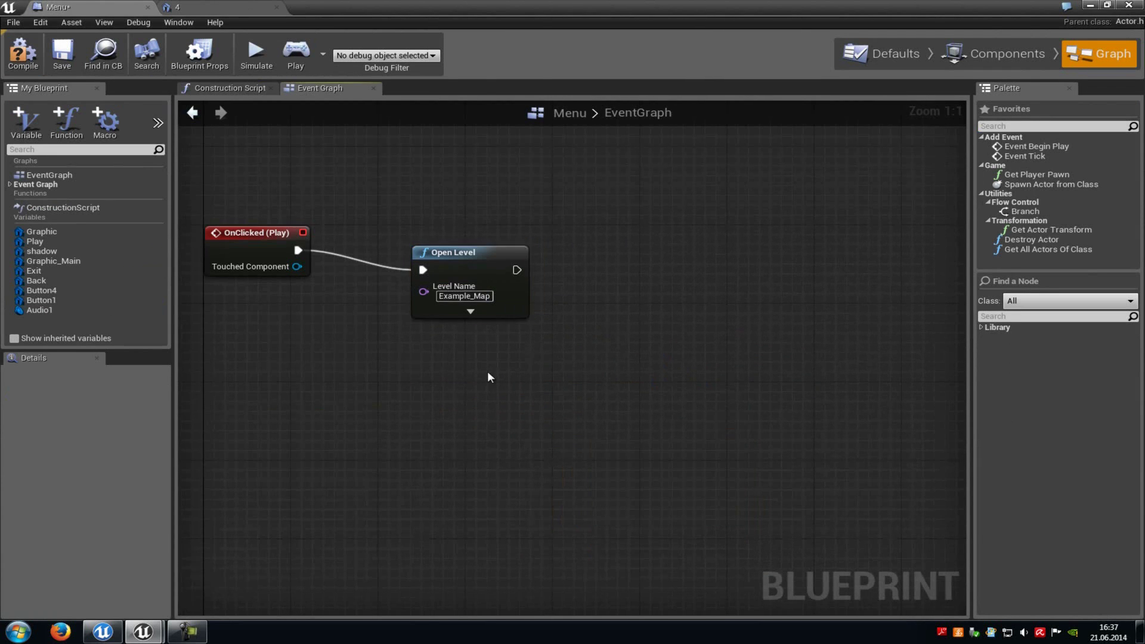
right_click_drag(454, 383, 582, 392)
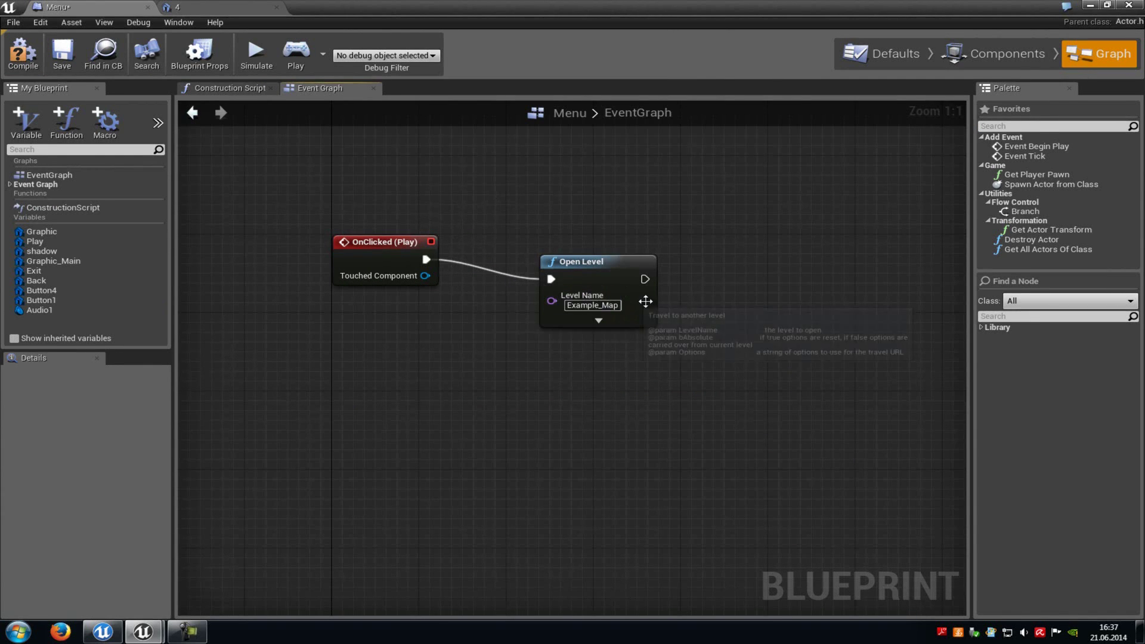
left_click(1002, 54)
left_click(74, 181)
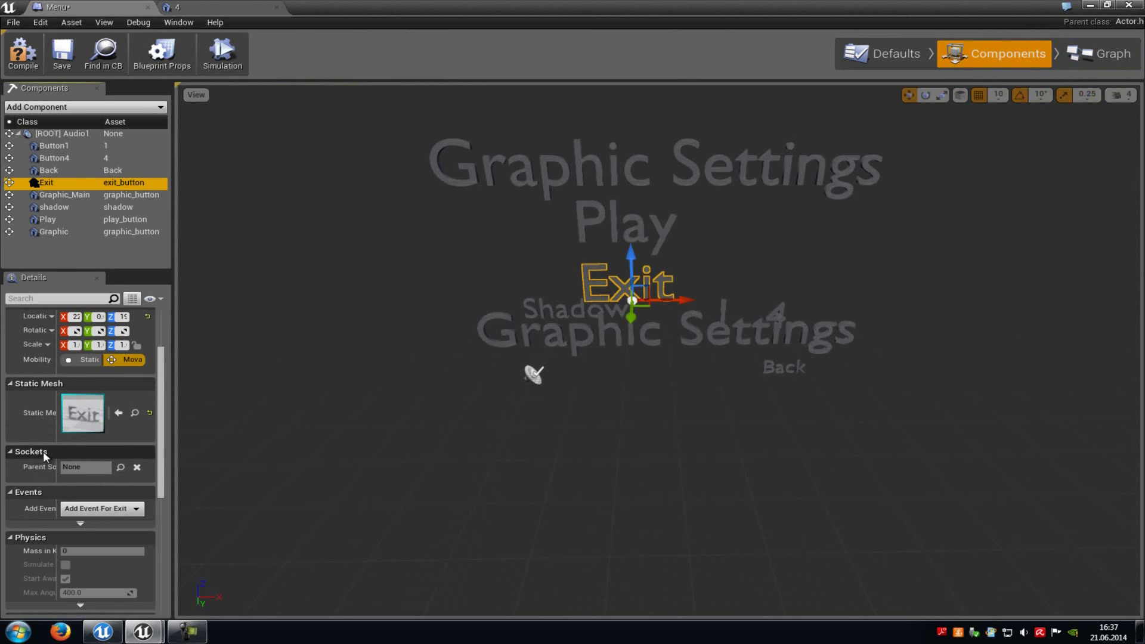
Add an OnClicked (Exit) event and wire it to a new Quit Game node
left_click(91, 509)
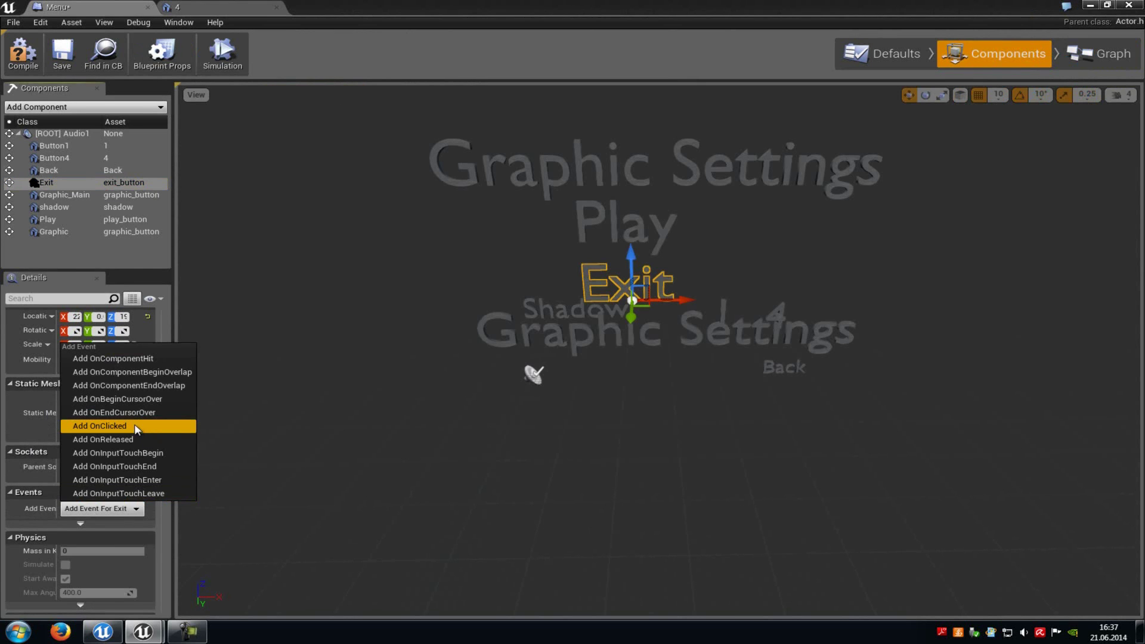
left_click(137, 427)
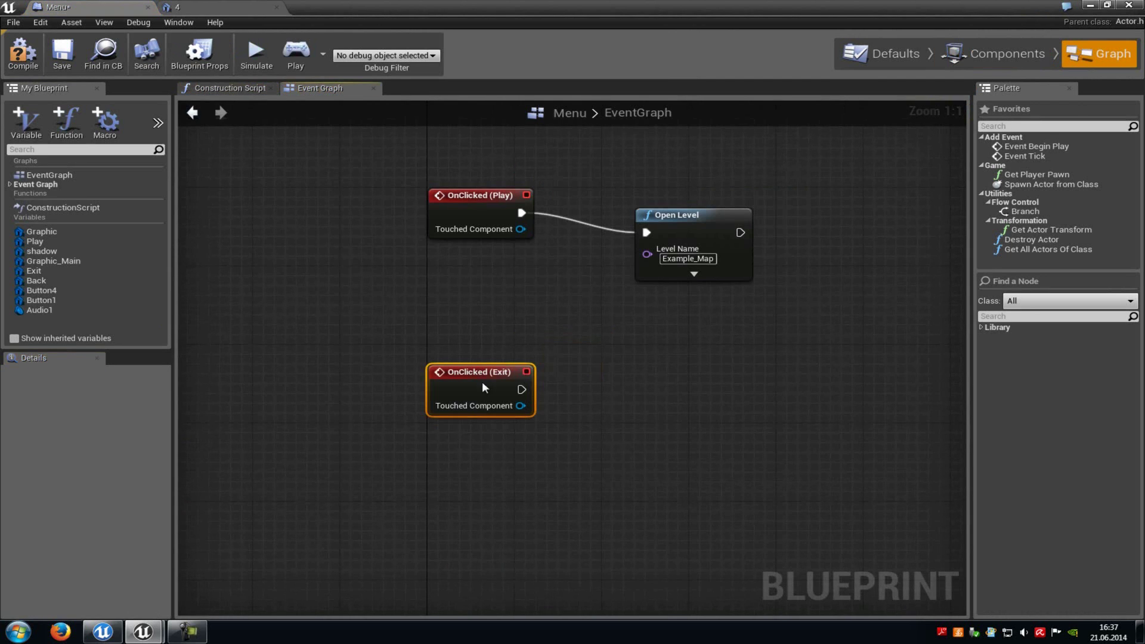
right_click(662, 365)
type("quit")
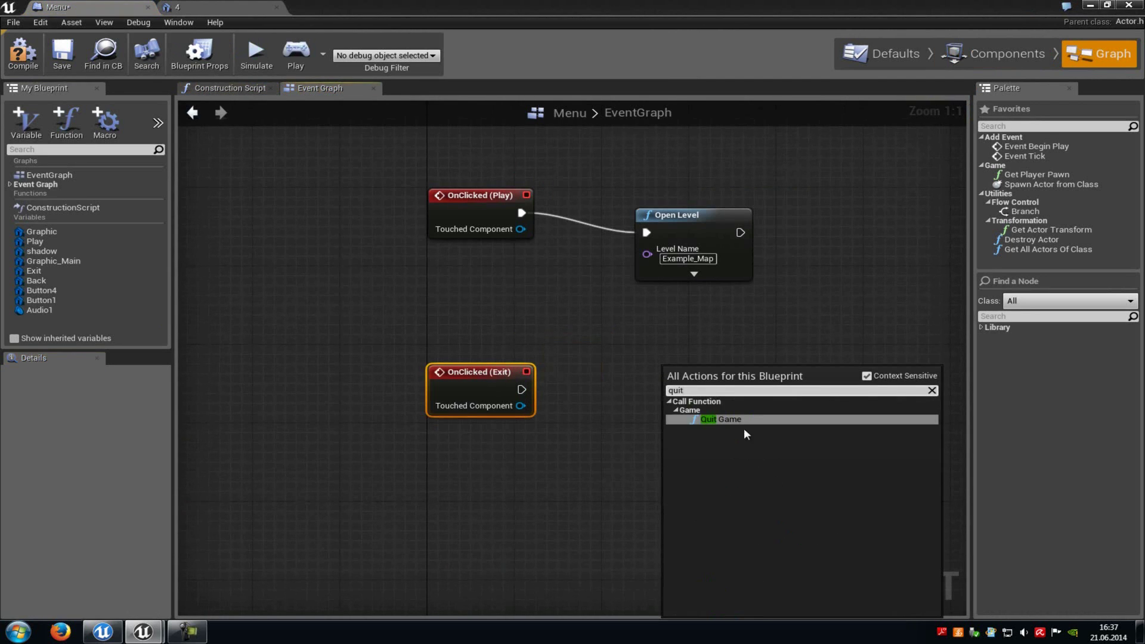
left_click(740, 420)
left_click_drag(521, 390, 669, 390)
mouse_move(851, 313)
right_mouse_down()
mouse_move(866, 325)
mouse_move(848, 317)
right_mouse_up()
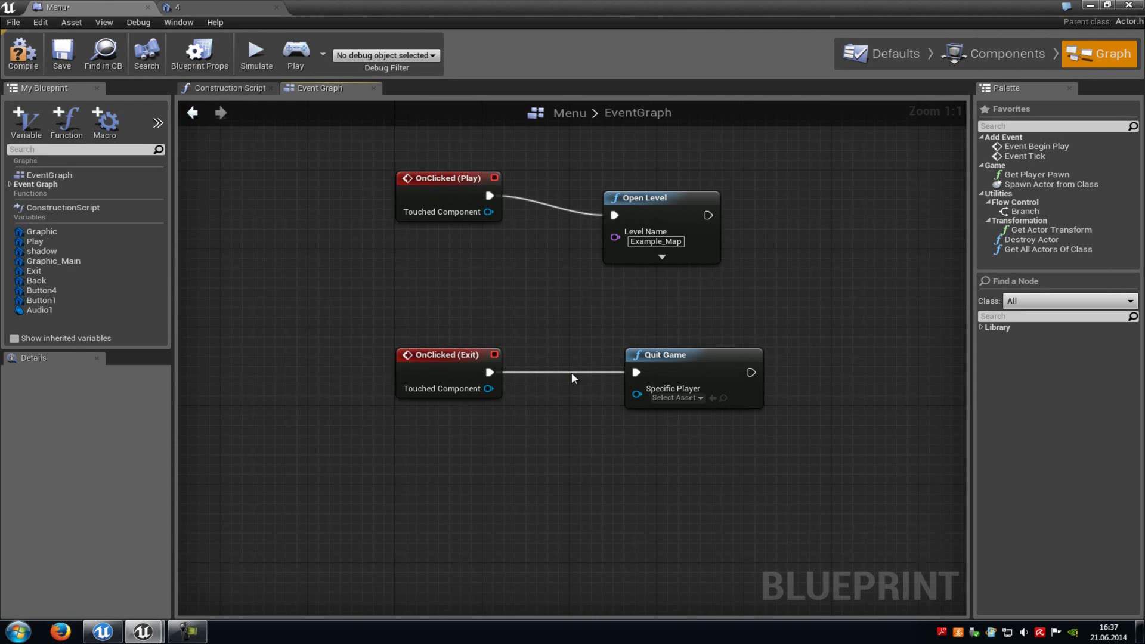
right_click_drag(572, 372, 571, 326)
left_click(994, 55)
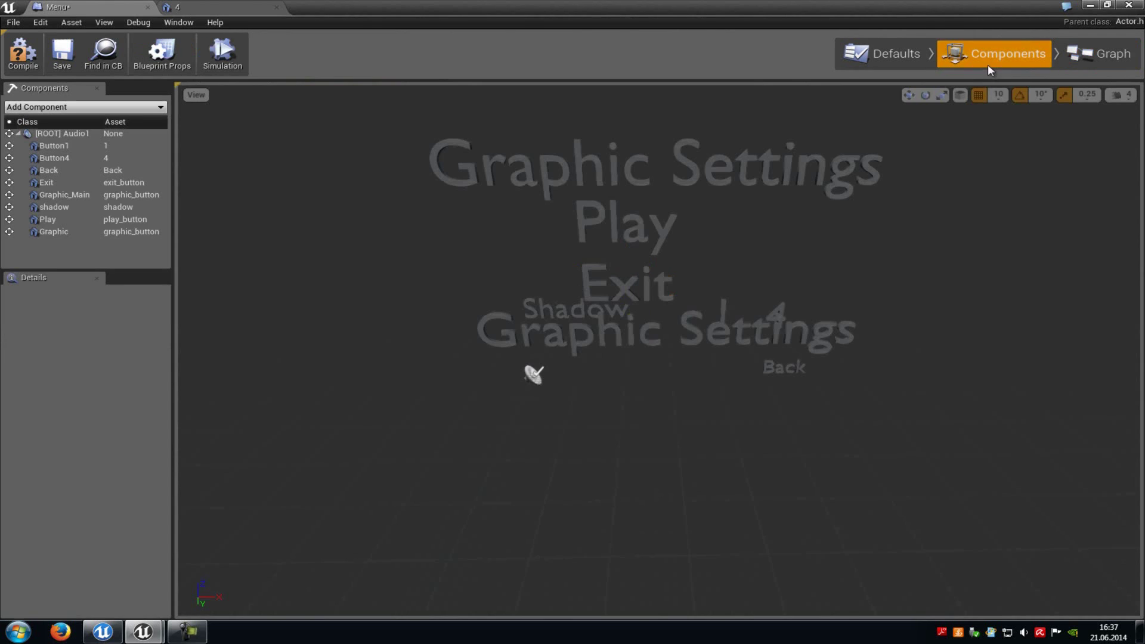
Select Graphic_Main in Components and add an OnClicked (Graphic_Main) event node
left_click(54, 231)
left_click(72, 197)
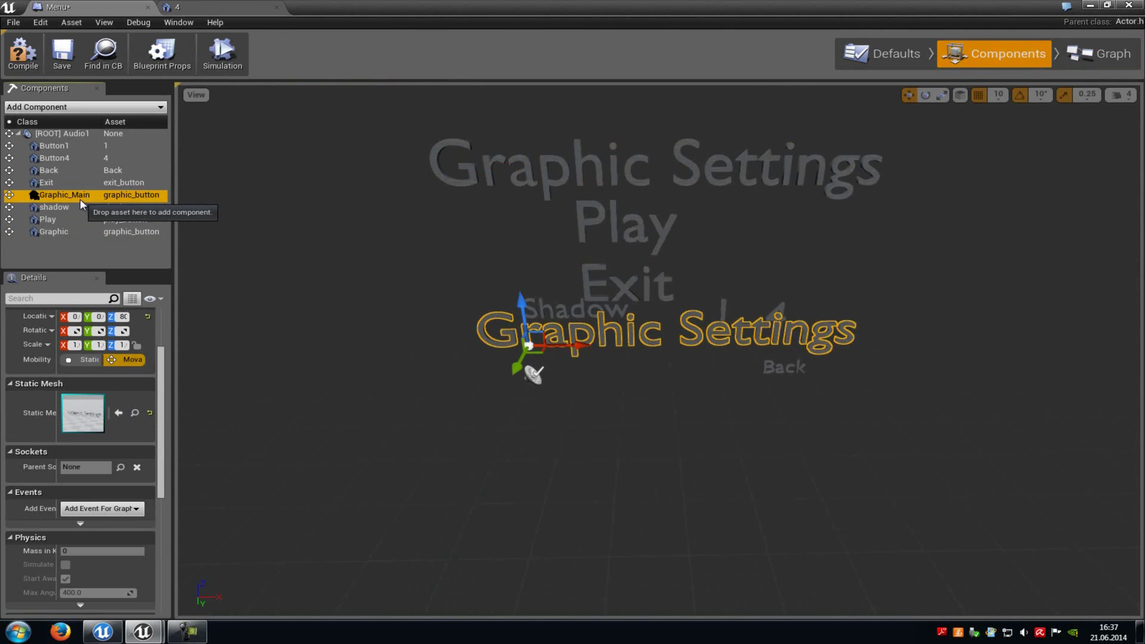
left_click(115, 508)
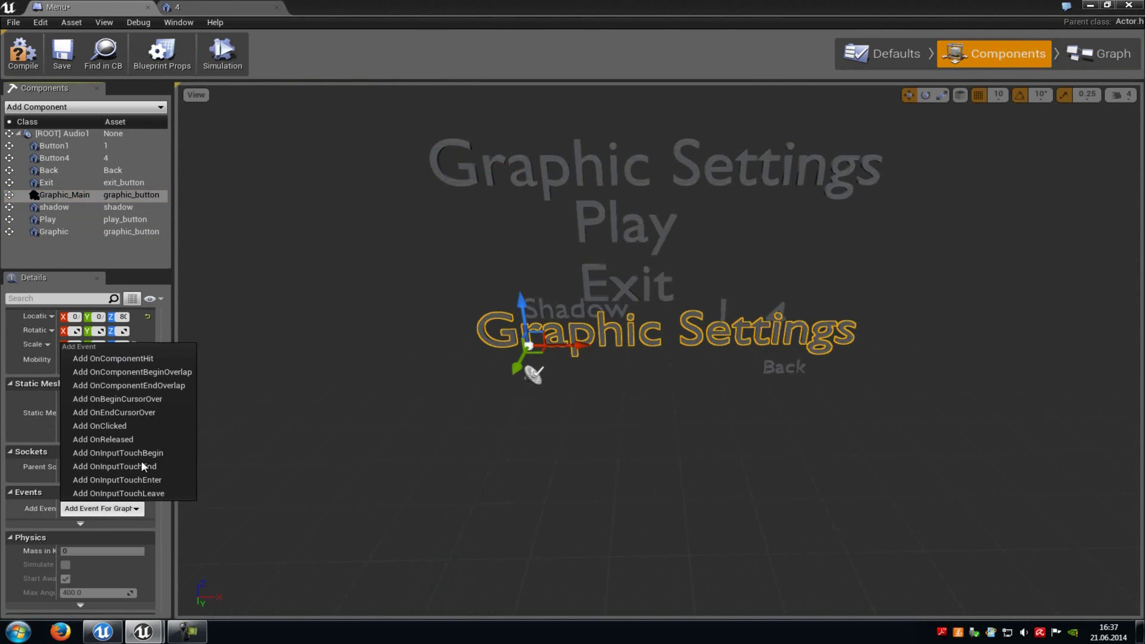
left_click(142, 425)
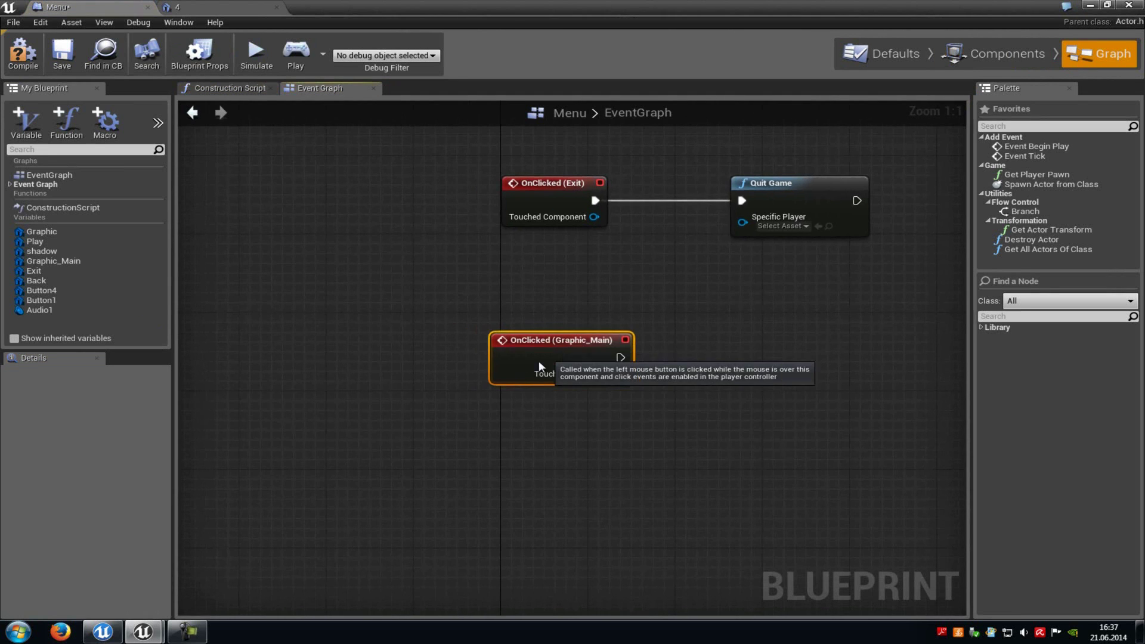
scroll(484, 173, "down", 3)
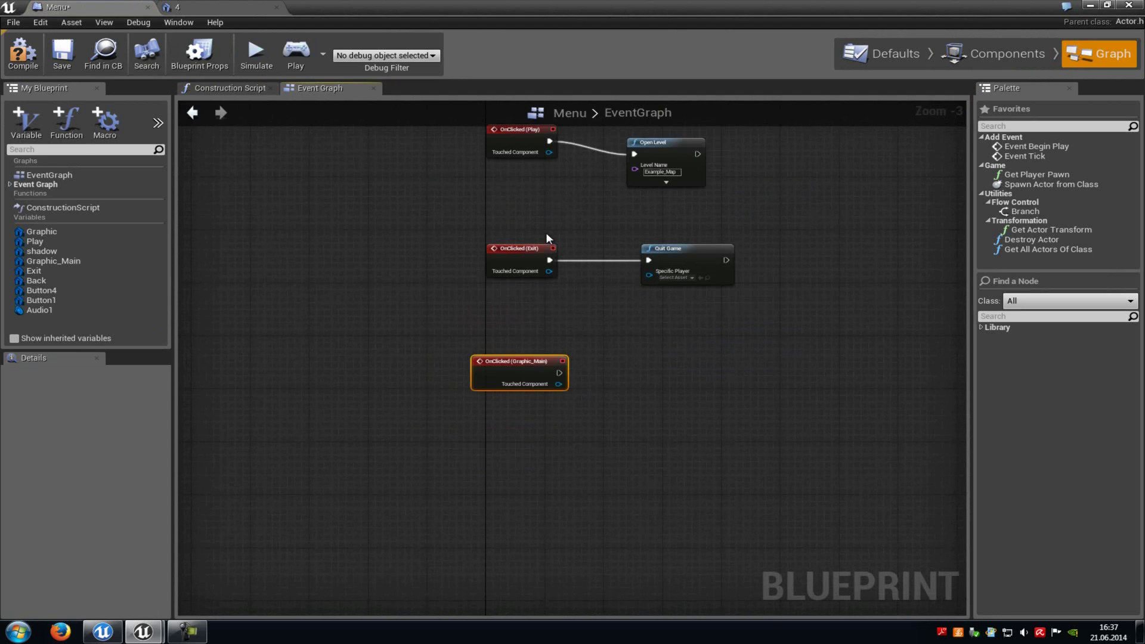
scroll(547, 237, "up", 2)
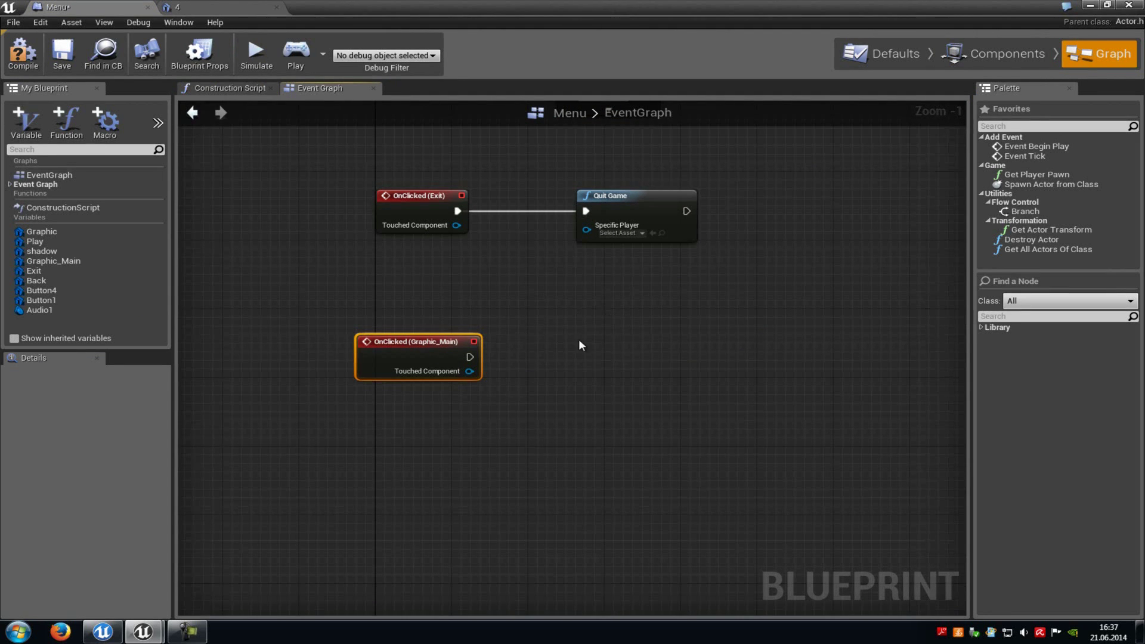
Create a Play getter and pull a Toggle Visibility node from it
left_click(35, 241)
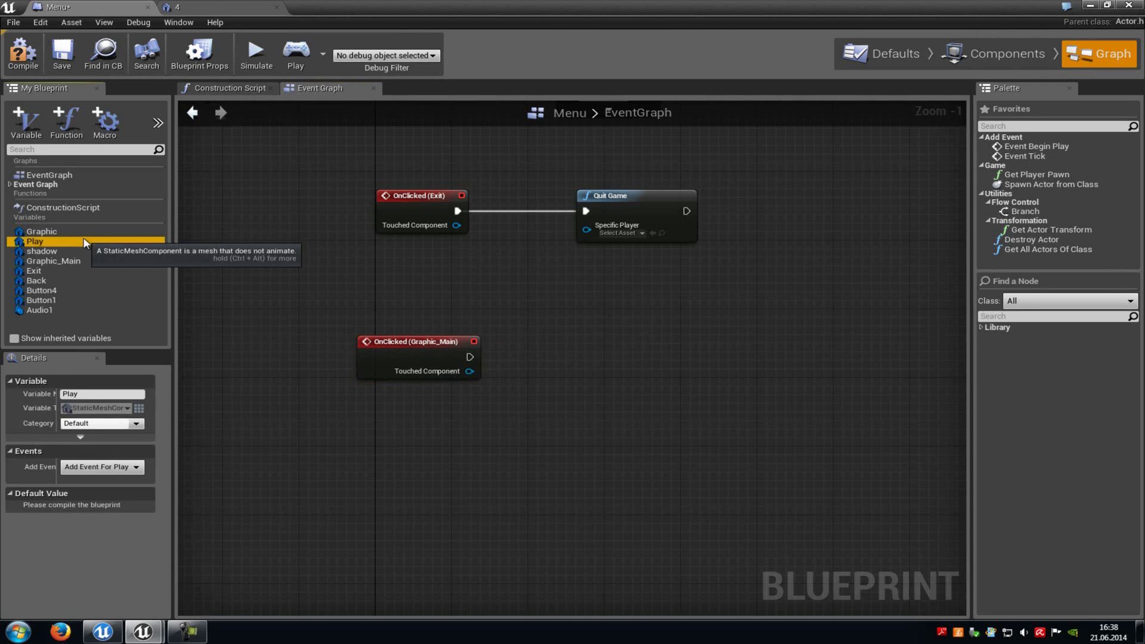
mouse_move(59, 245)
left_mouse_down()
mouse_move(528, 408)
mouse_move(517, 416)
left_mouse_up()
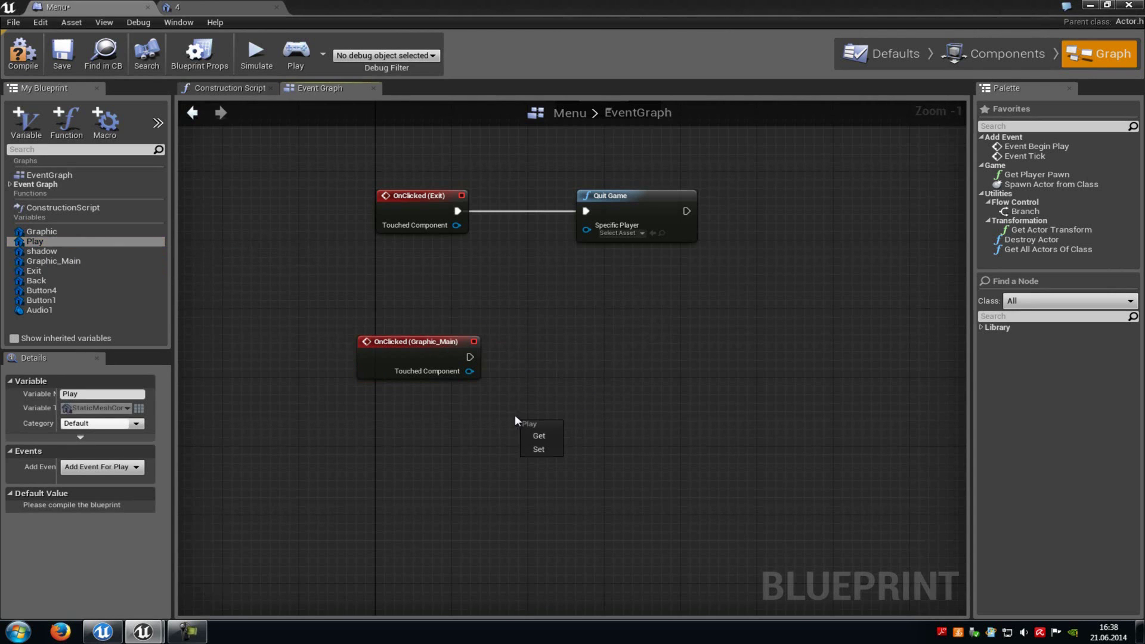
left_click(543, 436)
right_click_drag(592, 428, 547, 423)
left_click_drag(546, 424, 618, 395)
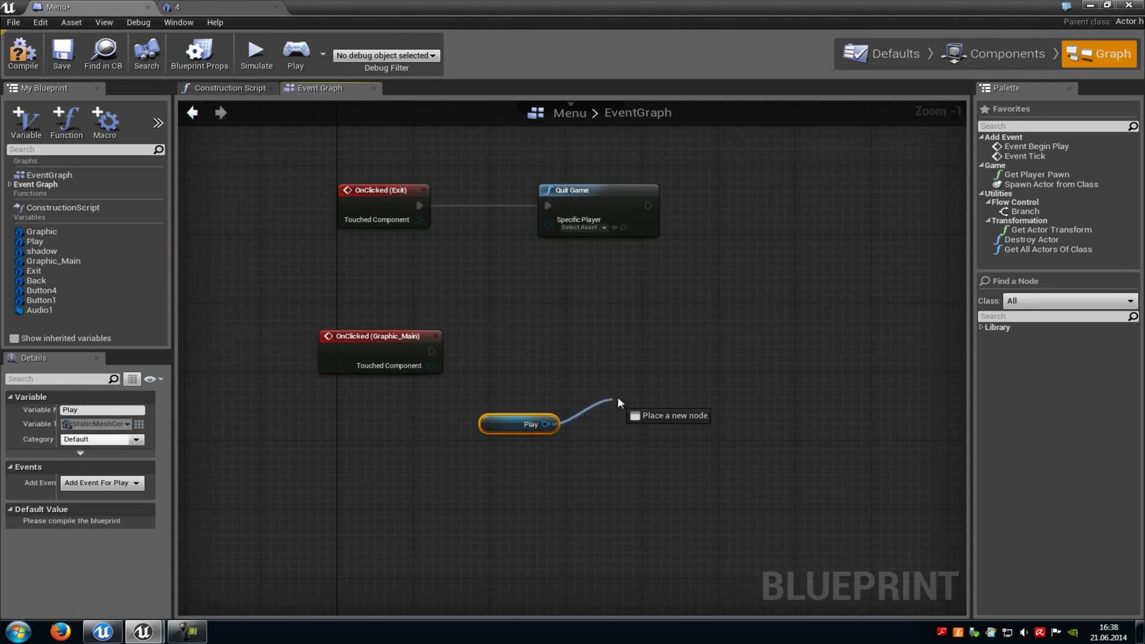
type("toggel")
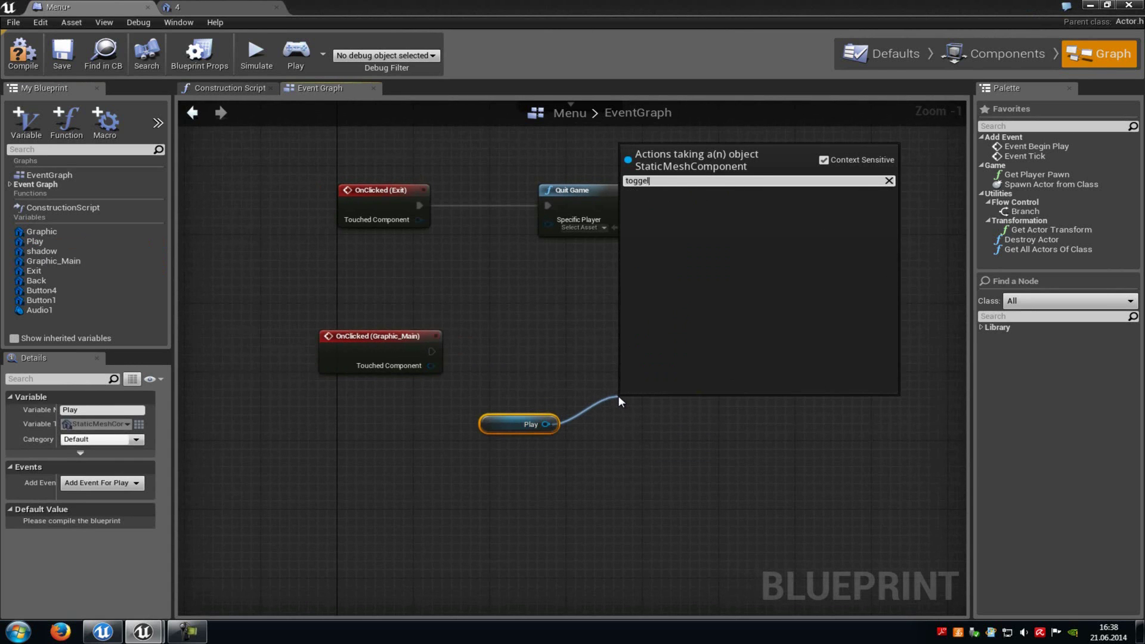
key("BackSpace")
key("BackSpace")
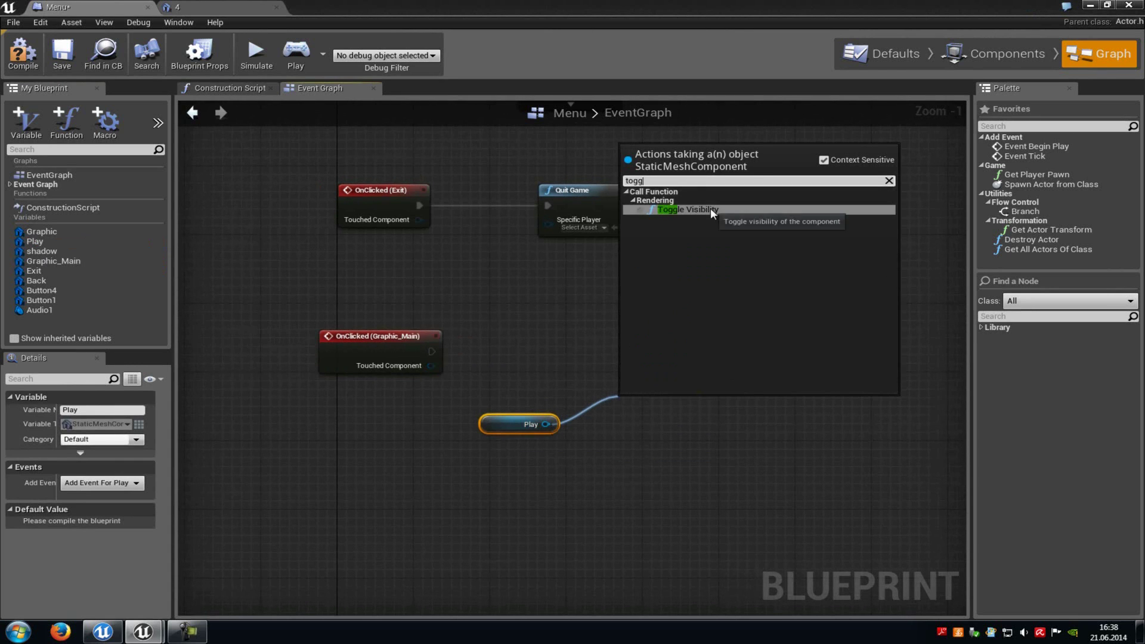
left_click(710, 209)
right_click_drag(633, 432, 611, 403)
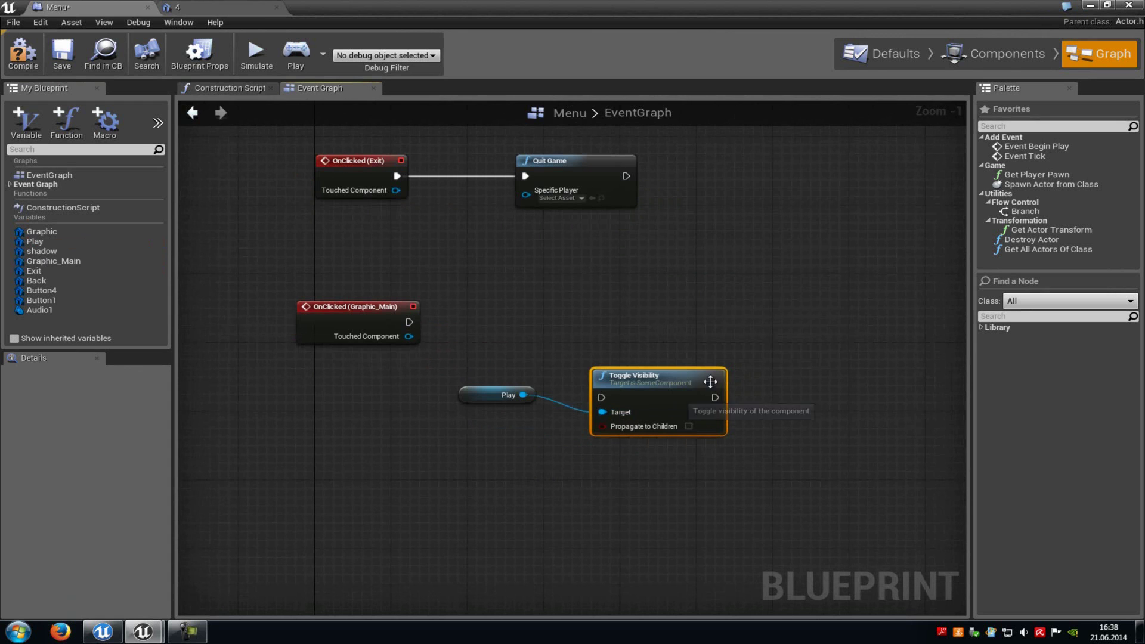
Wire Graphic Main and Exit getters into the Toggle Visibility Target
mouse_move(57, 261)
left_mouse_down()
mouse_move(430, 422)
mouse_move(603, 412)
left_mouse_up()
left_click(430, 432)
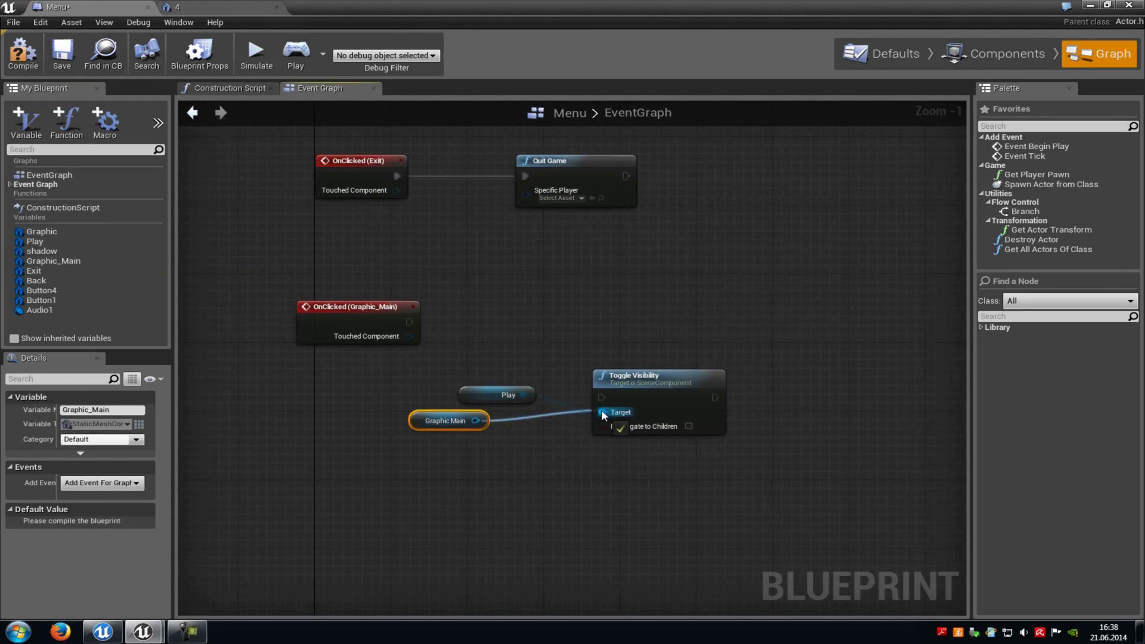
left_click_drag(41, 273, 417, 439)
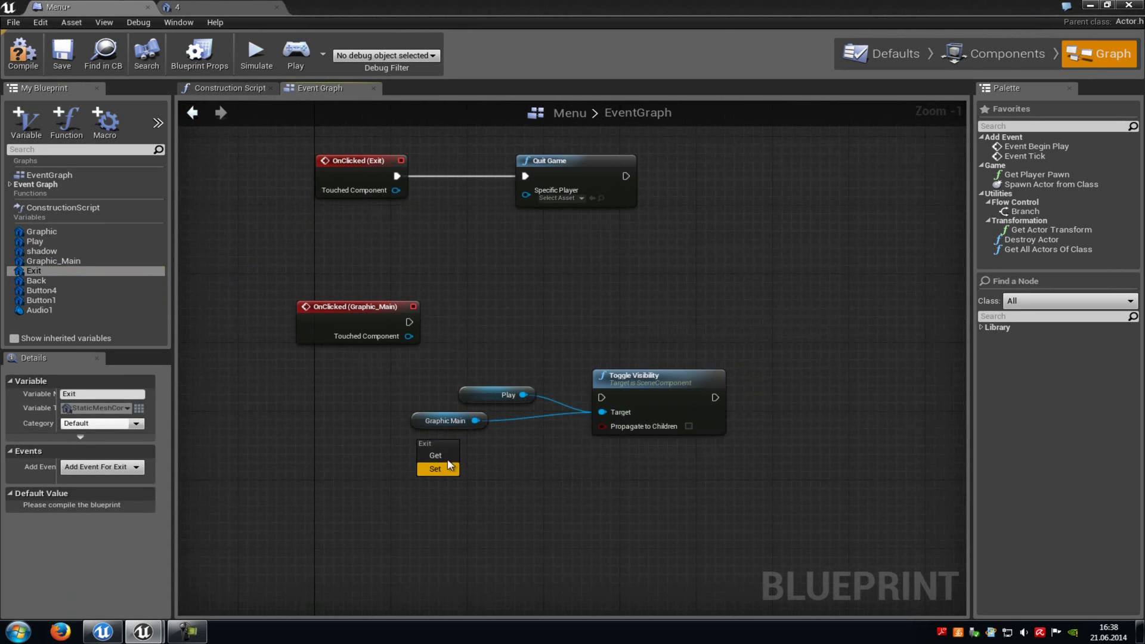
left_click(431, 468)
left_click_drag(488, 447, 602, 413)
left_click(650, 343)
right_click_drag(649, 342, 615, 365)
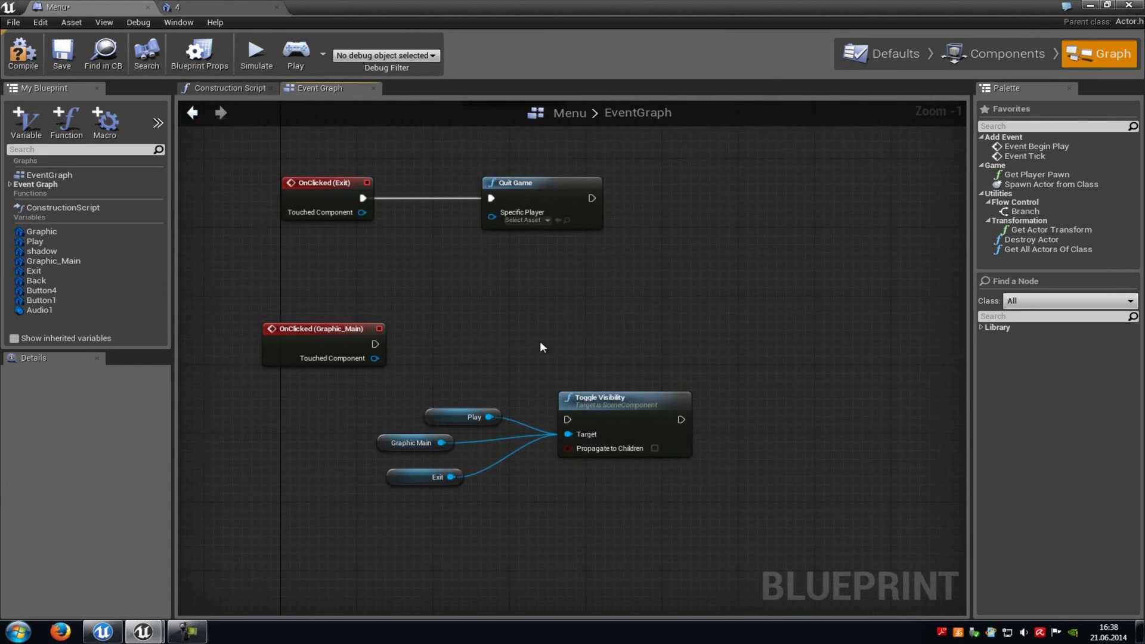
left_click_drag(41, 300, 531, 325)
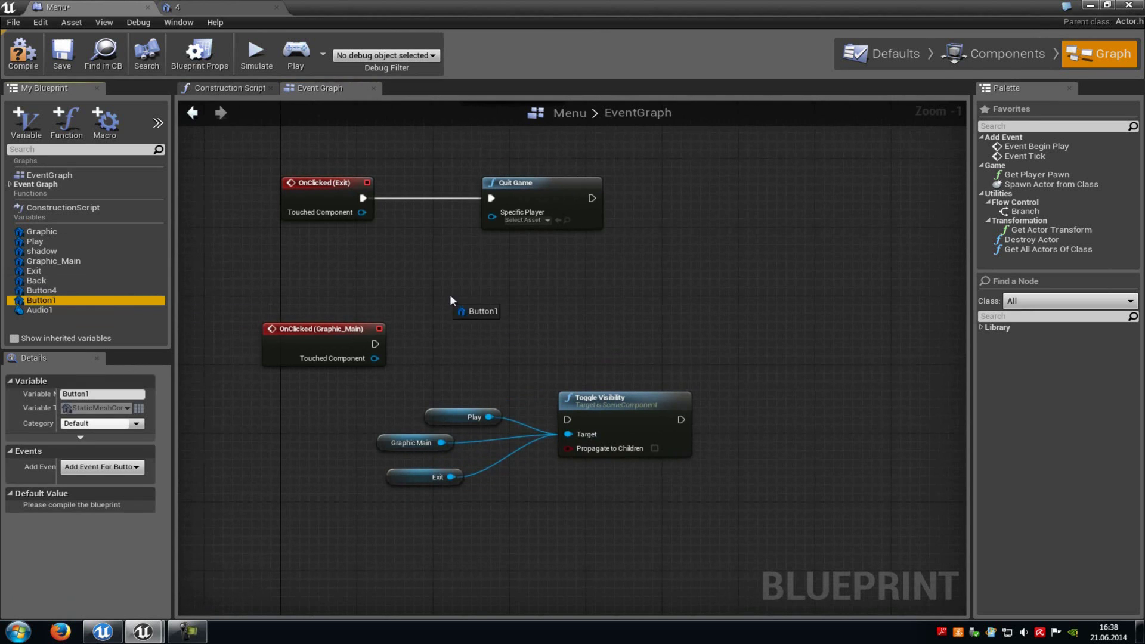
Create a Button1 getter and a second Toggle Visibility node wired to it
left_click(528, 321)
right_click_drag(549, 313, 470, 324)
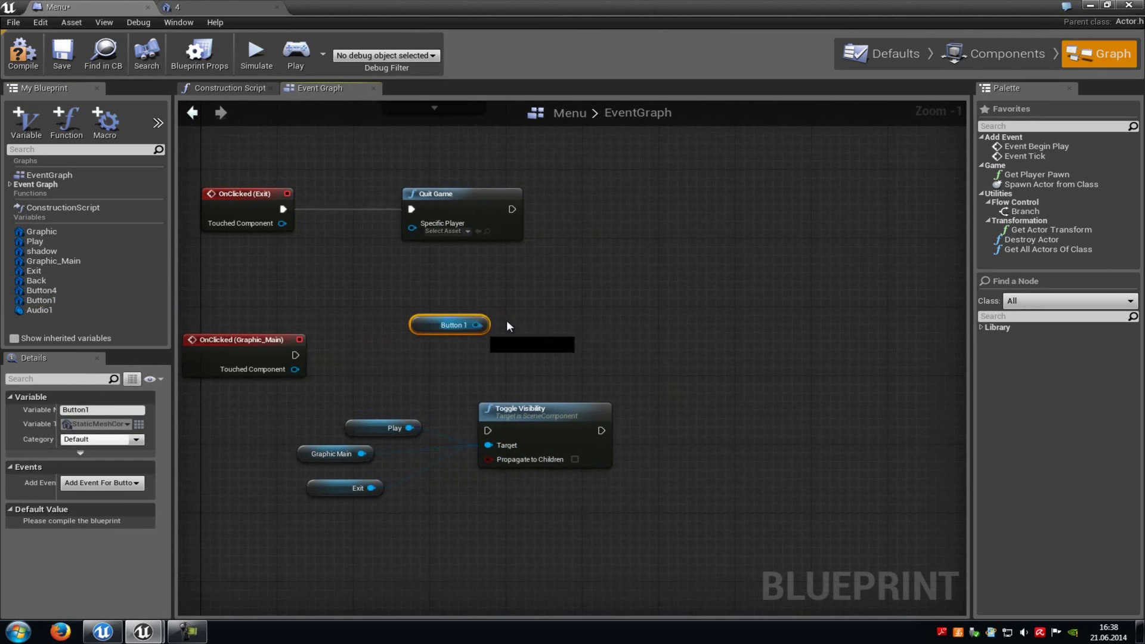
left_click_drag(476, 324, 575, 297)
type("toggel")
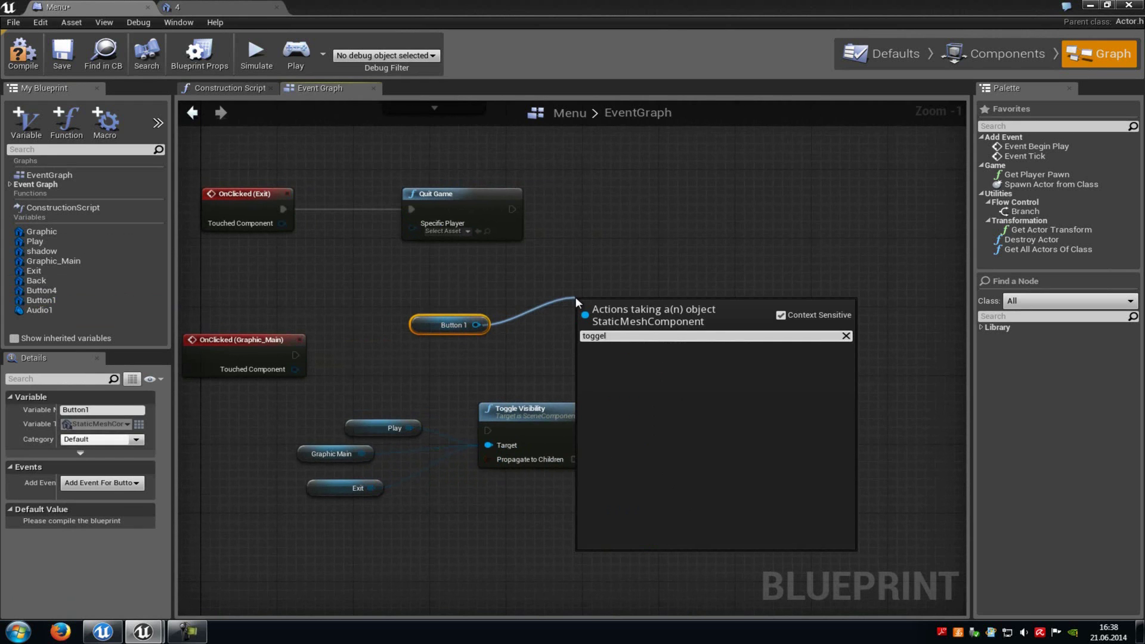
left_click(671, 363)
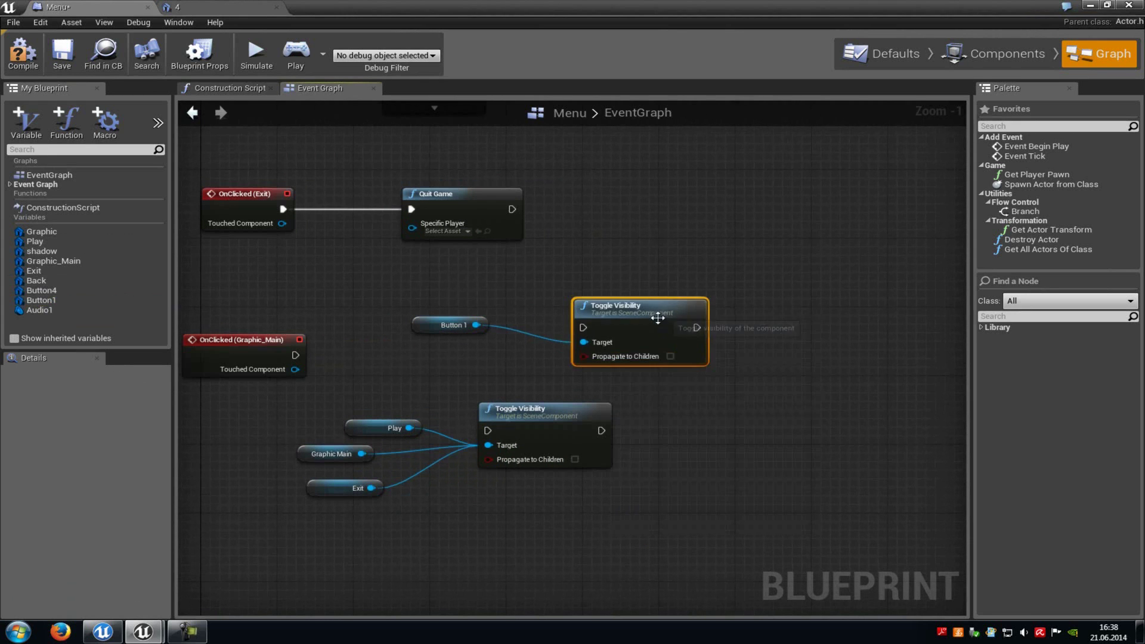
left_click_drag(684, 311, 723, 286)
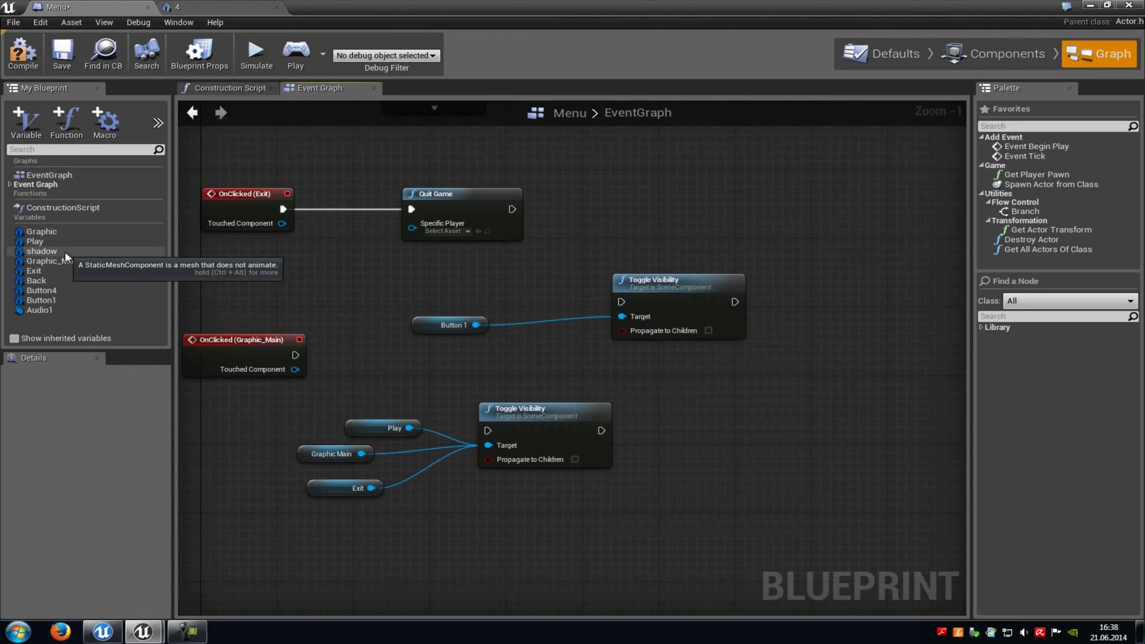
Wire Graphic, Shadow, Button 4 and Back getters into the new Toggle Visibility Target
left_click_drag(54, 231, 449, 277)
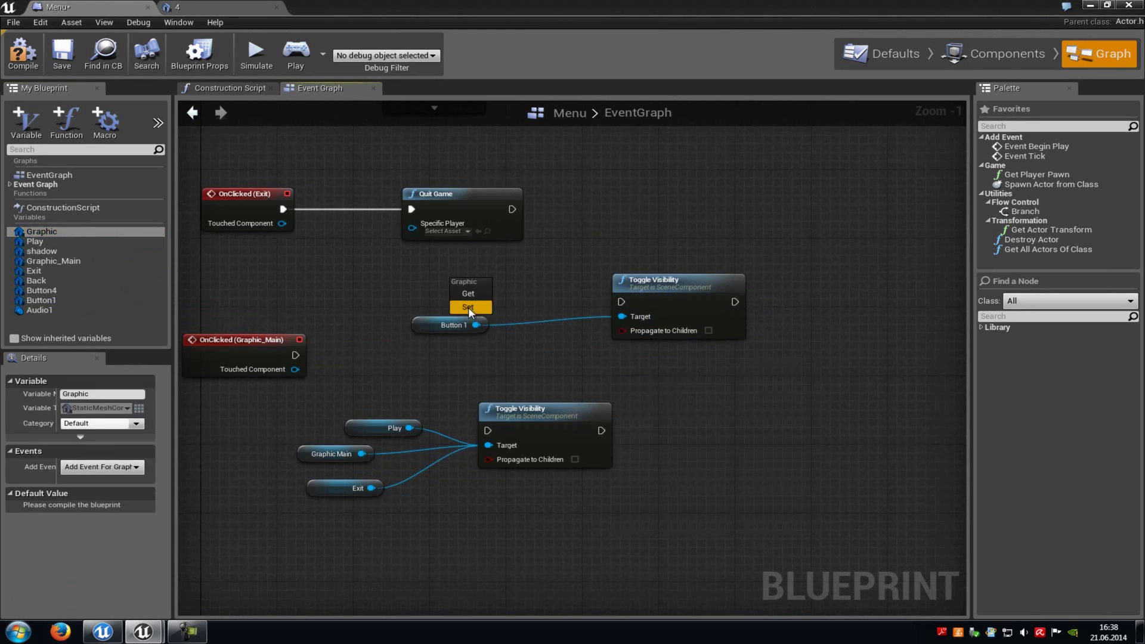
left_click(459, 288)
left_click_drag(514, 282, 623, 316)
left_click_drag(42, 251, 630, 318)
left_click(388, 306)
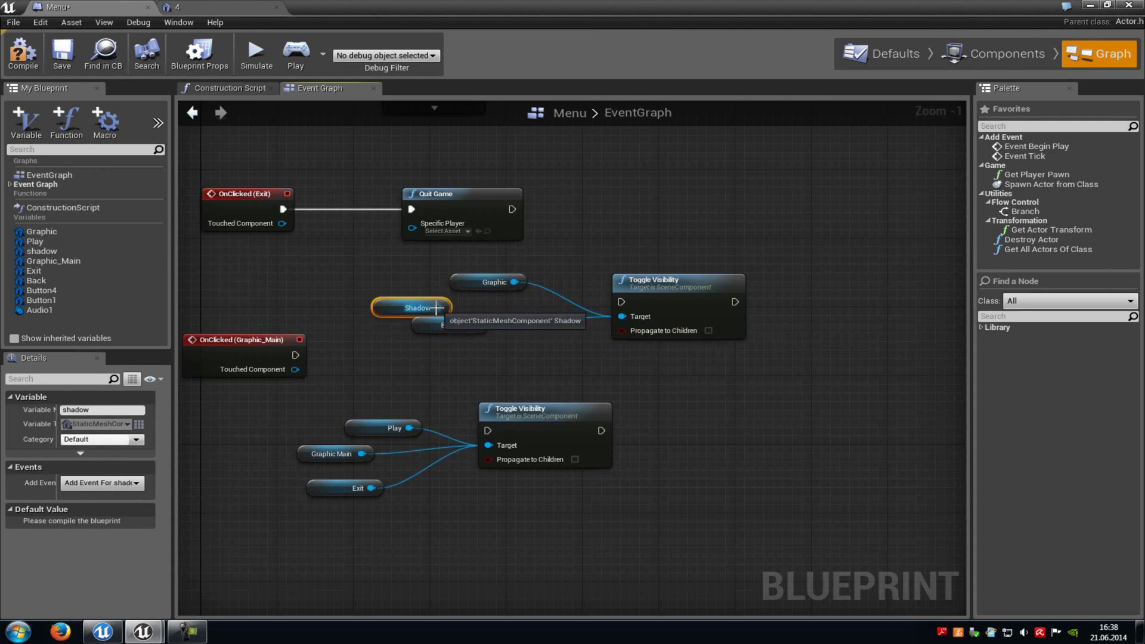
mouse_move(55, 291)
left_mouse_down()
mouse_move(428, 345)
mouse_move(622, 316)
left_mouse_up()
left_click(450, 359)
mouse_move(36, 281)
left_mouse_down()
mouse_move(414, 370)
mouse_move(513, 362)
mouse_move(622, 316)
left_mouse_up()
left_click(539, 377)
right_click_drag(755, 277, 657, 273)
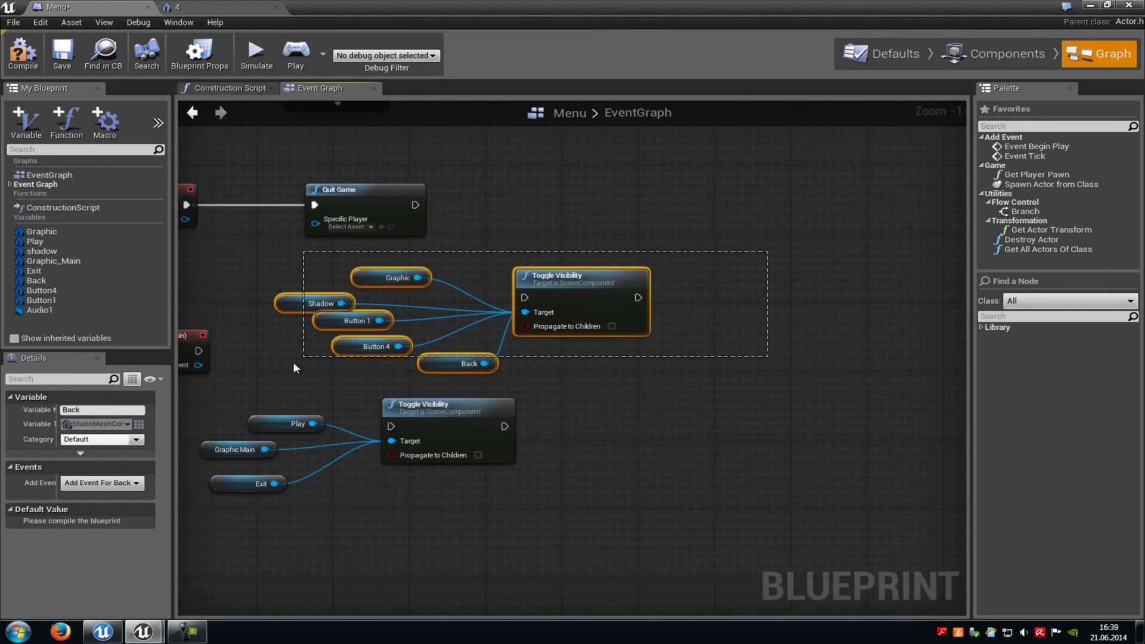
Copy and paste the Toggle Visibility group, placing the duplicate to the upper right
left_click_drag(764, 250, 292, 368)
key("ctrl+c")
key("ctrl+v")
left_click_drag(542, 324, 904, 134)
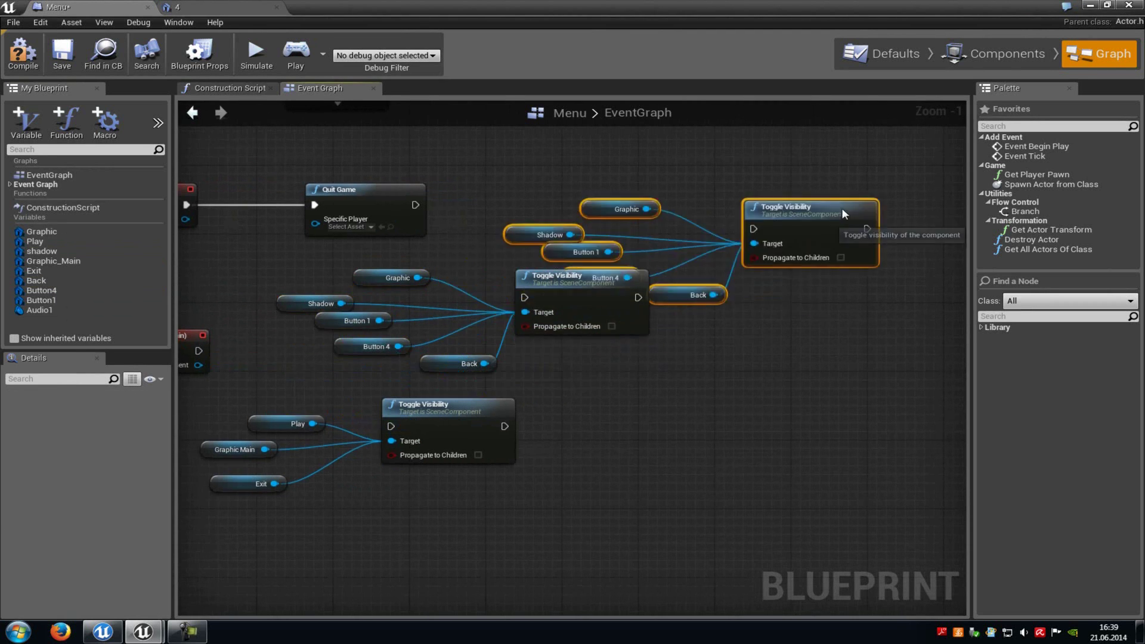
right_click_drag(892, 166, 707, 370)
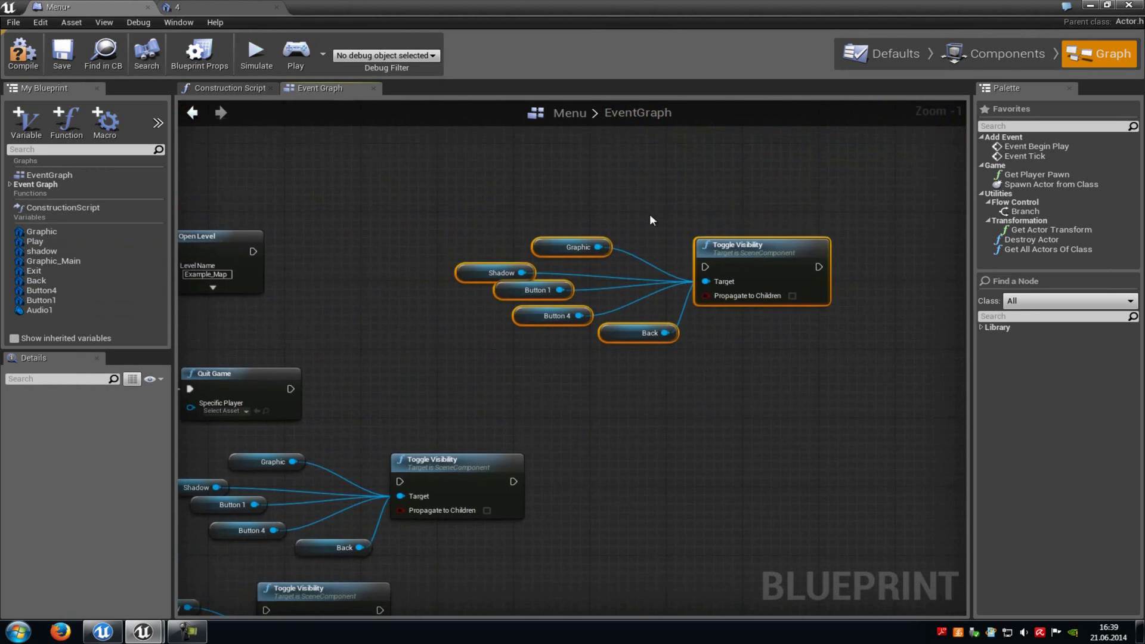
left_click(632, 199)
right_click_drag(632, 200, 515, 240)
Add an Event Begin Play node wired to the copied Toggle Visibility's exec input
right_click(516, 240)
type("event")
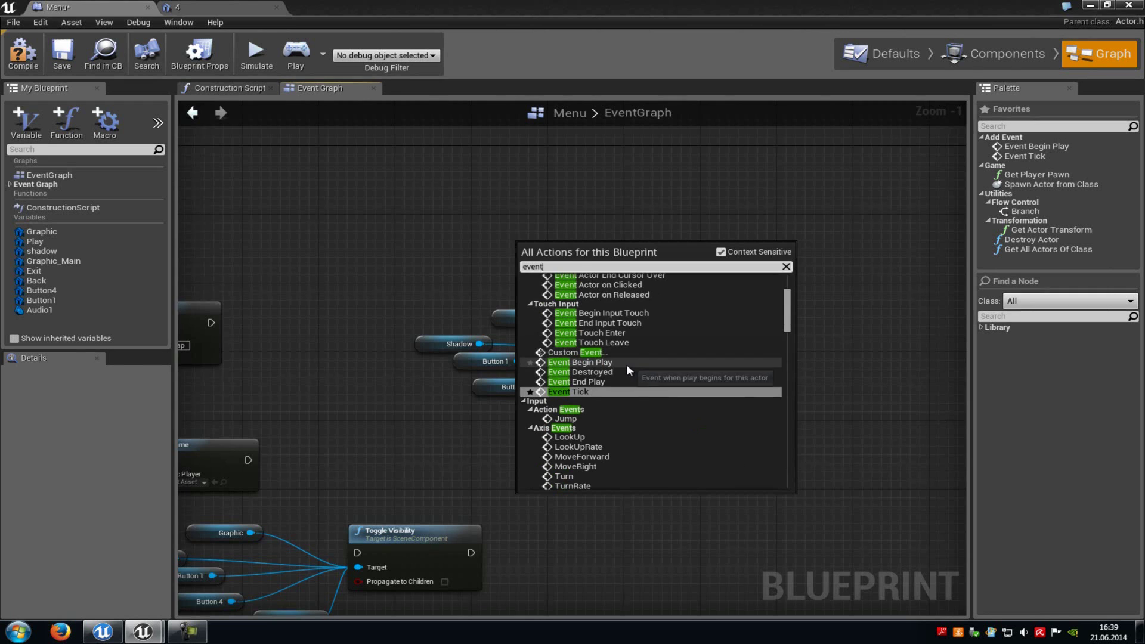
left_click(627, 363)
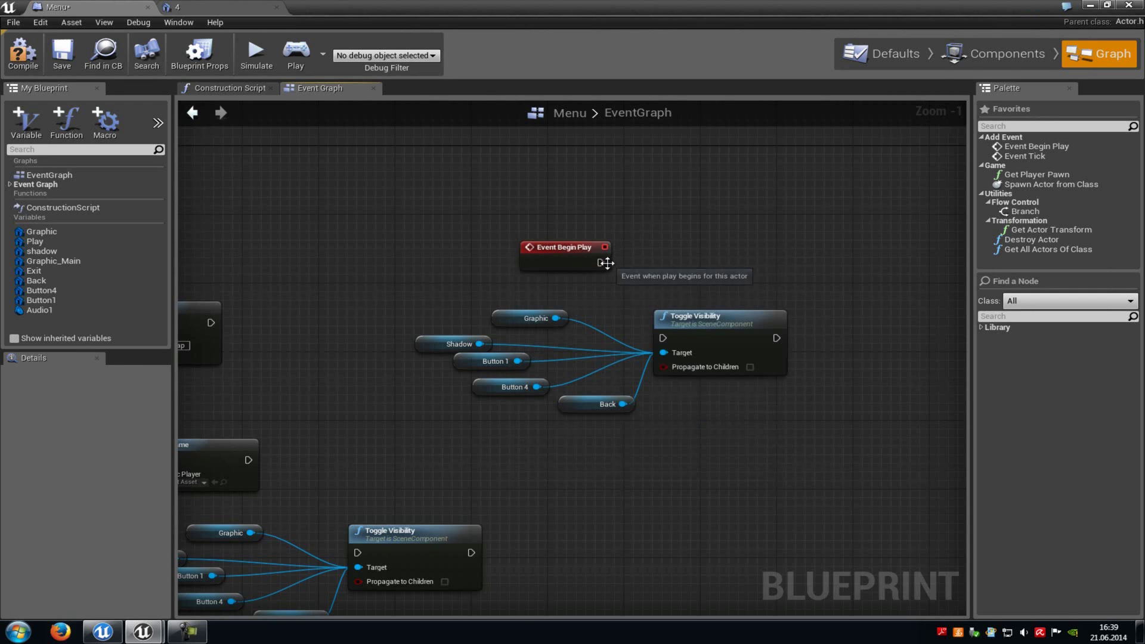
left_click_drag(607, 263, 663, 339)
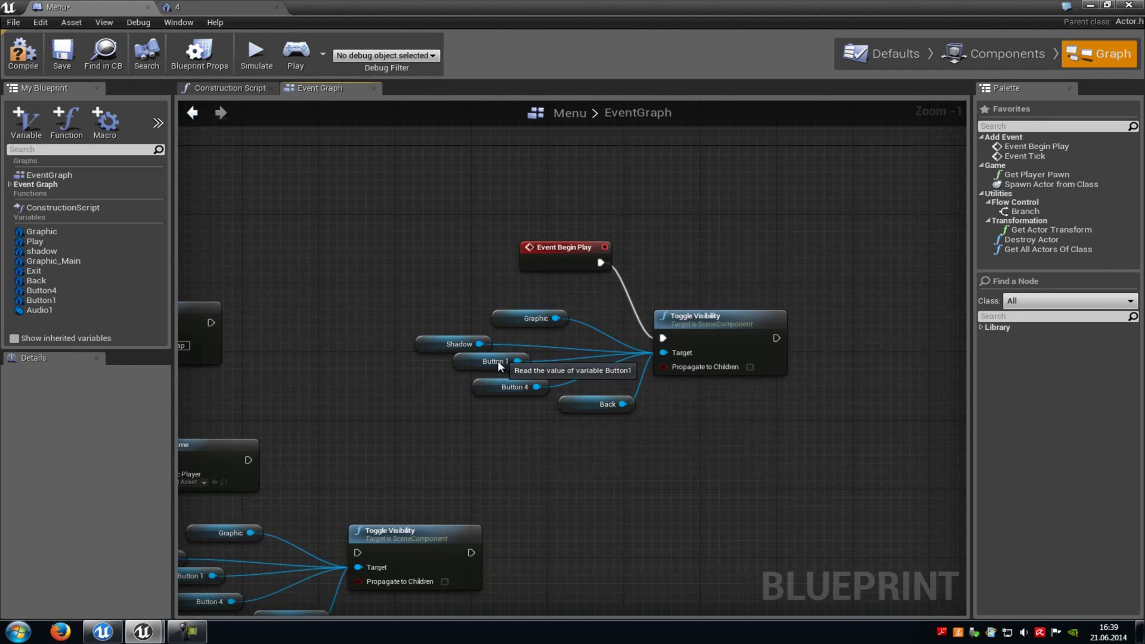
Wire OnClicked (Graphic_Main) to the upper Toggle Visibility and chain it into the lower one
right_click_drag(479, 389, 871, 339)
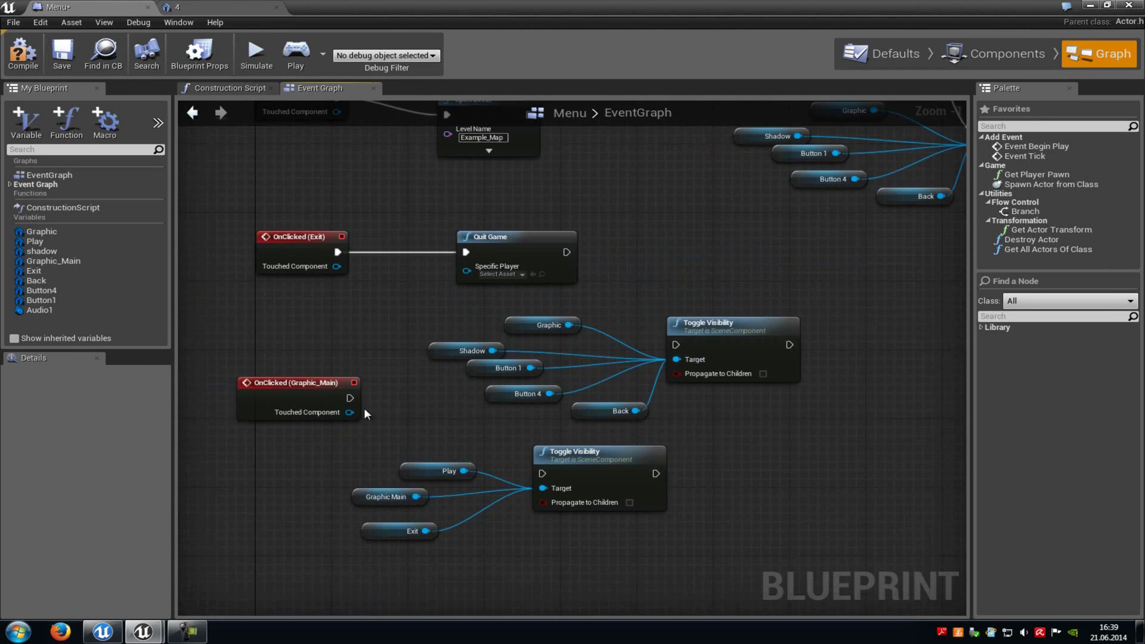
left_click_drag(350, 398, 675, 345)
right_click_drag(571, 326, 505, 260)
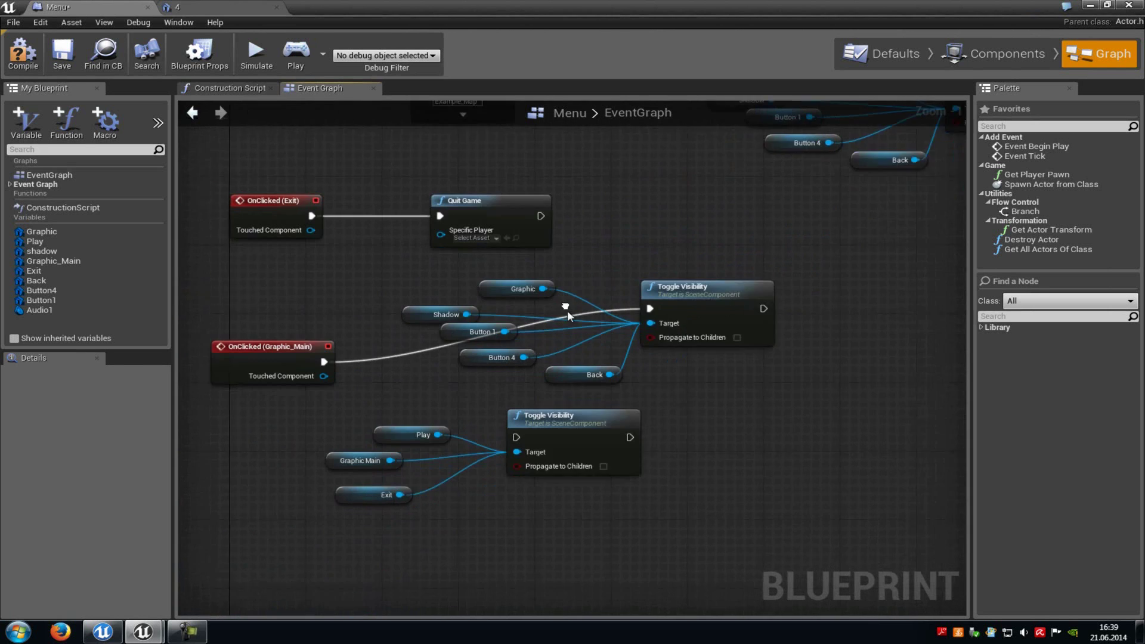
mouse_move(737, 282)
left_mouse_down()
mouse_move(757, 298)
mouse_move(467, 418)
mouse_move(478, 410)
left_mouse_up()
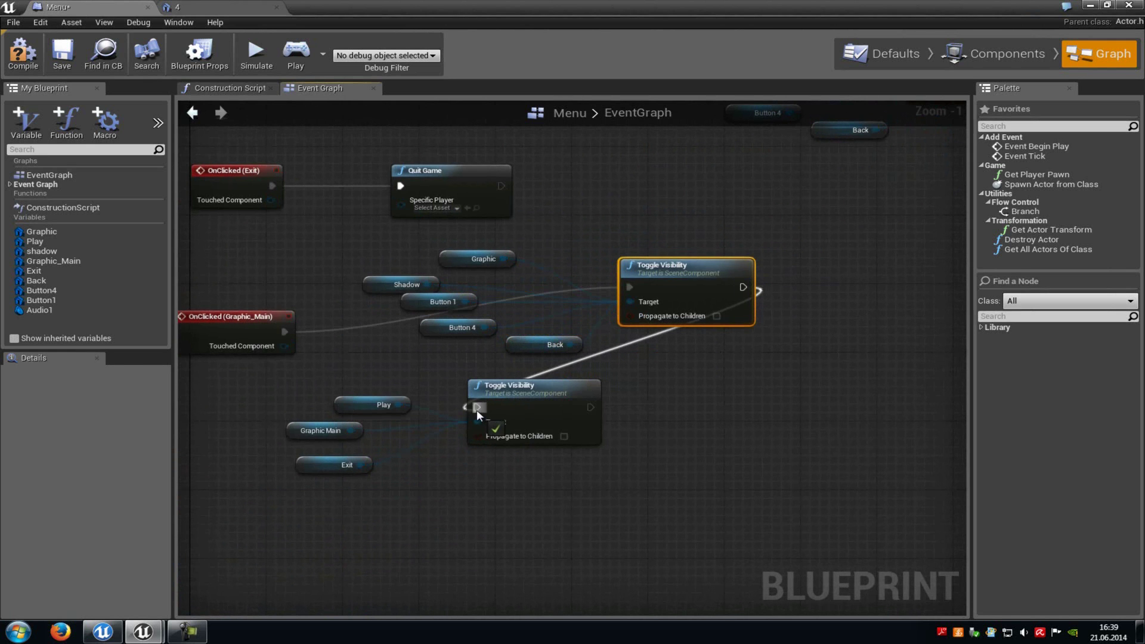
right_click_drag(384, 379, 490, 383)
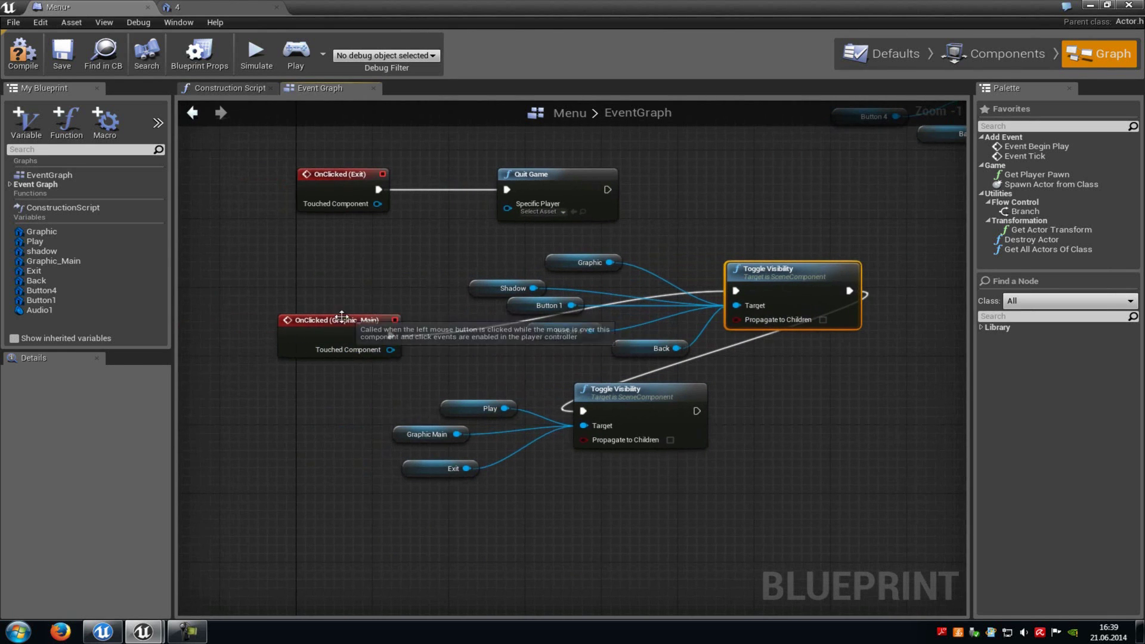
left_click(687, 251)
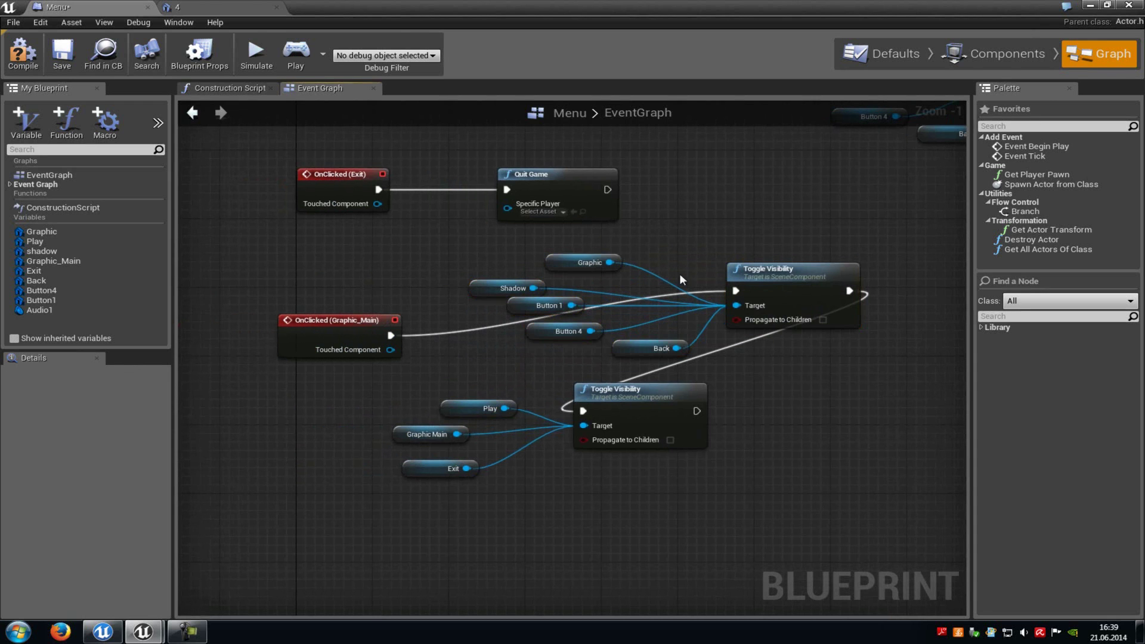
left_click_drag(672, 273, 492, 345)
right_click_drag(770, 365, 750, 322)
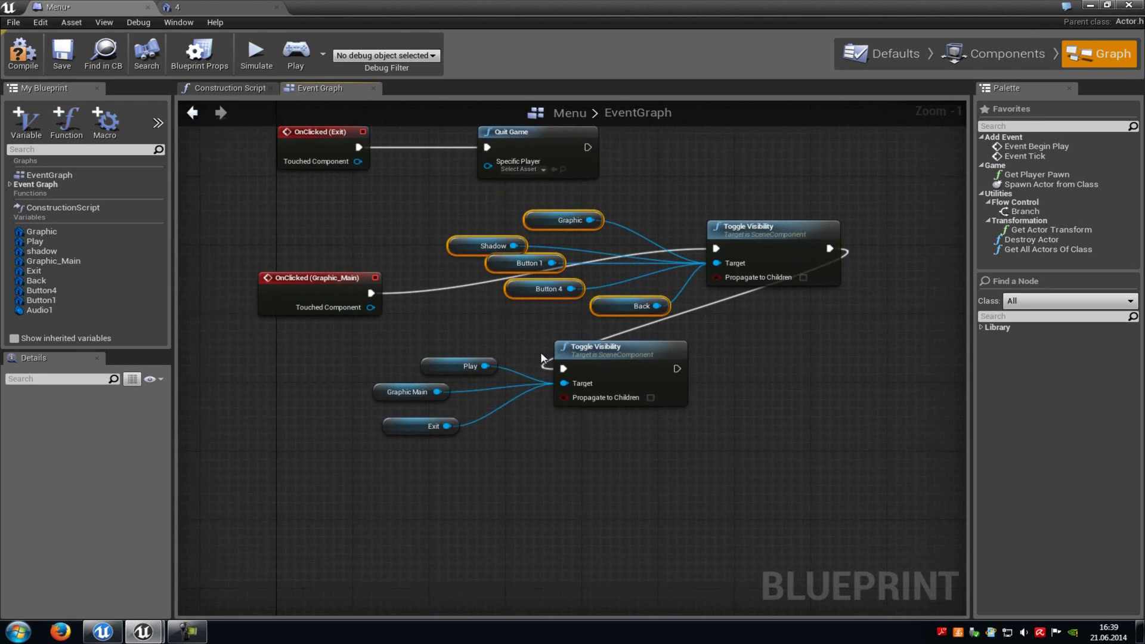
left_click_drag(514, 330, 346, 463)
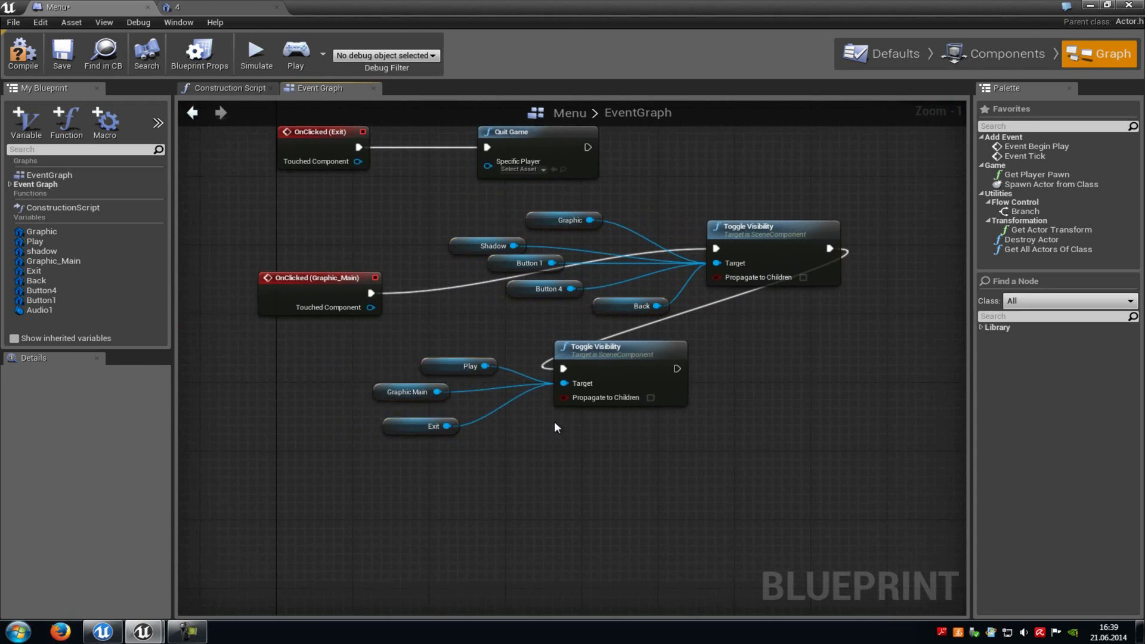
left_click(554, 421)
scroll(561, 418, "down", 2)
Select the Back component and add an OnClicked (Back) event
left_click(1009, 53)
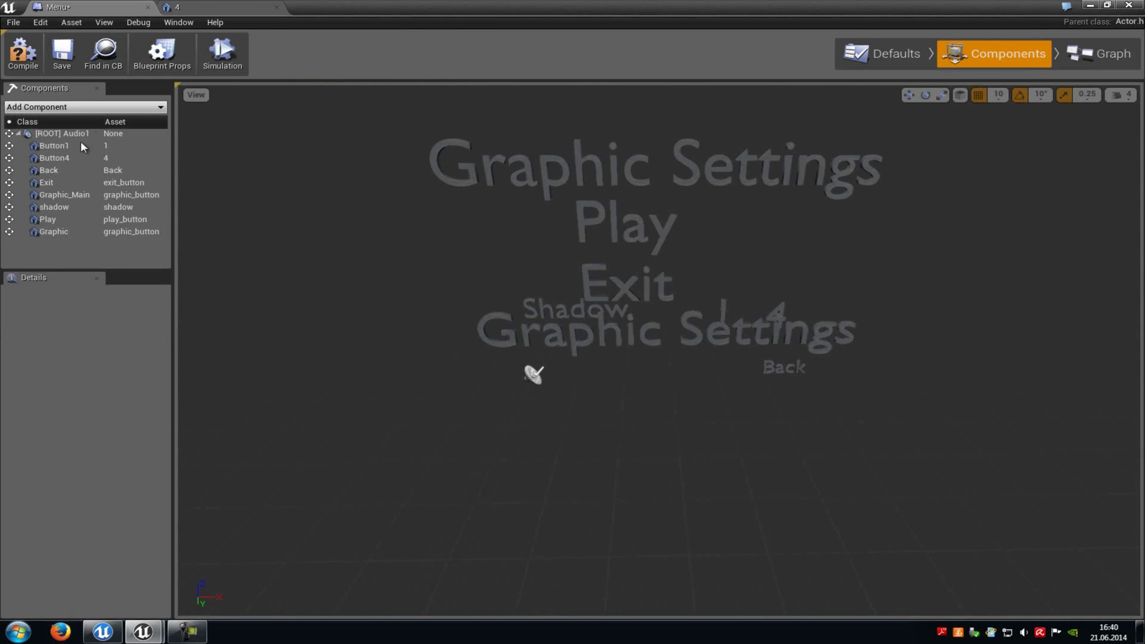
left_click(82, 170)
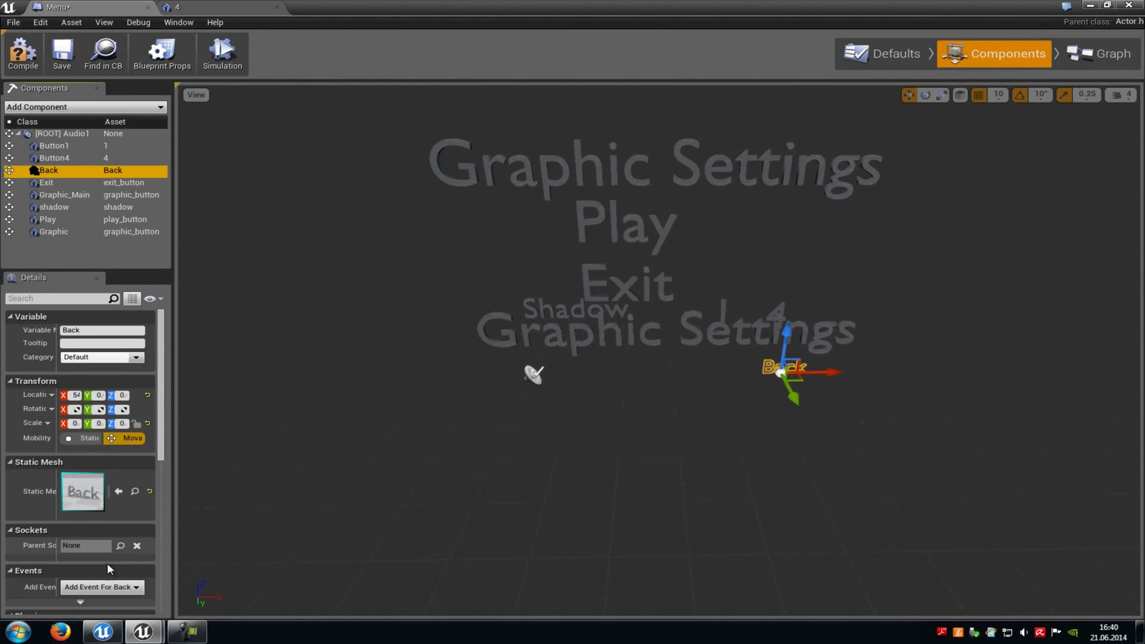
left_click(102, 587)
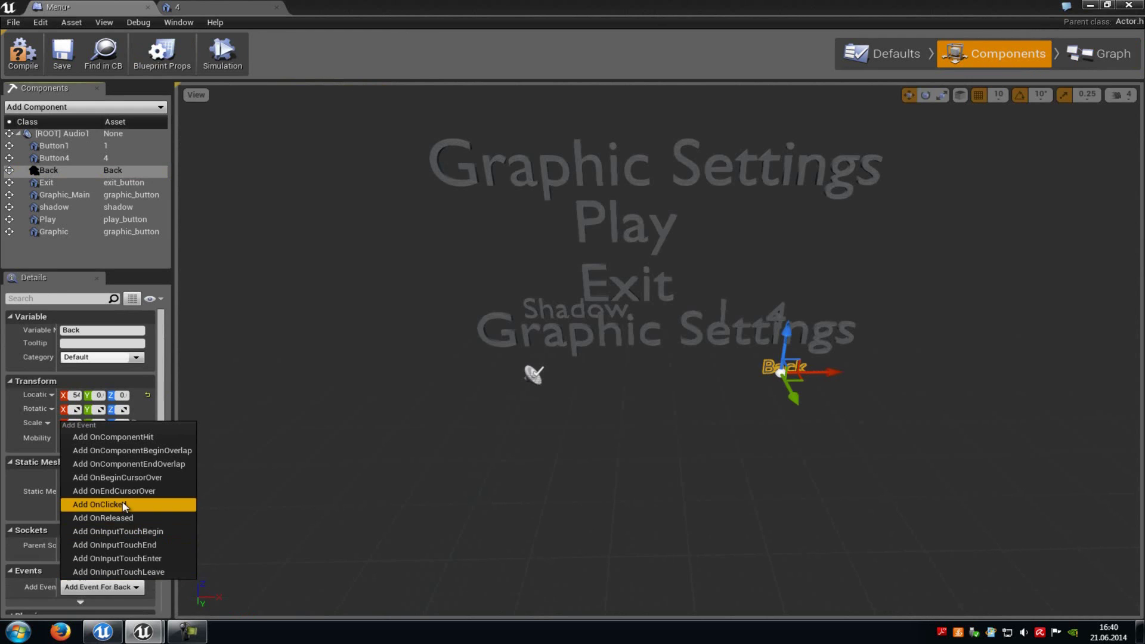
left_click(118, 504)
scroll(607, 387, "up", 1)
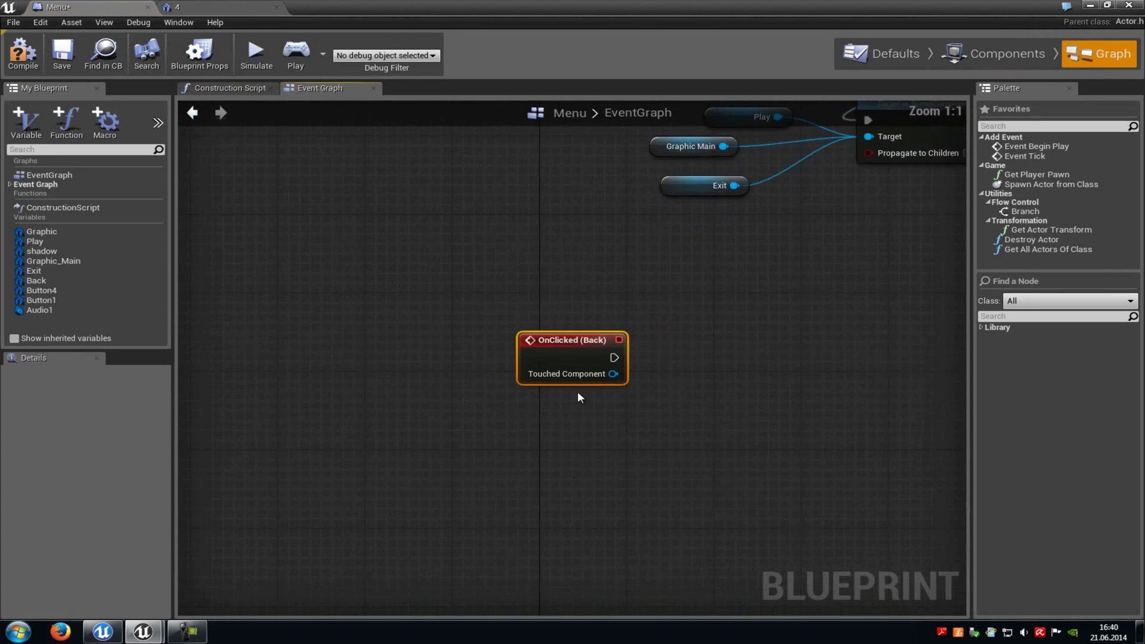
Wire OnClicked (Back) into the upper Toggle Visibility's exec input
right_click_drag(750, 305, 644, 400)
scroll(645, 405, "down", 1)
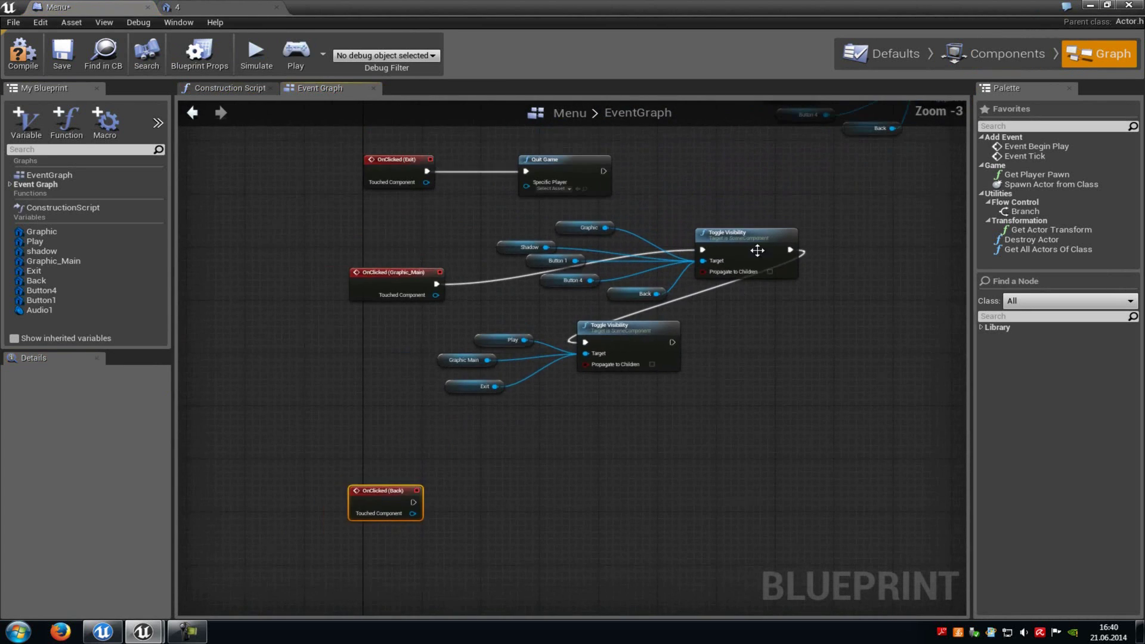
left_click_drag(907, 221, 506, 305)
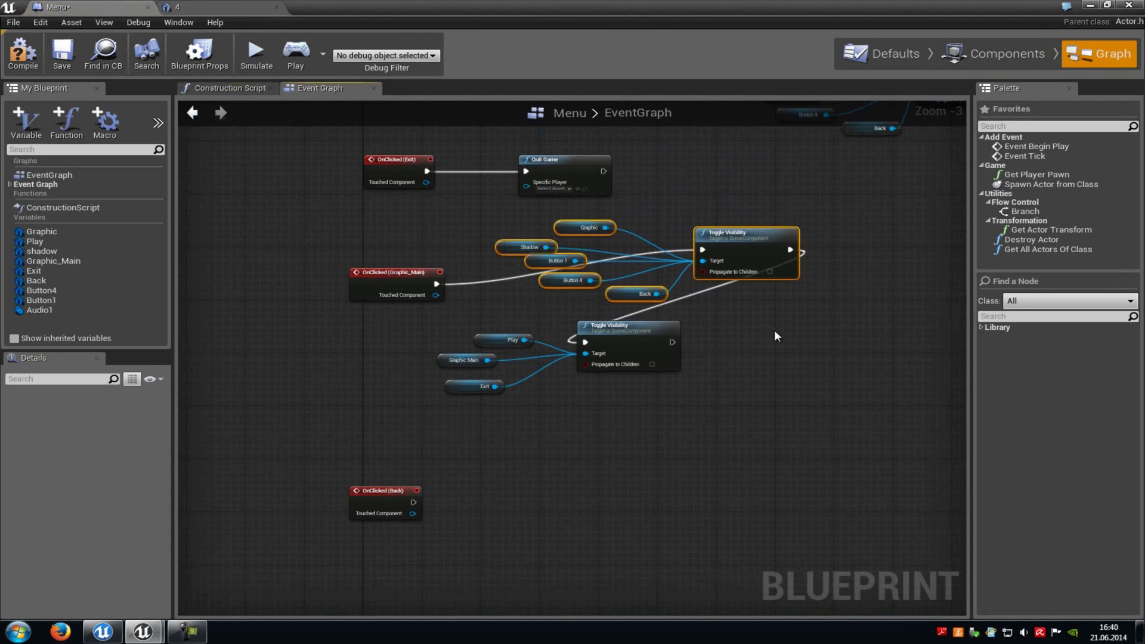
left_click_drag(750, 327, 421, 423)
left_click(550, 430)
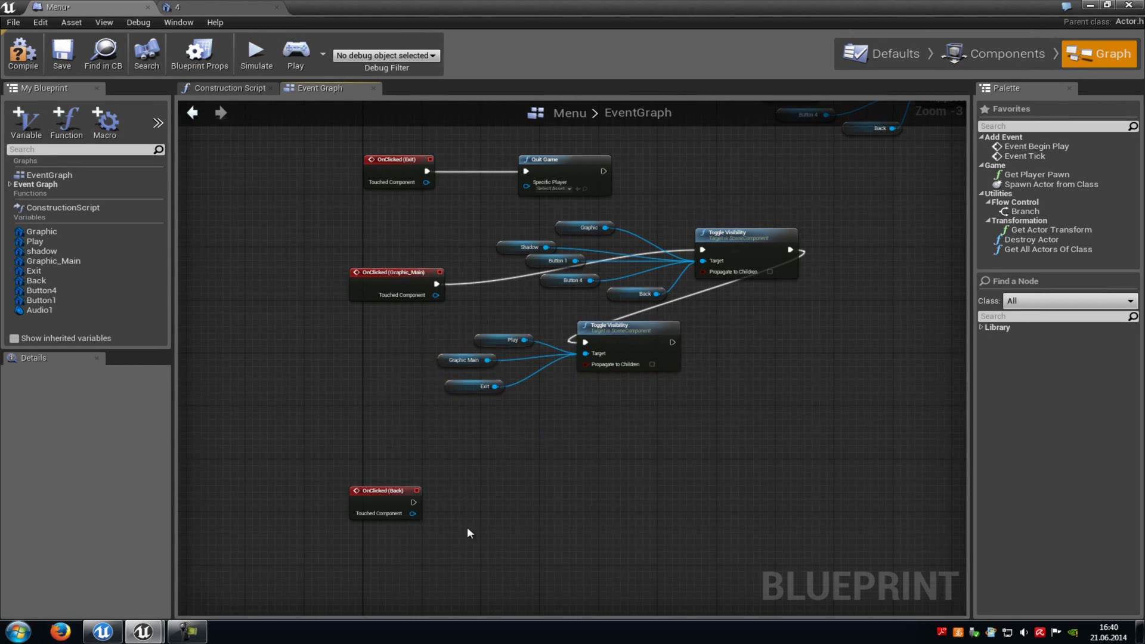
left_click_drag(410, 503, 707, 249)
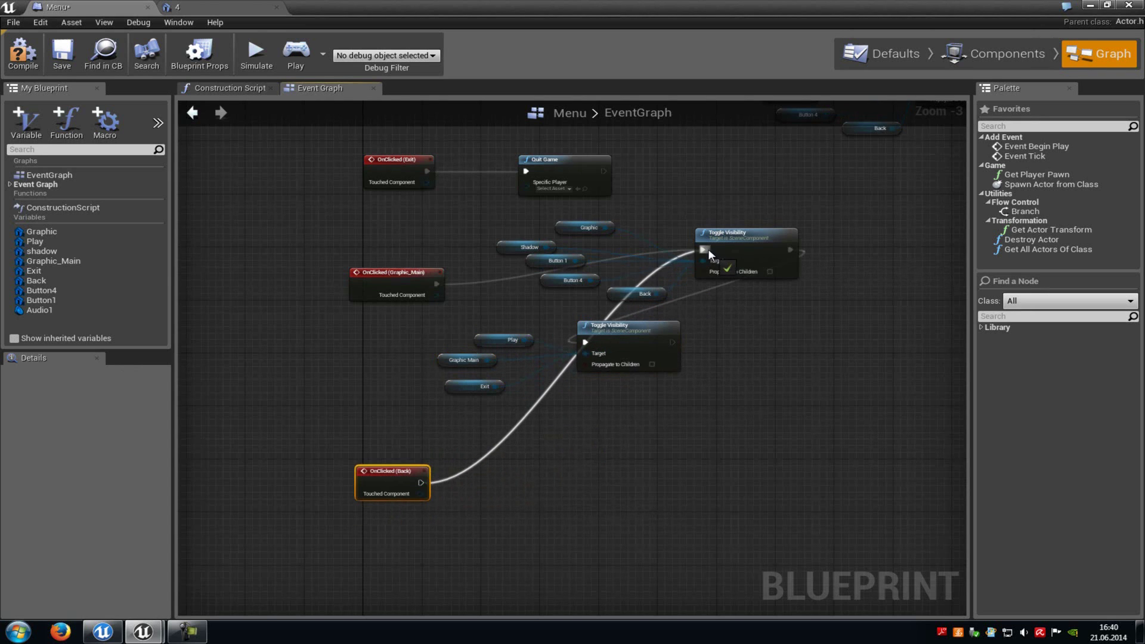
right_click_drag(751, 325, 734, 349)
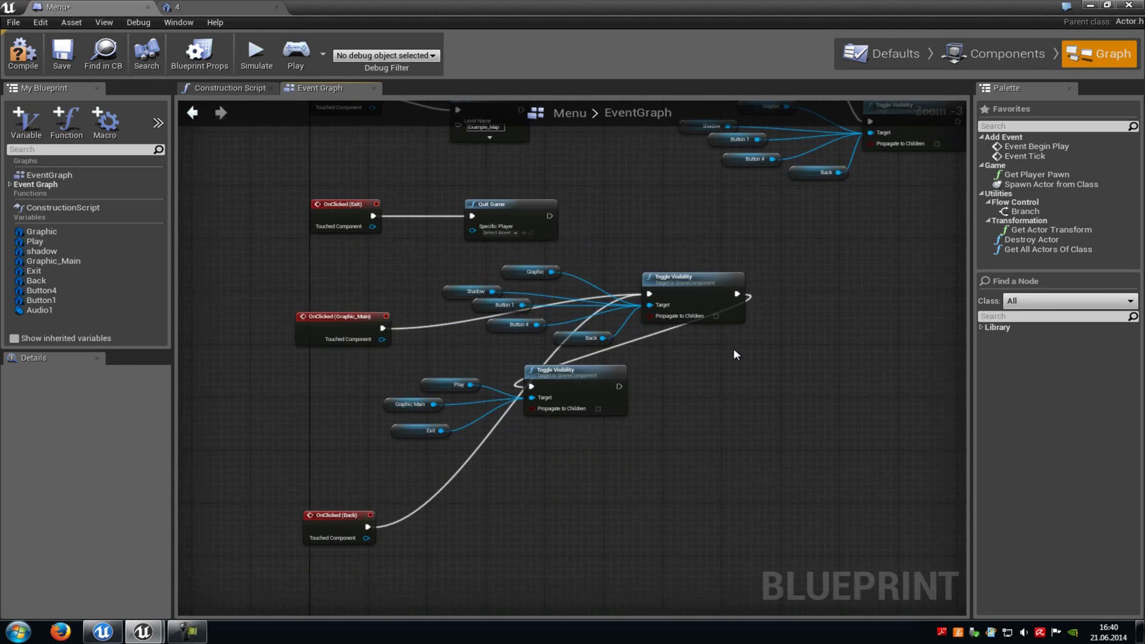
Select Button1 and Button4 together and add OnClicked events for both
left_click(1008, 53)
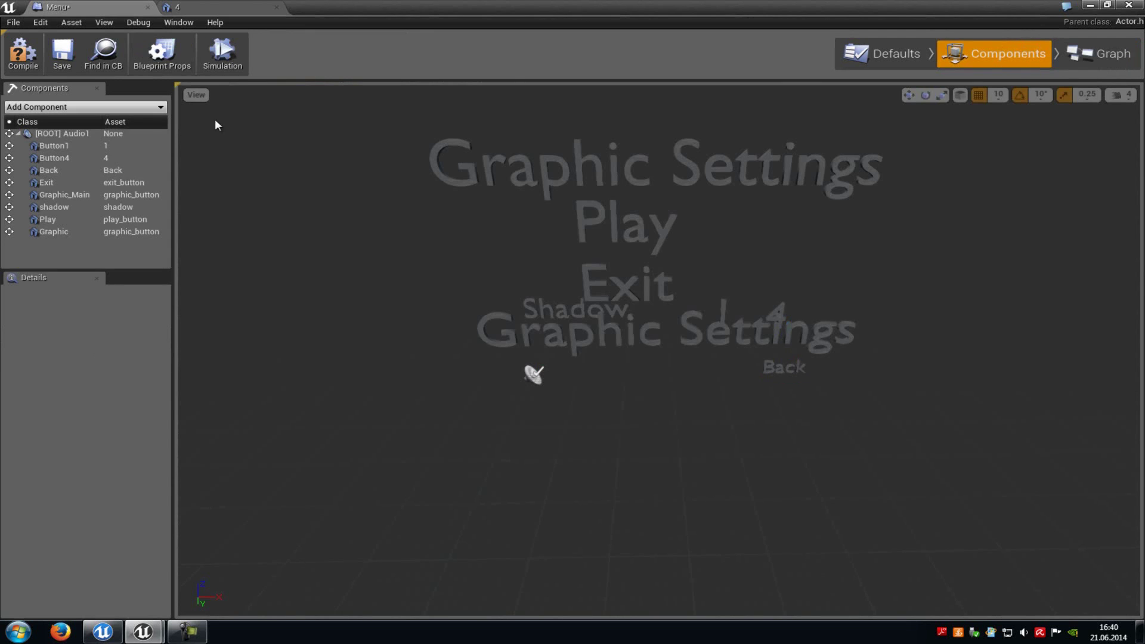
left_click(57, 149)
left_click(56, 156, "ctrl")
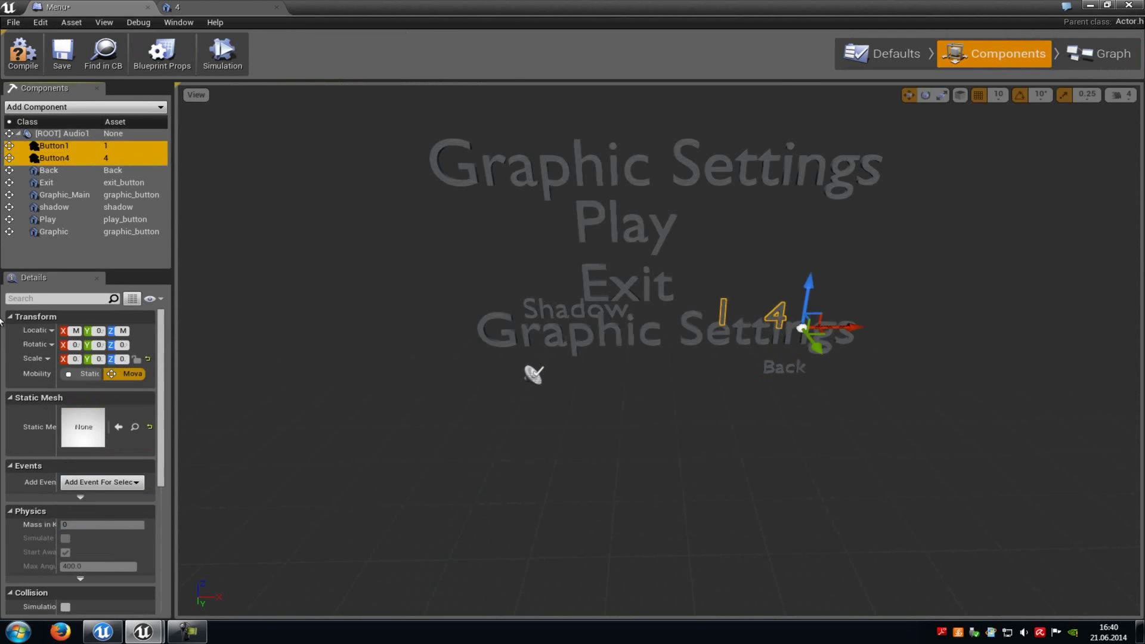
scroll(71, 447, "down", 2)
scroll(67, 507, "down", 2)
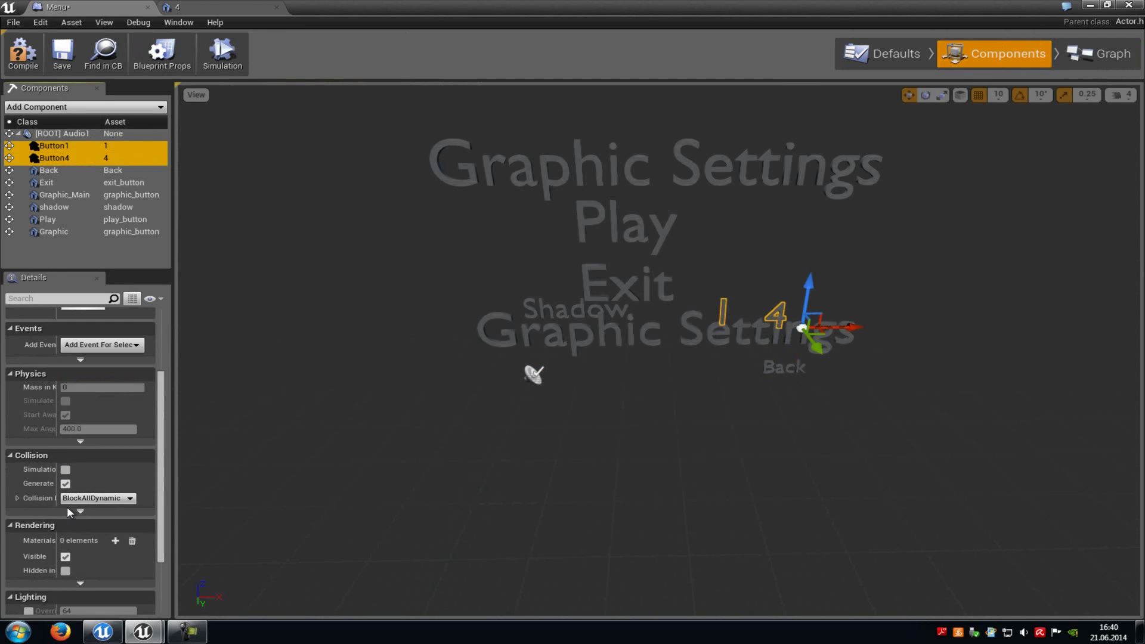
scroll(83, 501, "down", 2)
scroll(82, 501, "up", 5)
left_click(104, 461)
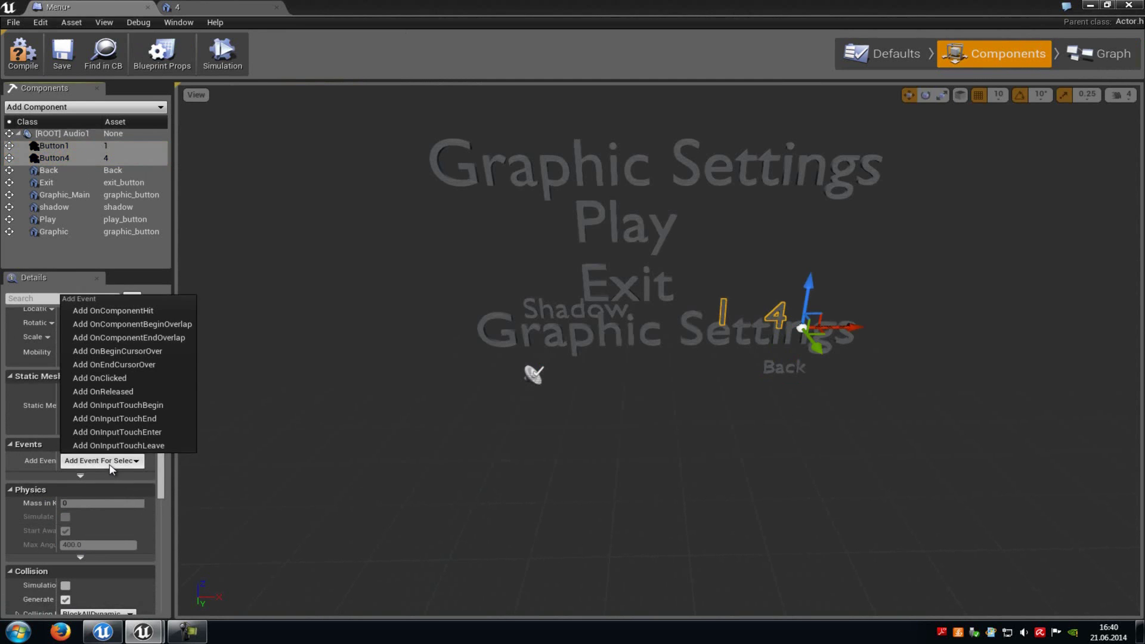
left_click(120, 379)
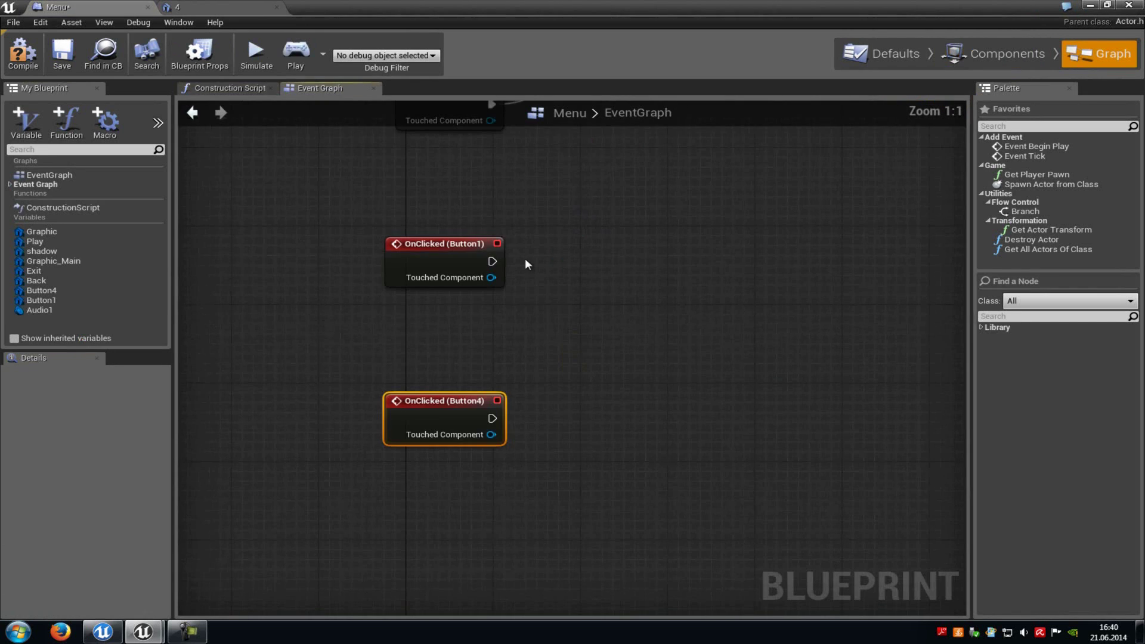
left_click(424, 267)
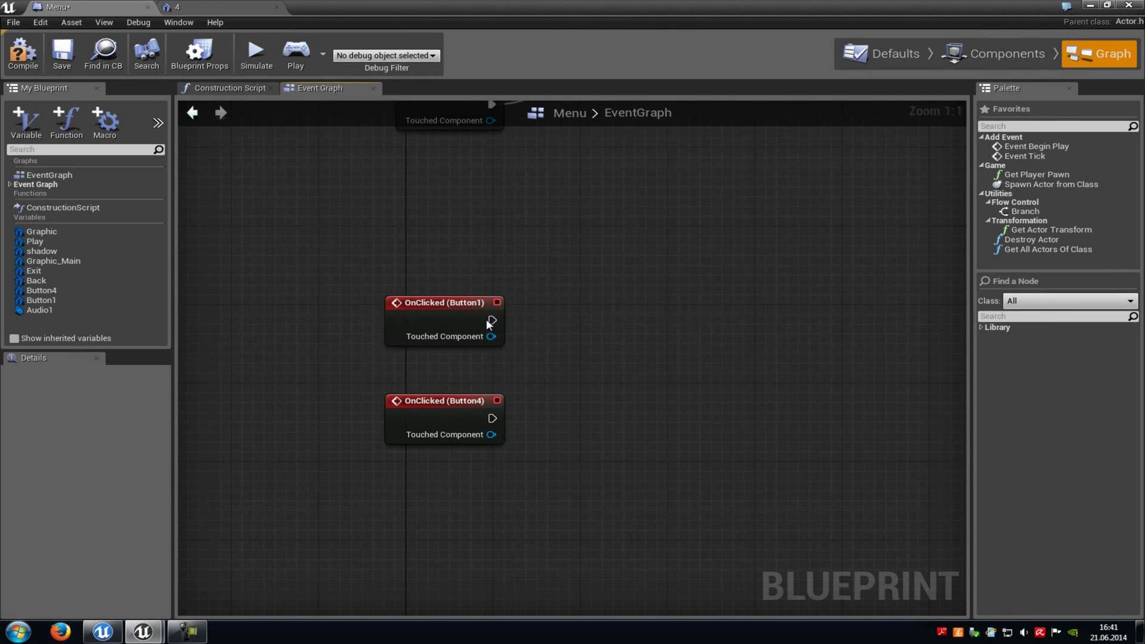
right_click_drag(600, 233, 475, 322)
Add two Execute Console Command nodes, driven by the Button1 and Button4 OnClicked events
right_click(473, 323)
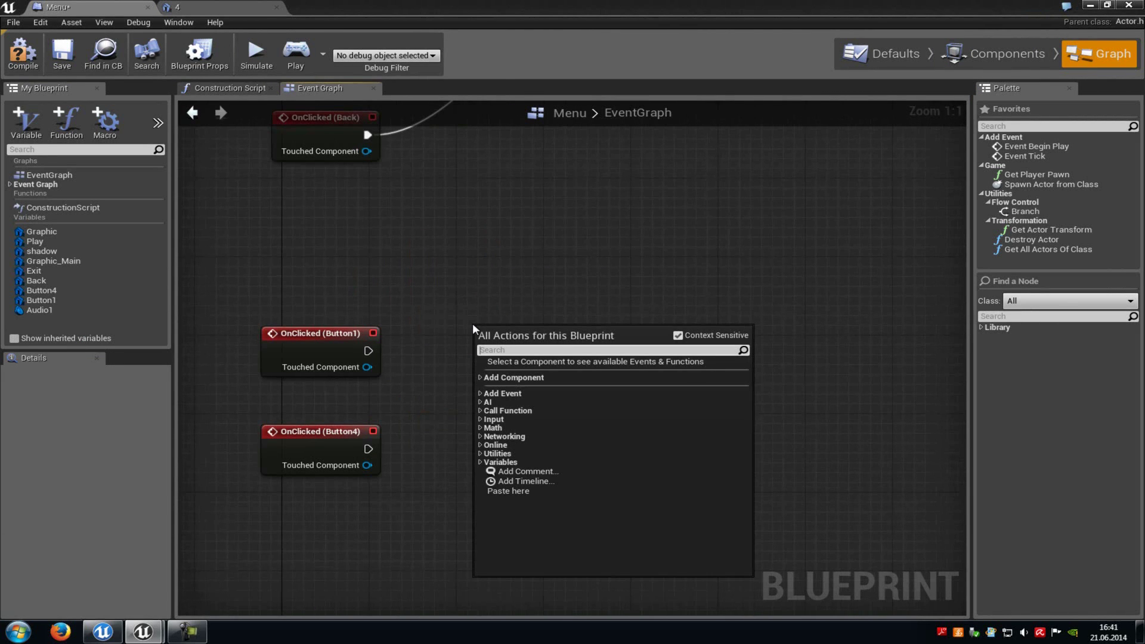
type("consol")
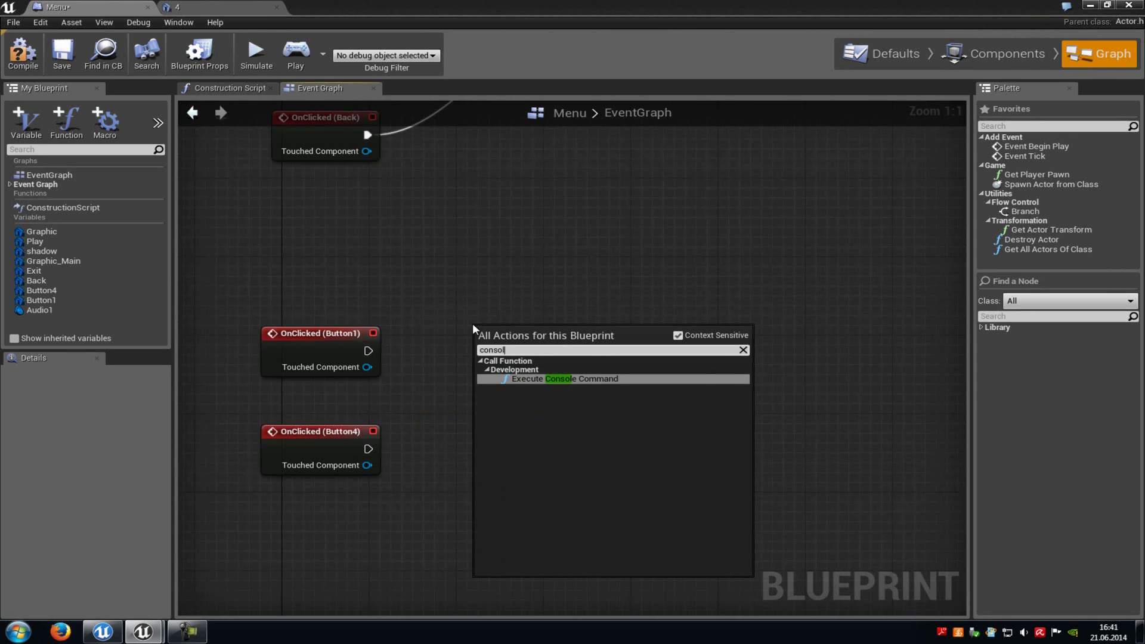
left_click(586, 380)
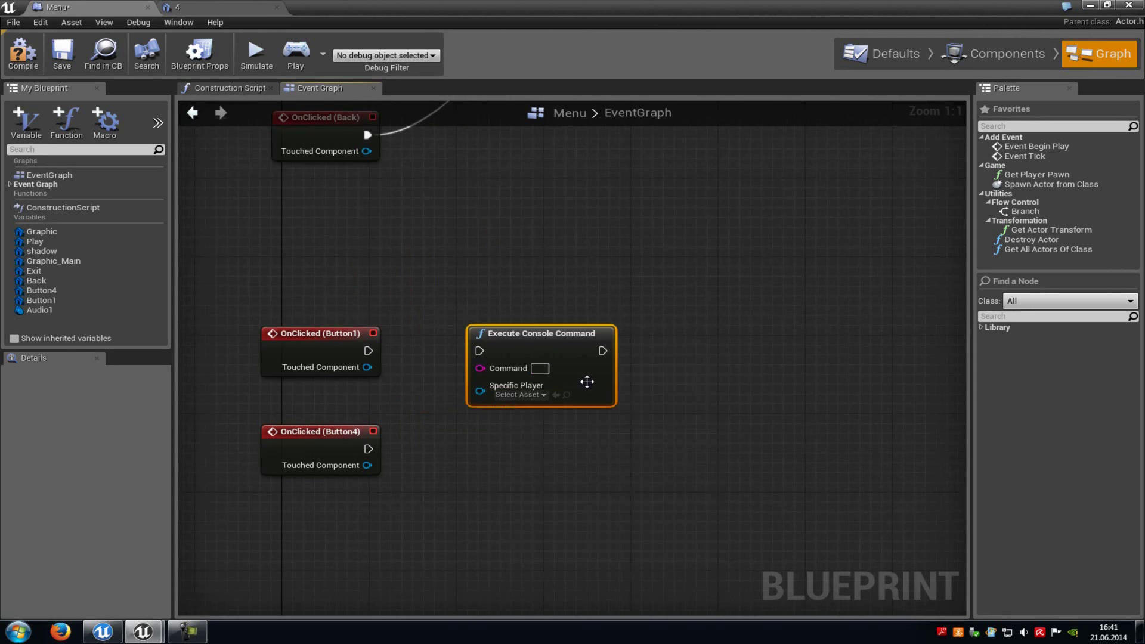
key("ctrl+w")
left_click_drag(659, 399, 583, 527)
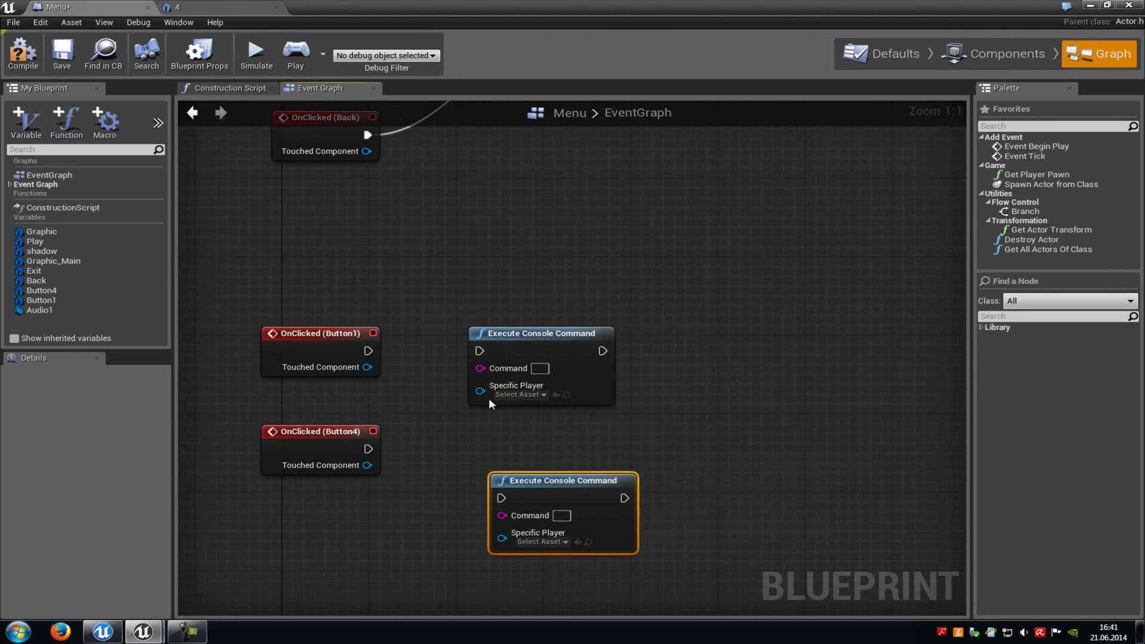
left_click_drag(368, 351, 480, 351)
left_click_drag(367, 449, 501, 498)
left_click_drag(595, 352, 648, 342)
left_click(733, 392)
type("sg.Shadow")
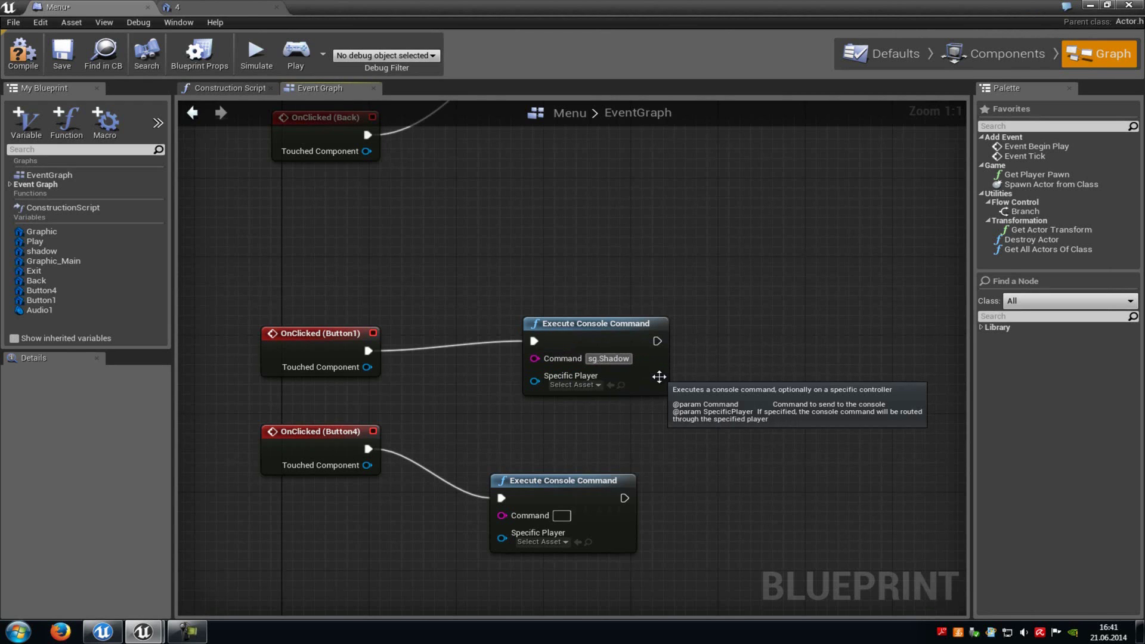
Set the commands to sg.ShadowQuality 1 and sg.ShadowQuality 4, then compile and save
type("Quality 1")
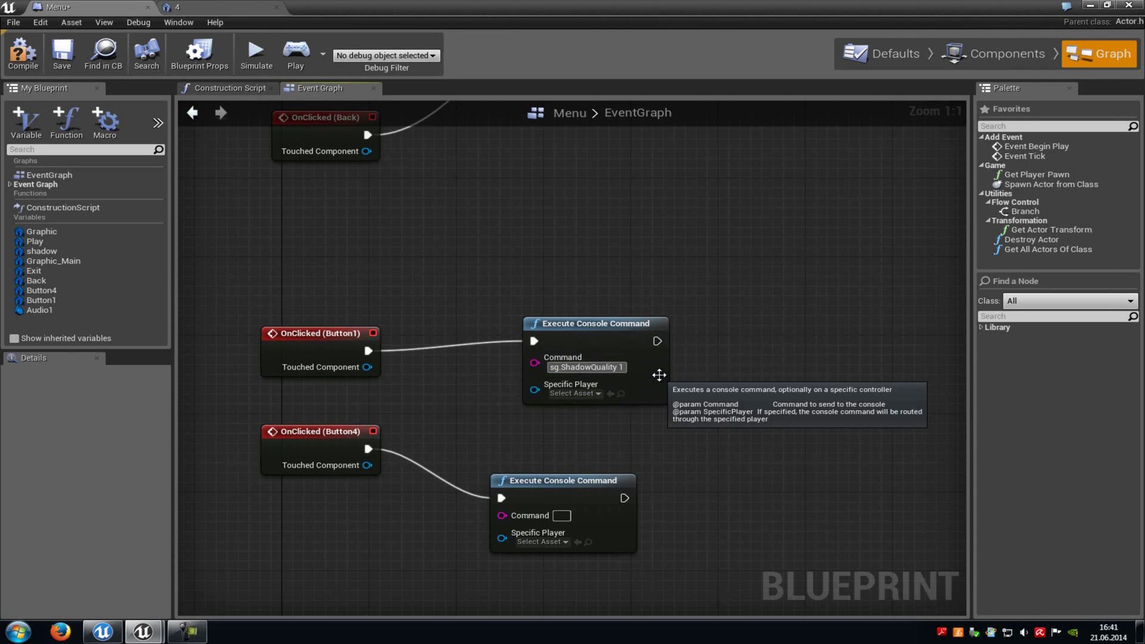
right_click_drag(681, 476, 686, 455)
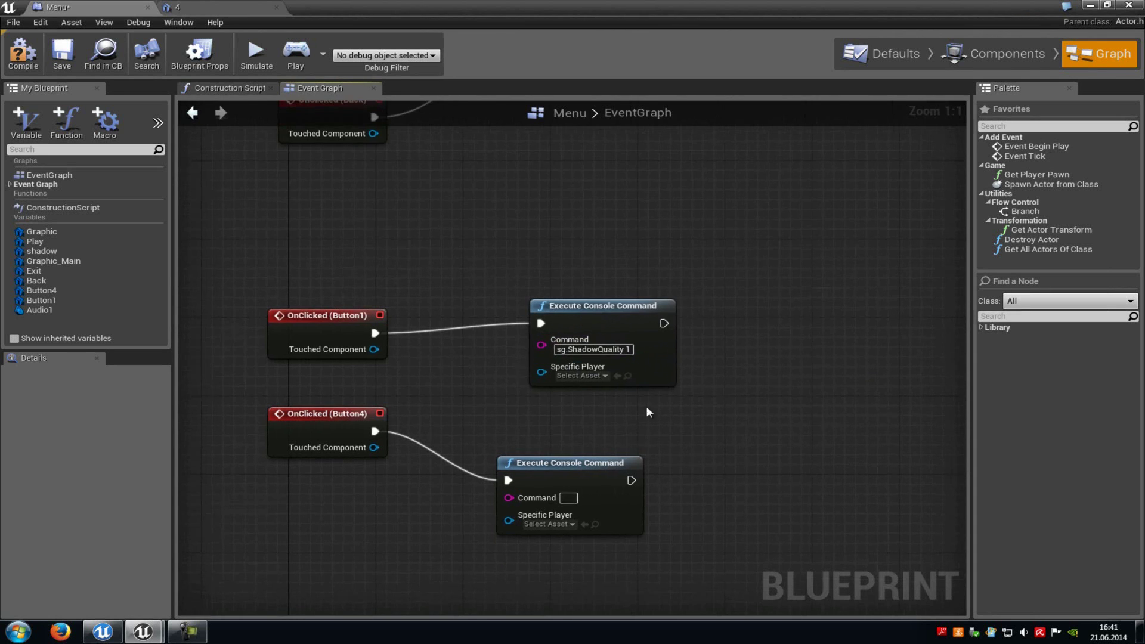
key("ctrl+c")
left_click(568, 498)
key("ctrl+v")
key("BackSpace")
type("4")
left_click(650, 441)
scroll(656, 471, "down", 4)
scroll(706, 353, "down", 2)
scroll(679, 287, "up", 1)
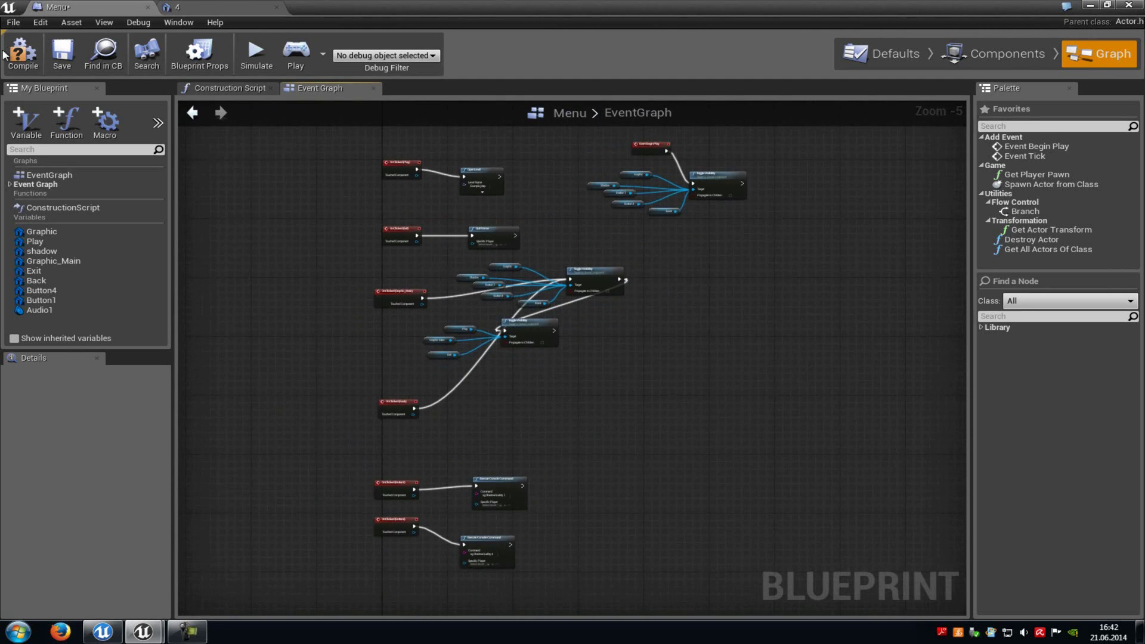
left_click(32, 54)
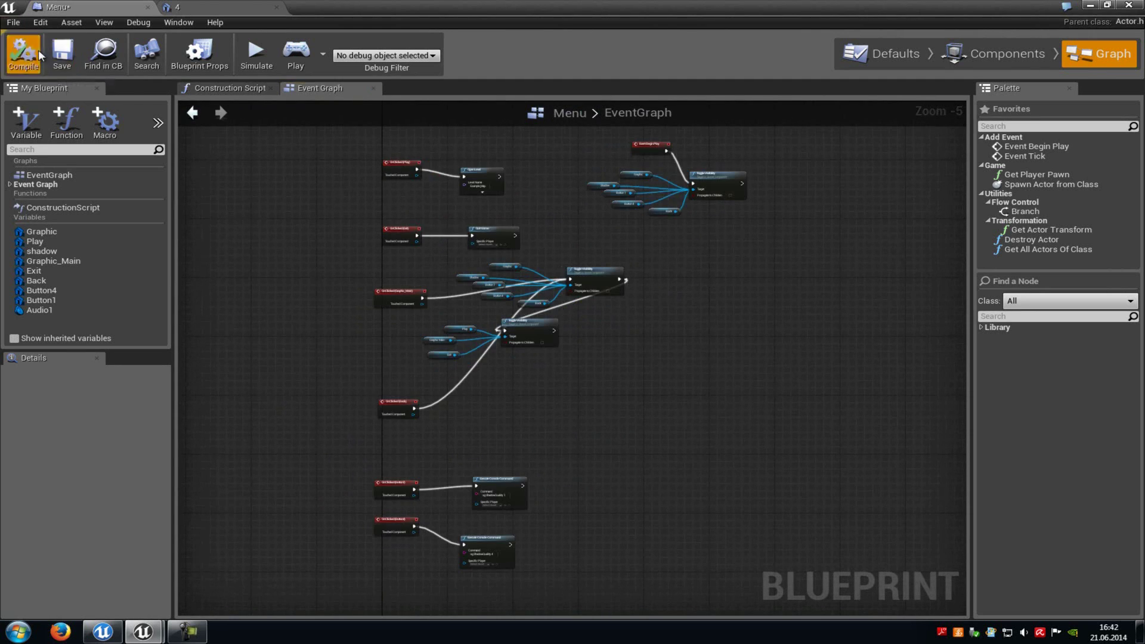
left_click(62, 54)
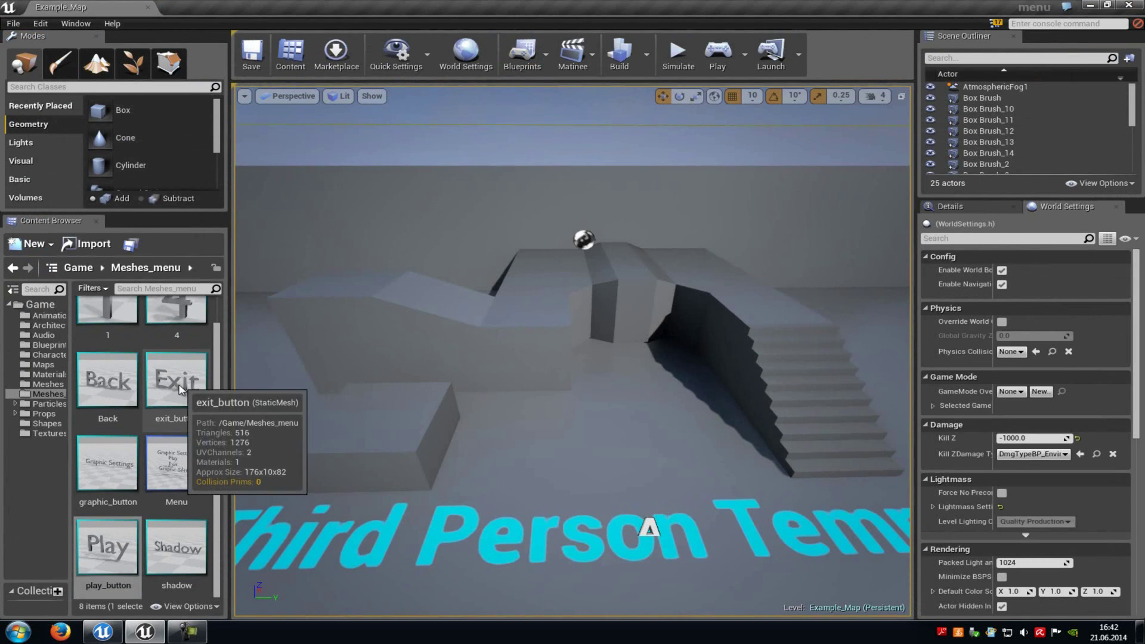
Create a Pawn-based Blueprint named Pawn in the Meshes_menu folder
scroll(179, 418, "down", 1)
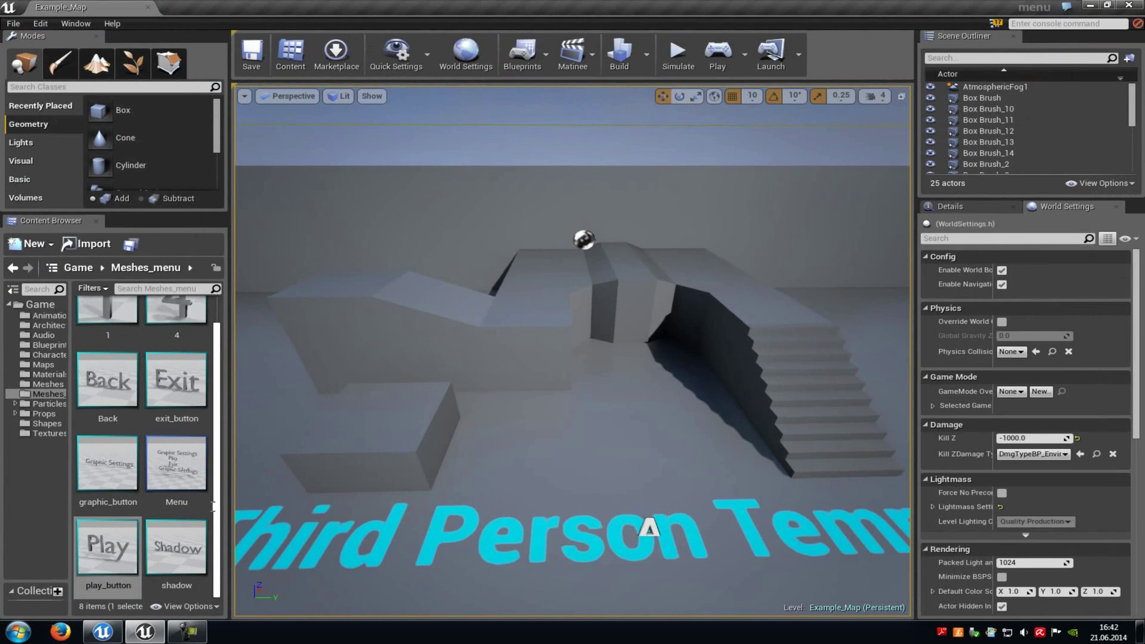
right_click(213, 506)
left_click(286, 349)
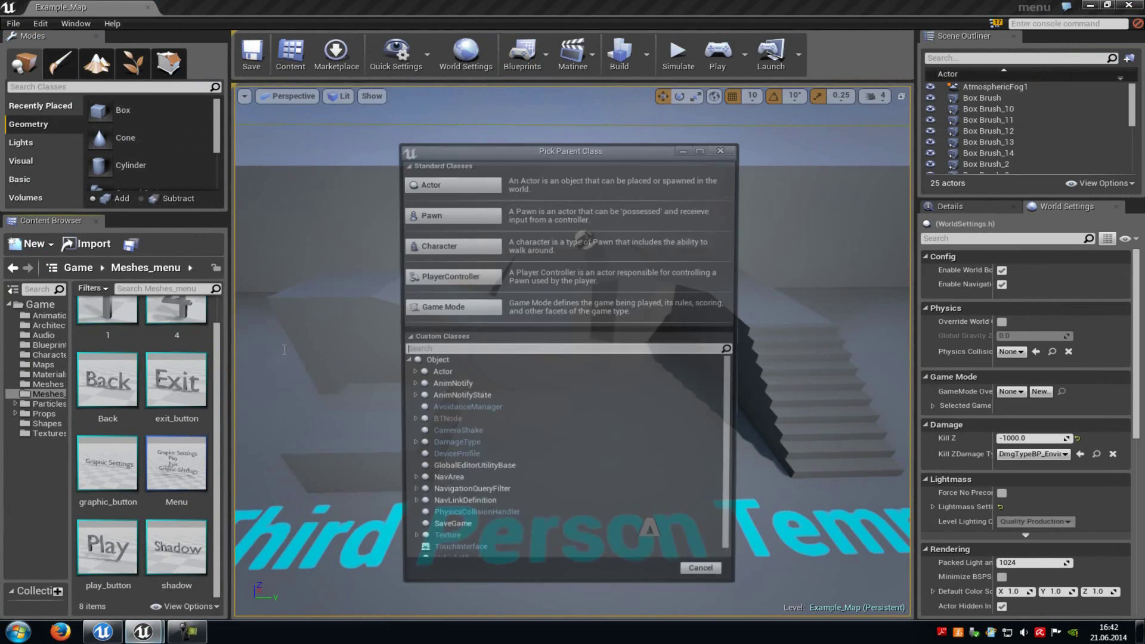
type("pawn")
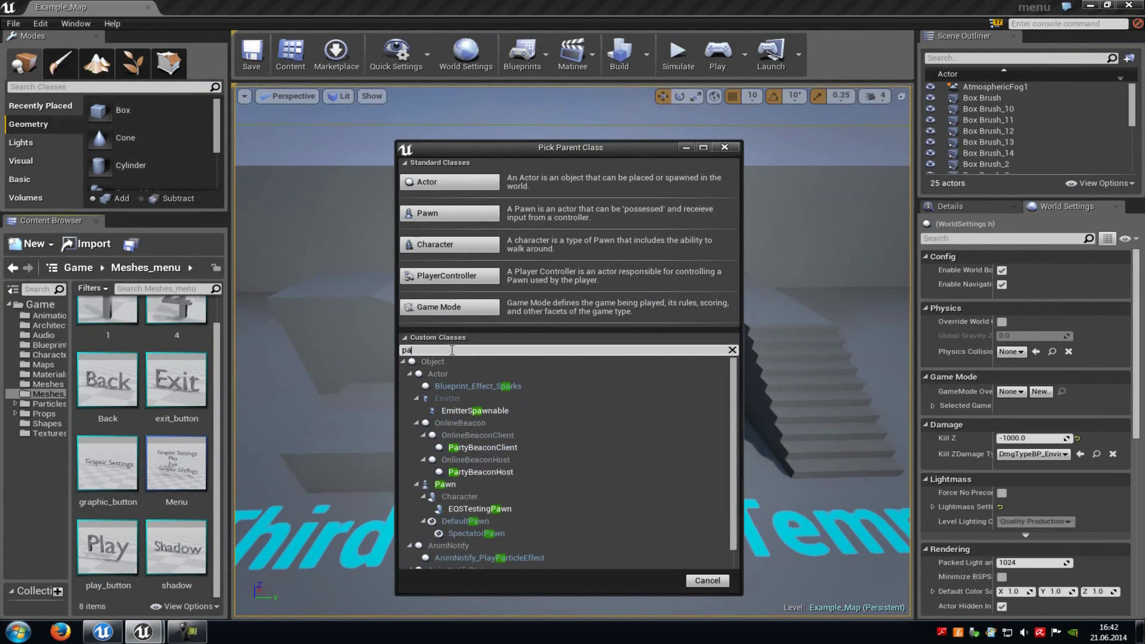
left_click(468, 415)
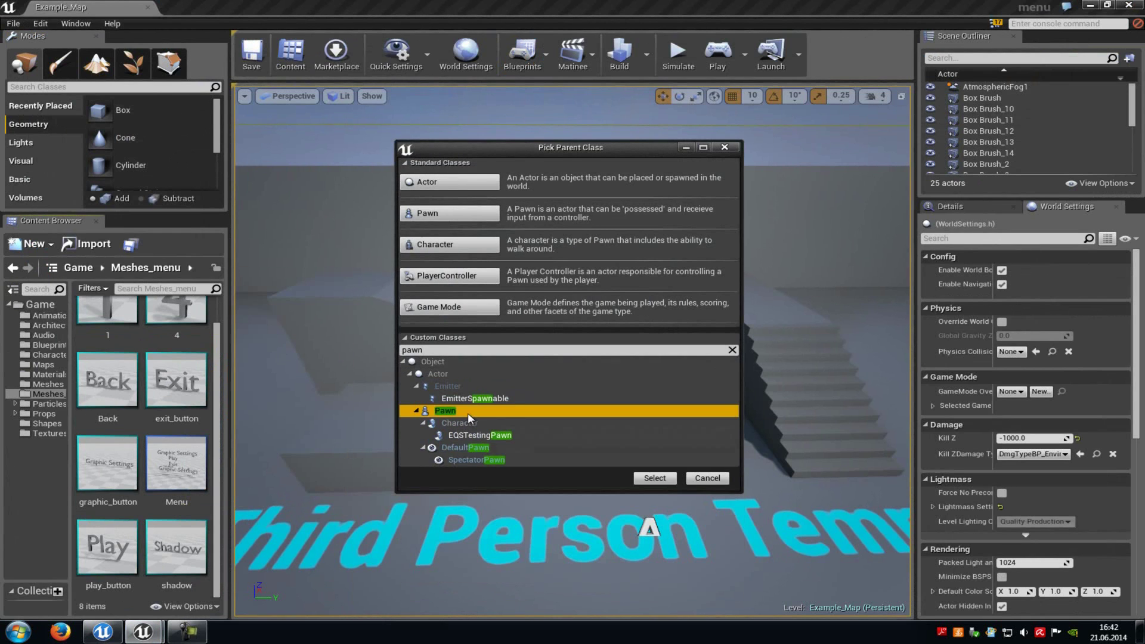
left_click(671, 481)
type("pawn")
key("Return")
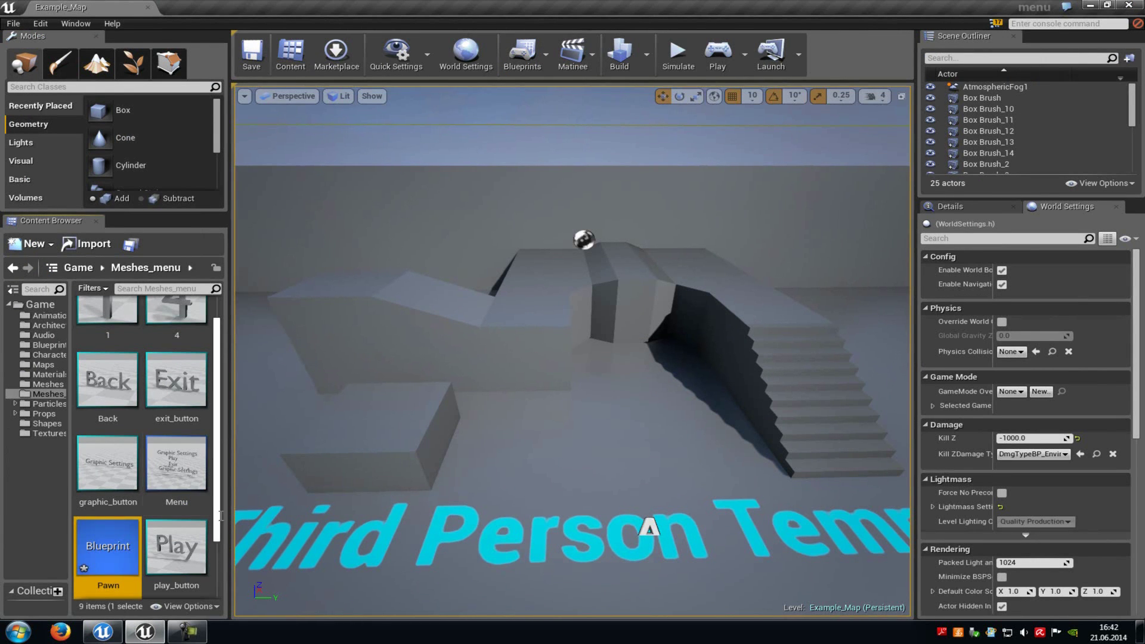
Create a PlayerController-based Blueprint named playercontrole
right_click(214, 564)
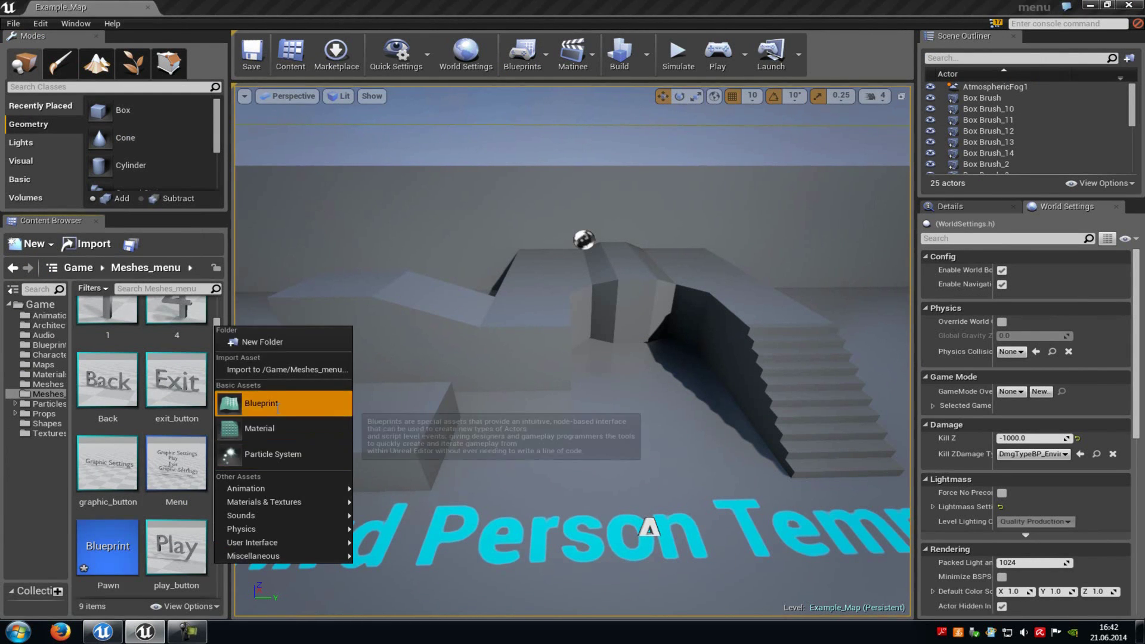
left_click(261, 403)
type("player")
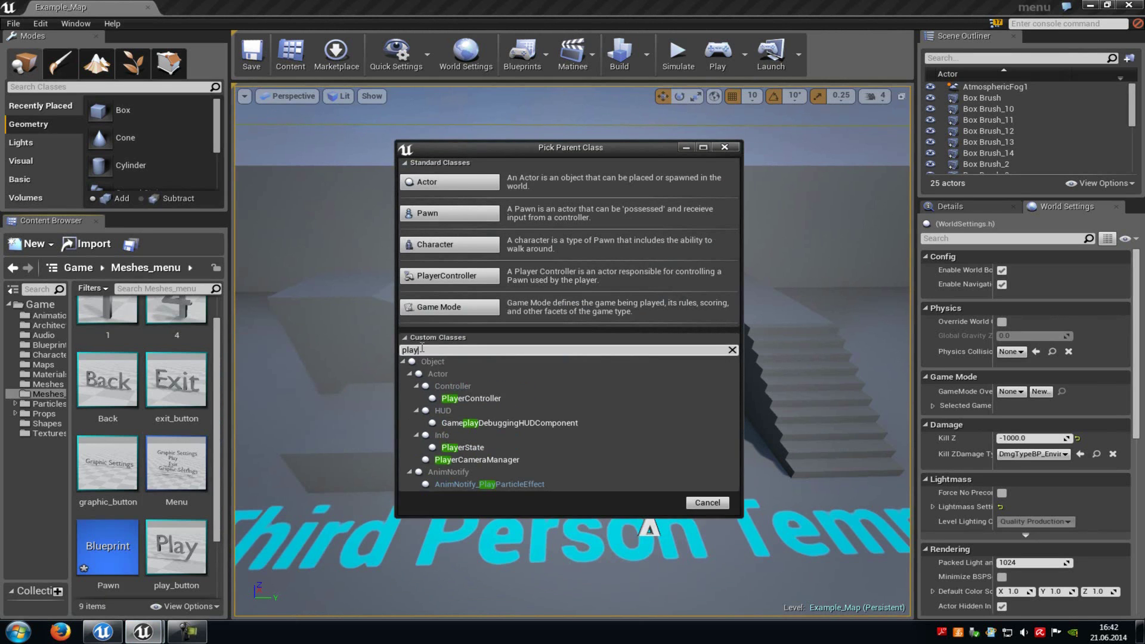
left_click(472, 399)
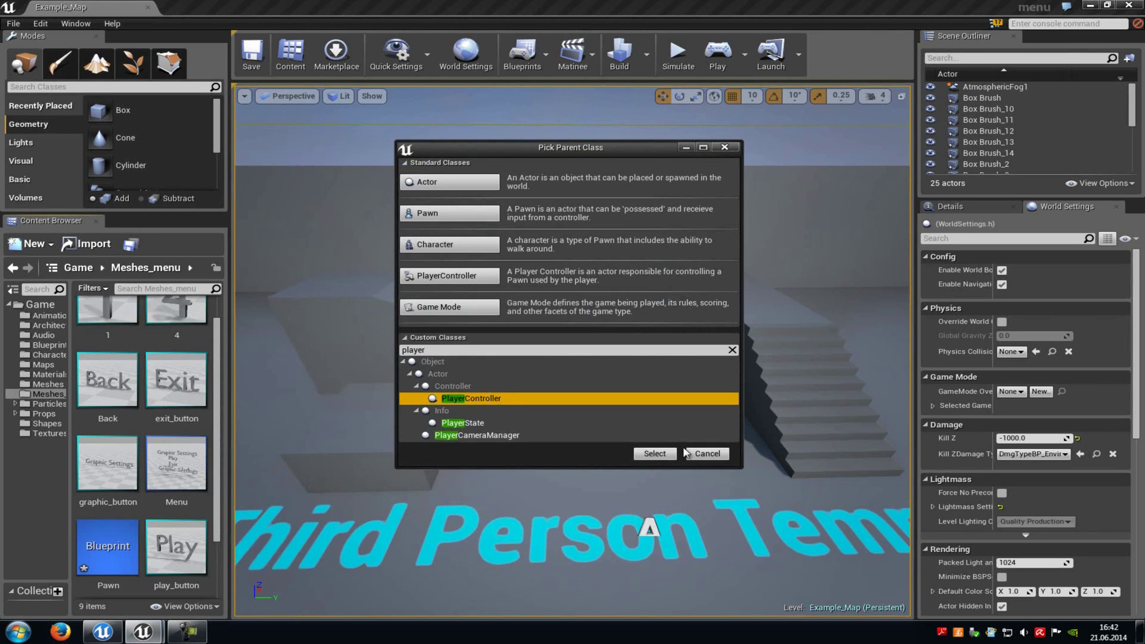
left_click(653, 453)
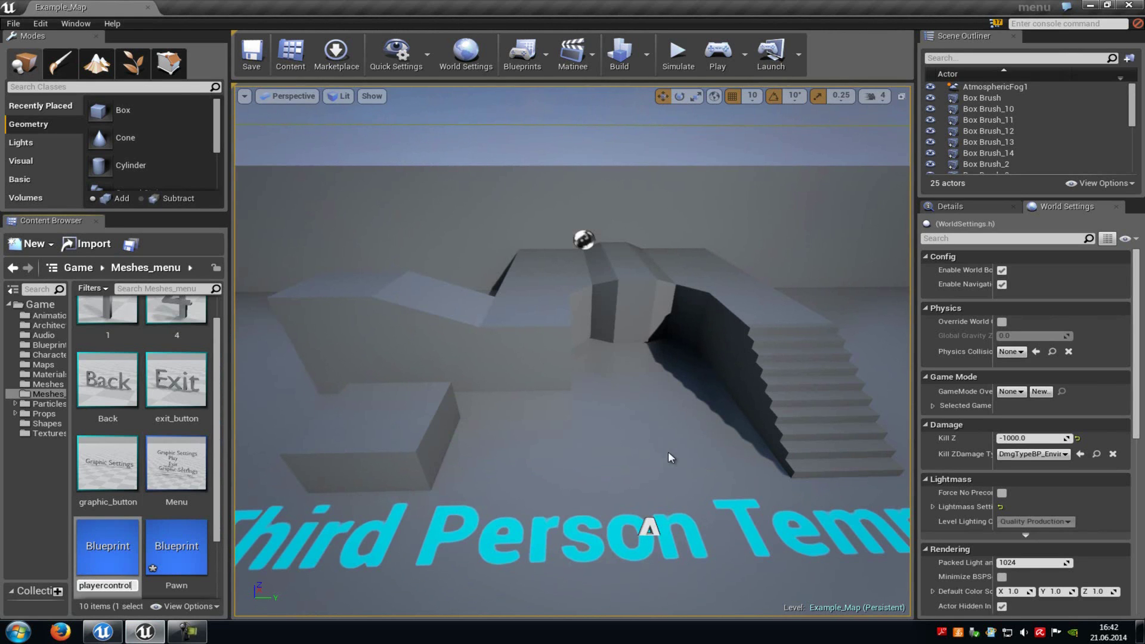
key("Return")
In playercontrole's defaults, enable Show Mouse Cursor and Click, Touch, Mouse Over, Touch Over events, then compile
double_click(87, 550)
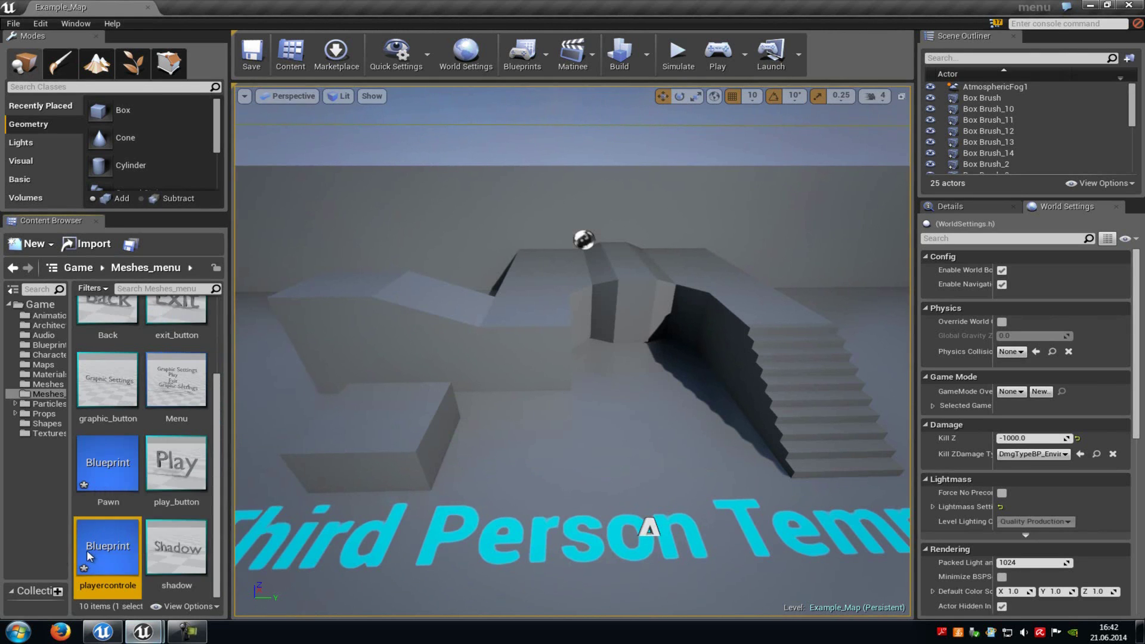
left_click(911, 55)
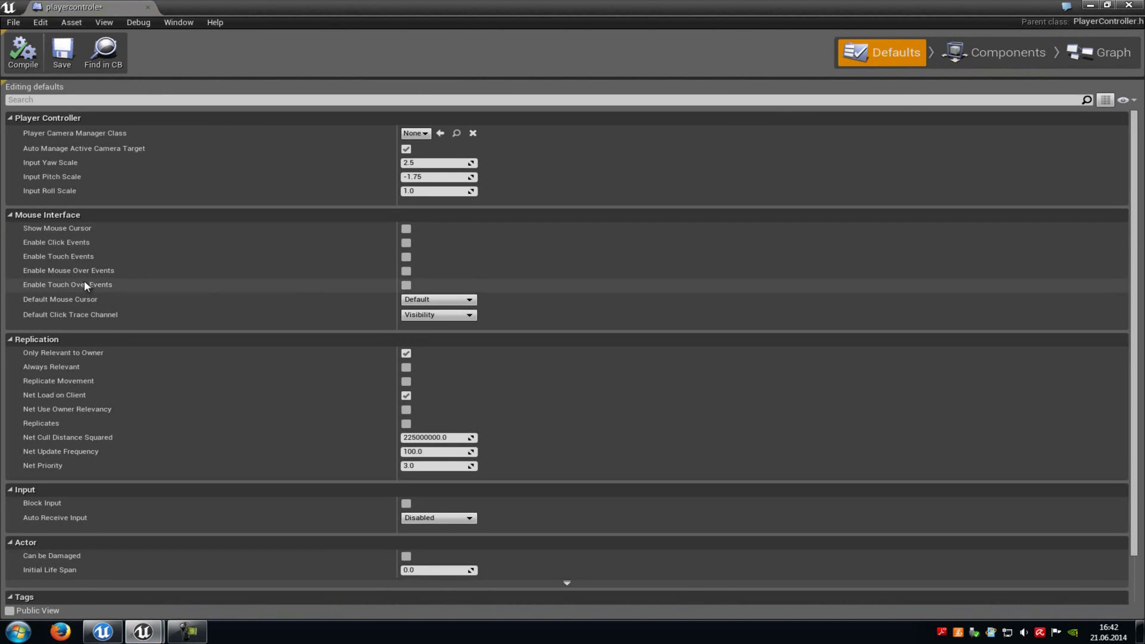
left_click(405, 228)
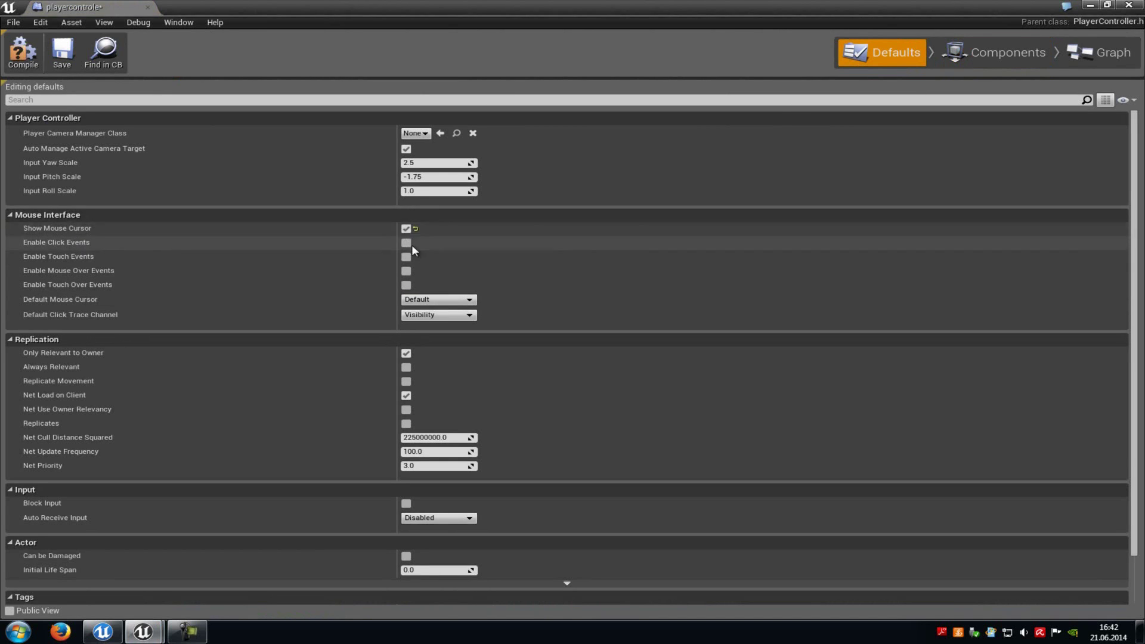
left_click(407, 243)
left_click(407, 258)
left_click(408, 272)
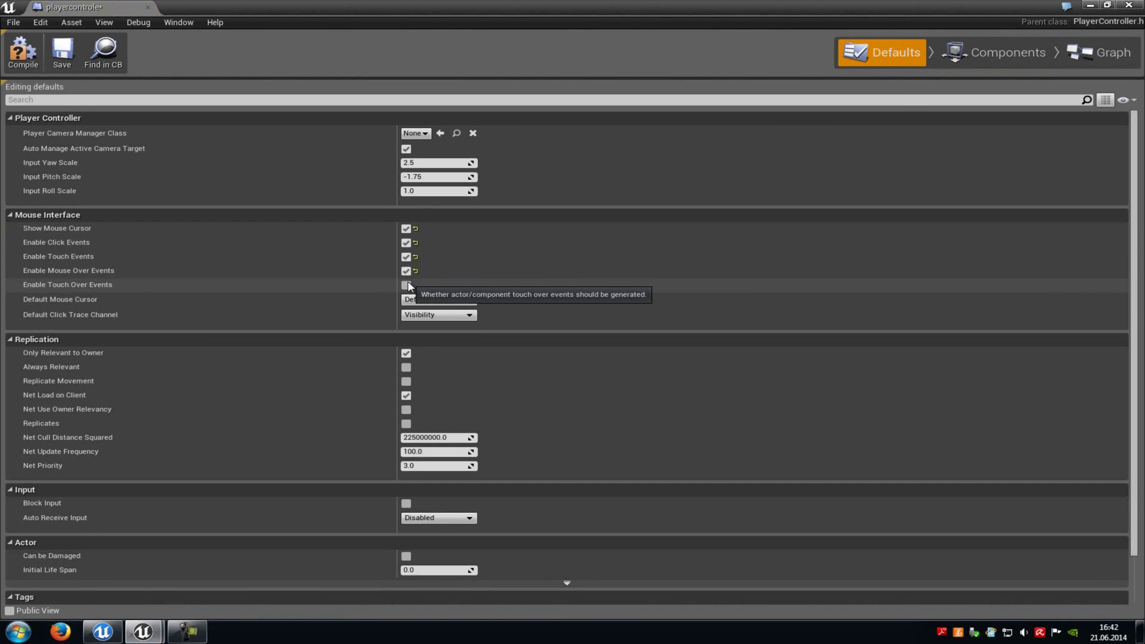
left_click(407, 286)
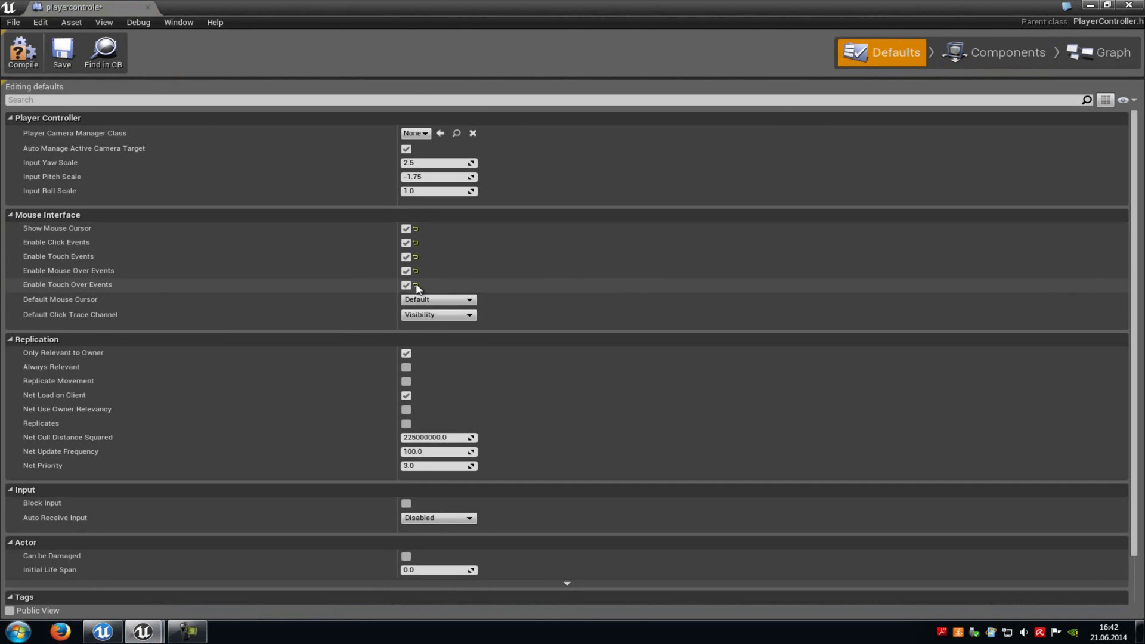
left_click(21, 49)
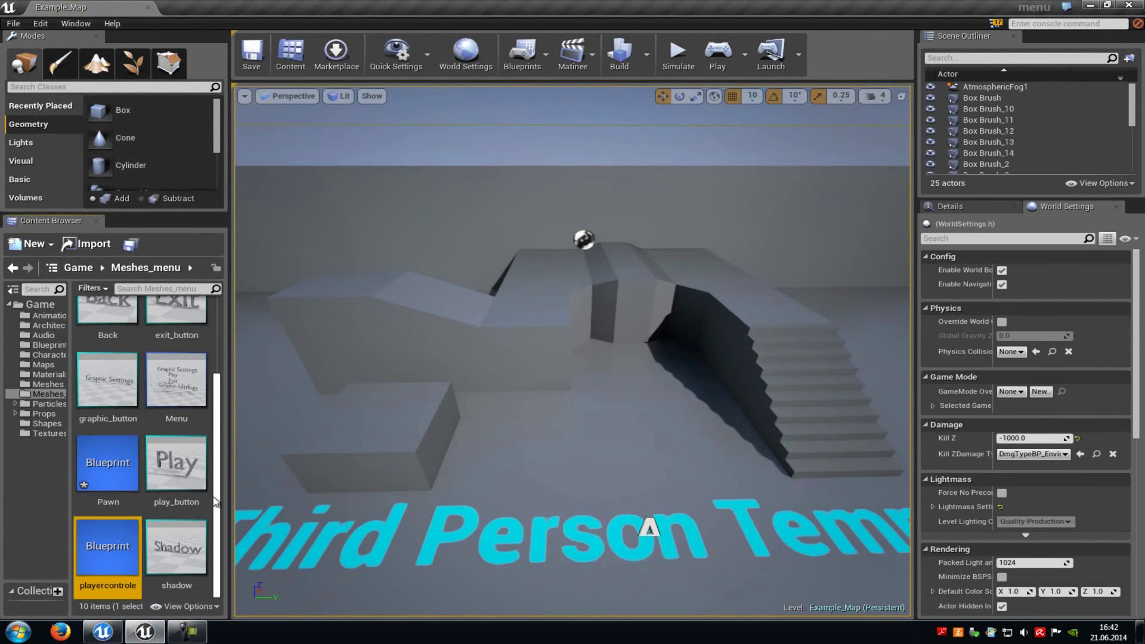
Create a GameMode-based Blueprint named Game
right_click(216, 501)
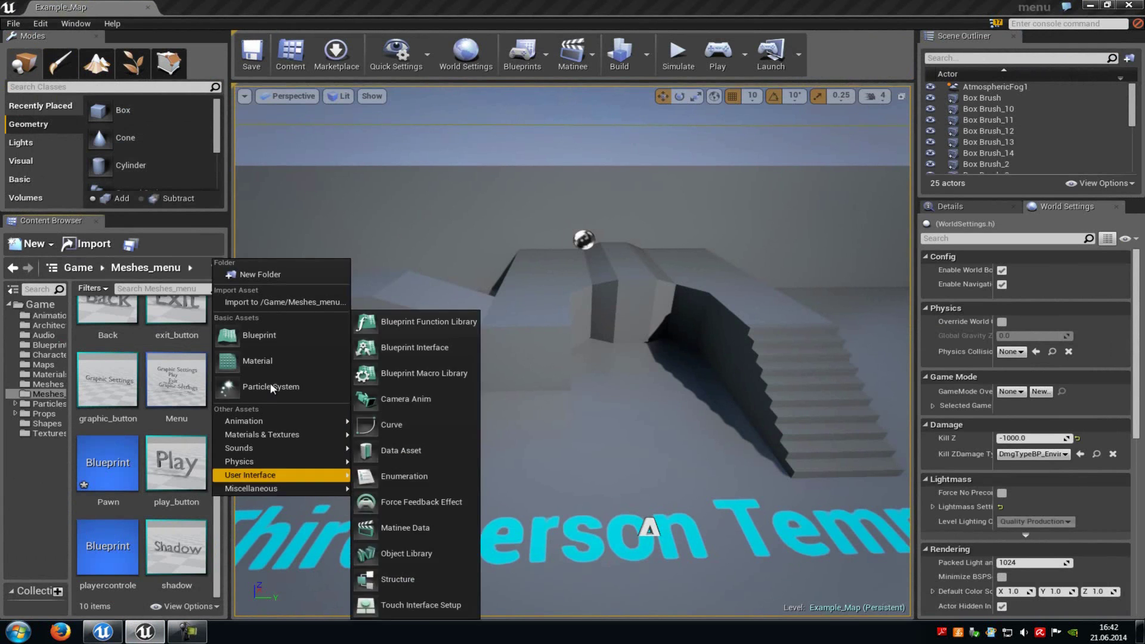
left_click(289, 338)
type("game")
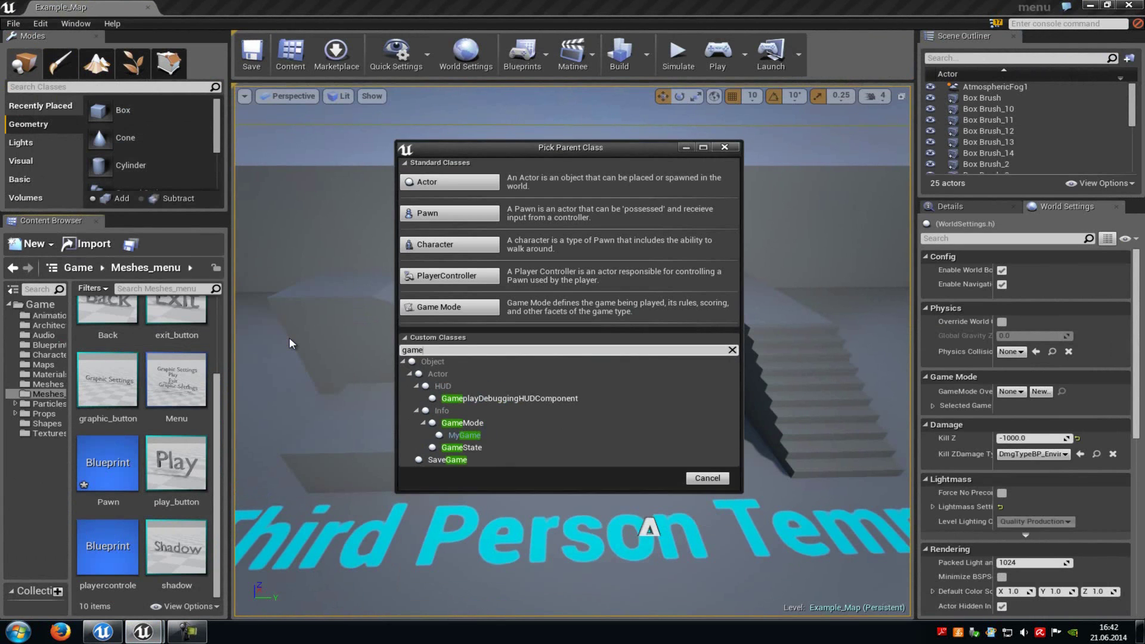
left_click(472, 423)
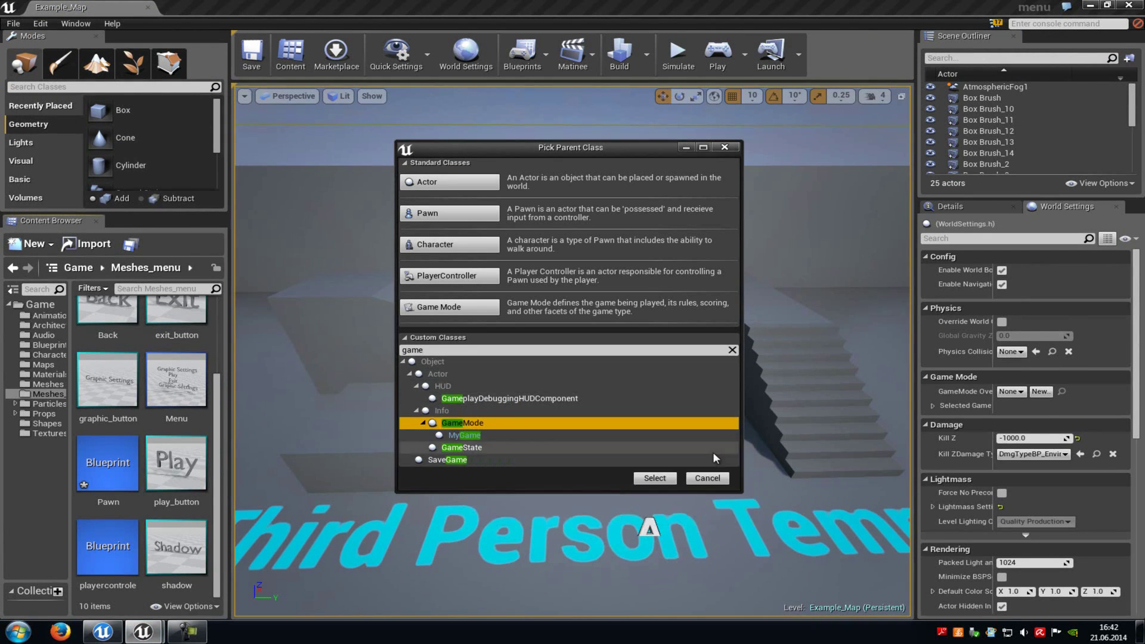
left_click(655, 478)
type("Game")
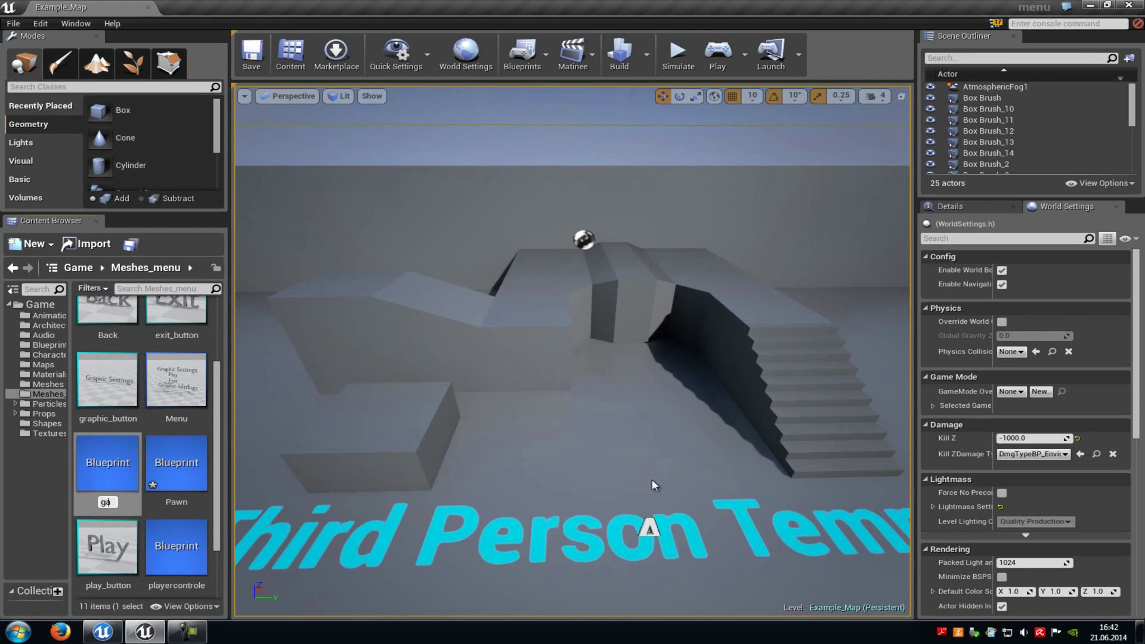
key("Return")
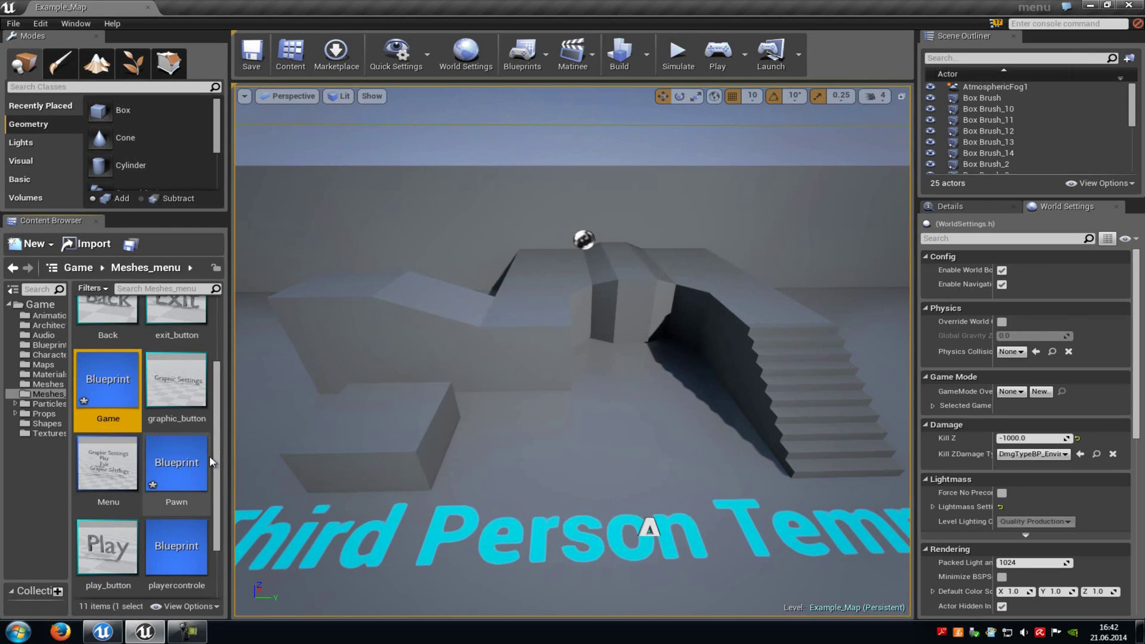
Create a HUD-based Blueprint named HUD
right_click(213, 457)
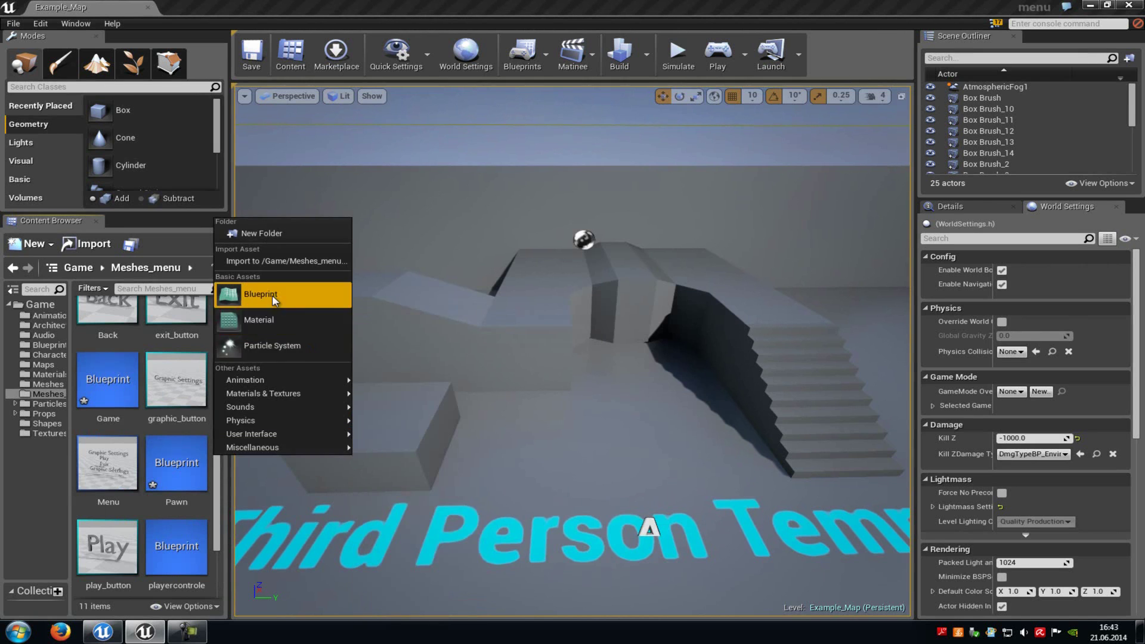
left_click(273, 295)
type("hud")
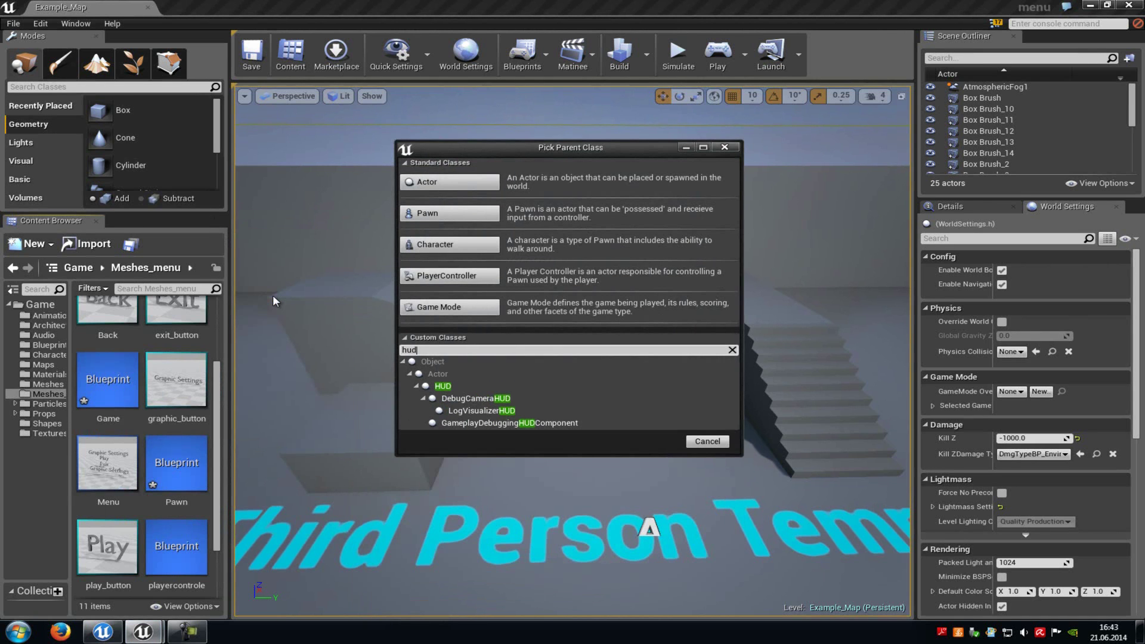
left_click(443, 387)
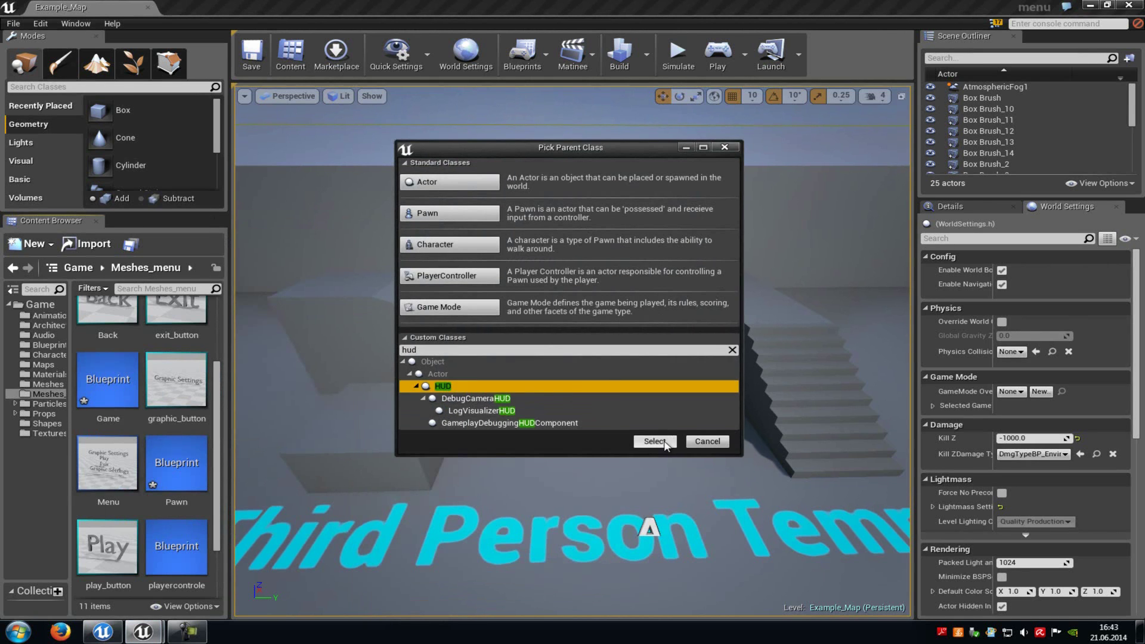
left_click(666, 441)
type("HUD")
key("Return")
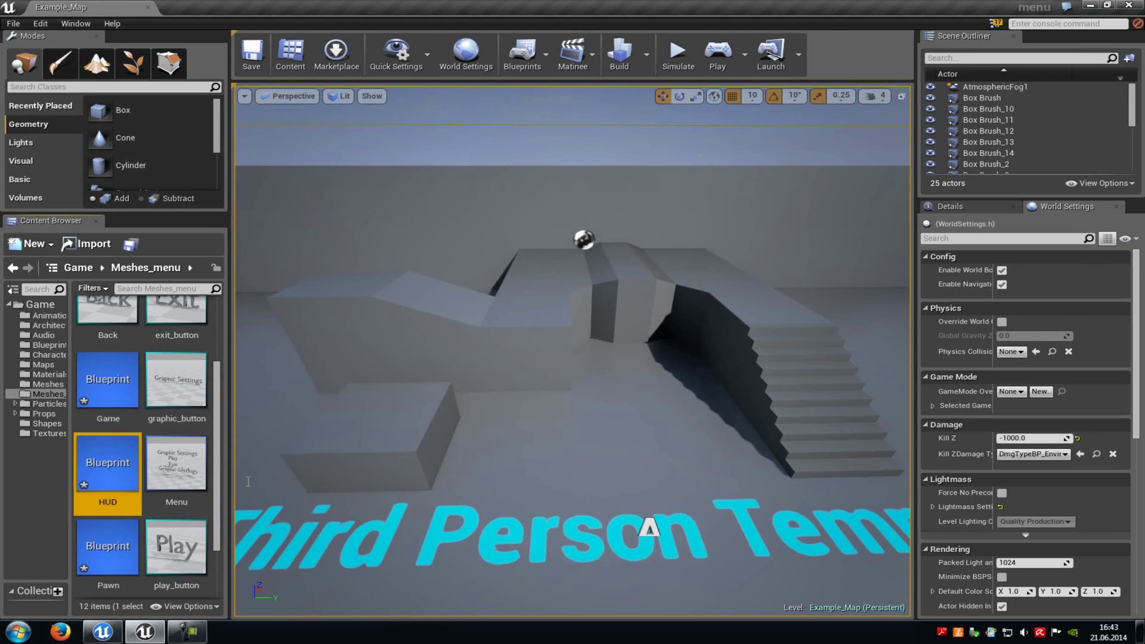
Turn on Suppress Native HUD in the HUD Blueprint's defaults, save it and close the editor
double_click(116, 466)
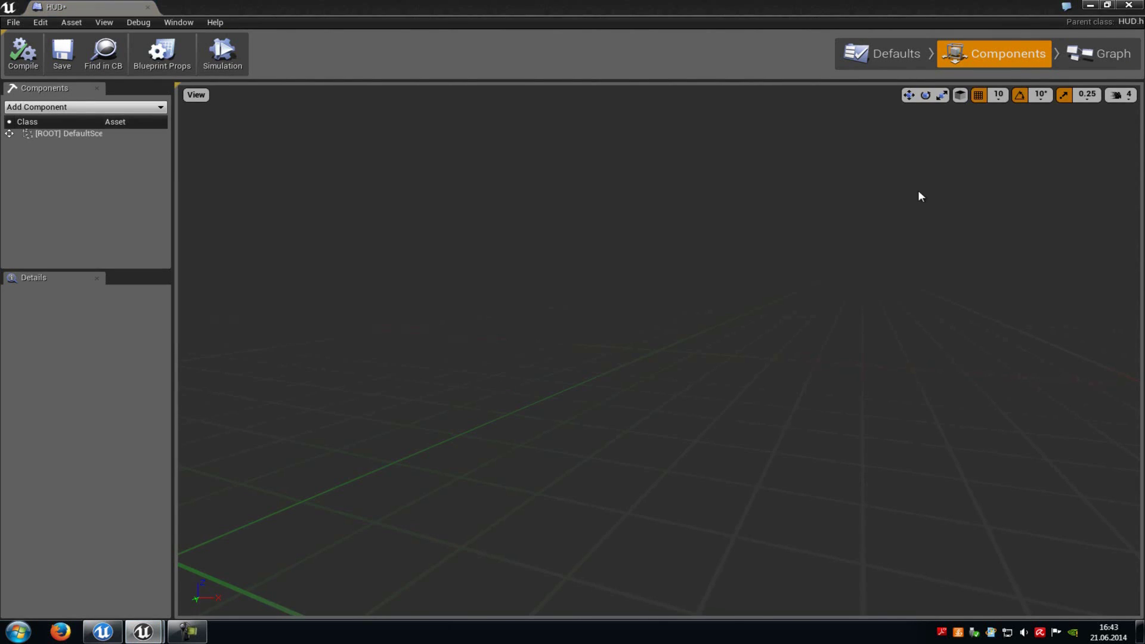
left_click(898, 57)
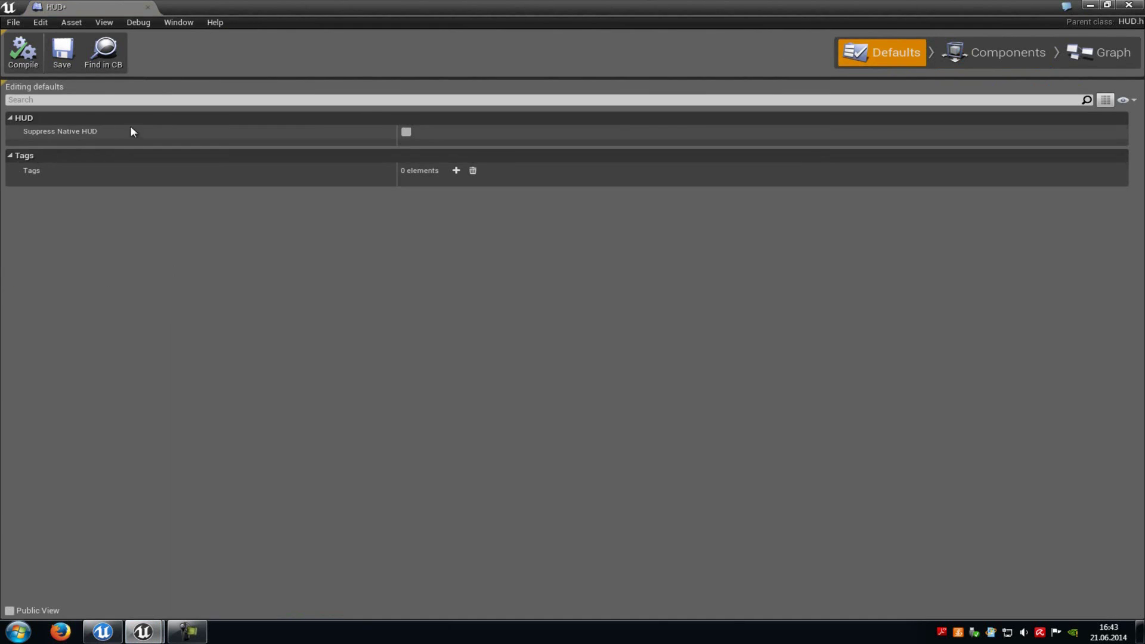
left_click(407, 133)
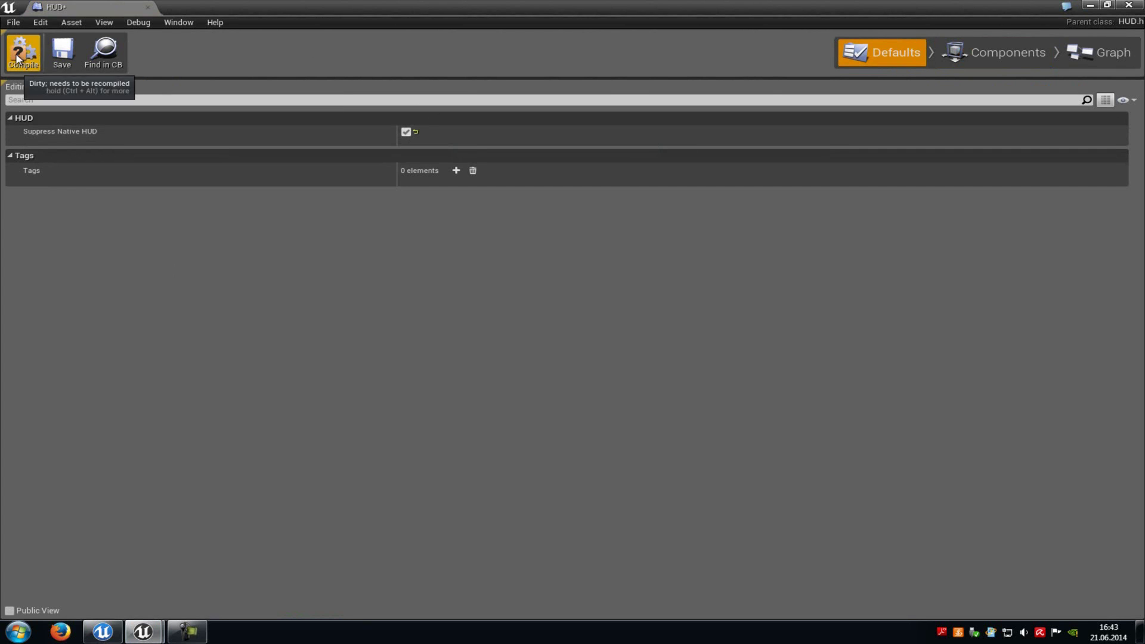
left_click(63, 53)
left_click(1129, 4)
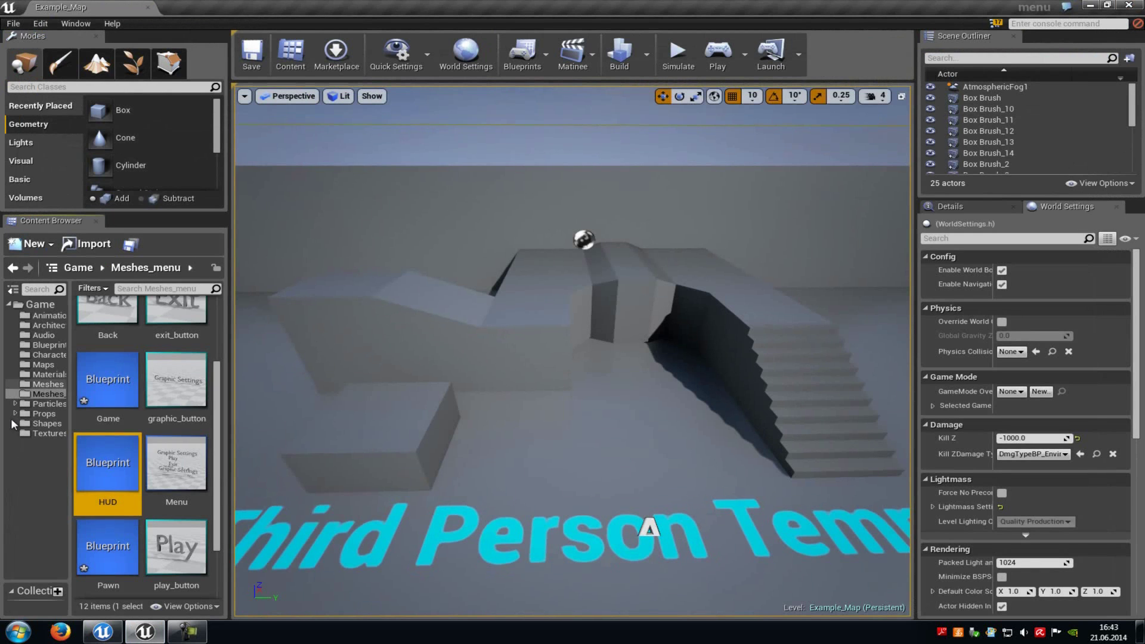
Set Game's Default Pawn Class to Pawn, HUD Class to HUD, Player Controller to playercontrole, then compile and save
double_click(131, 378)
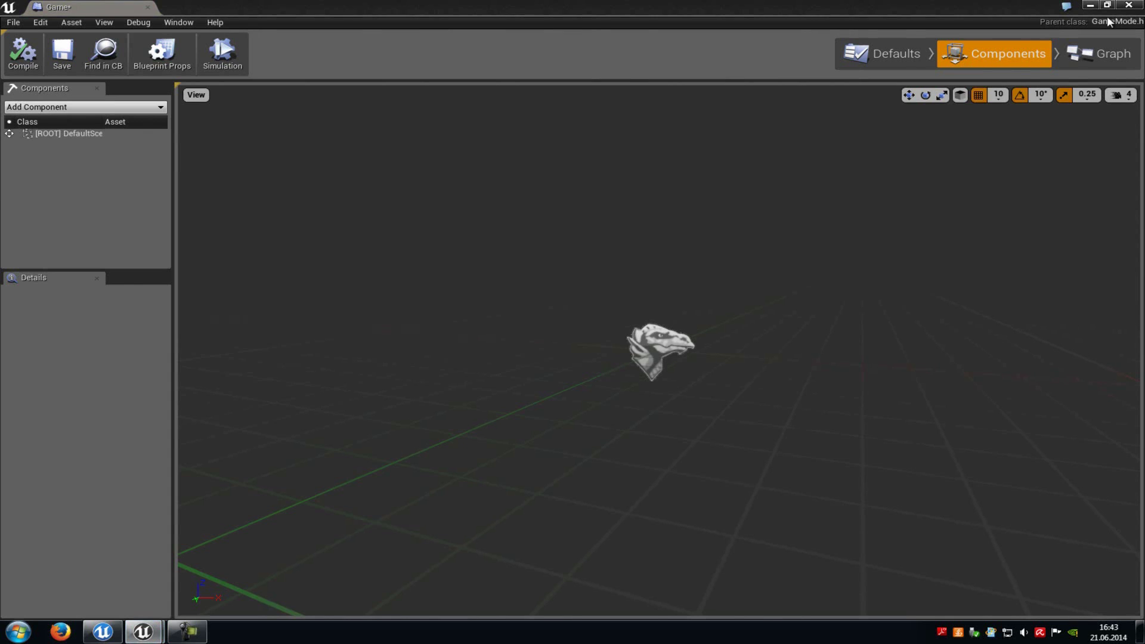
left_click(898, 52)
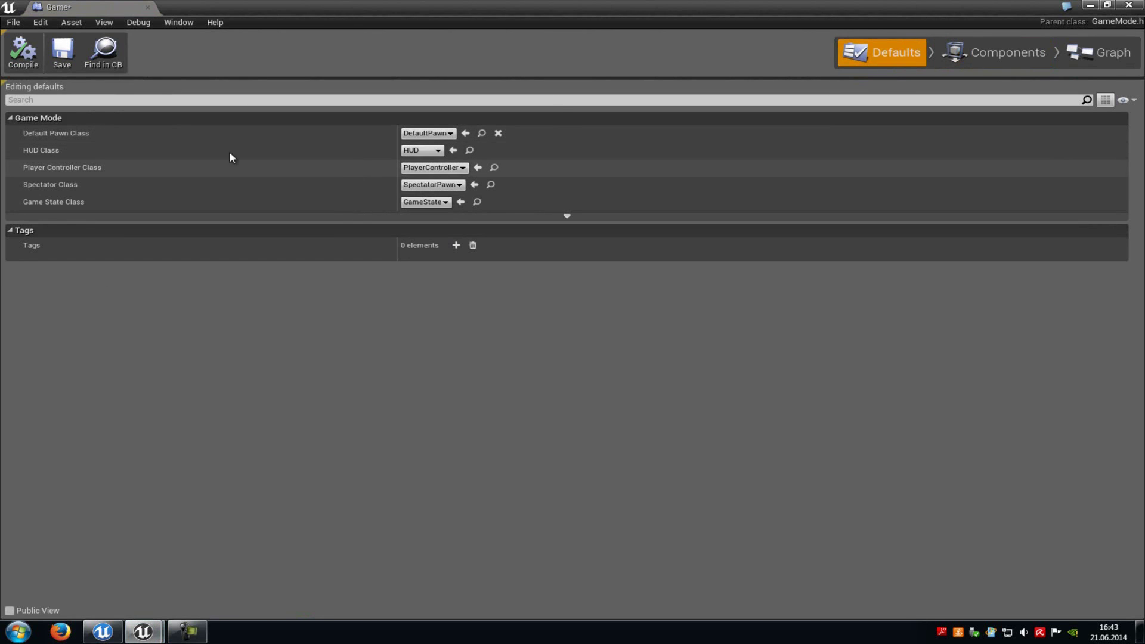
left_click(428, 133)
left_click(429, 164)
left_click(444, 134)
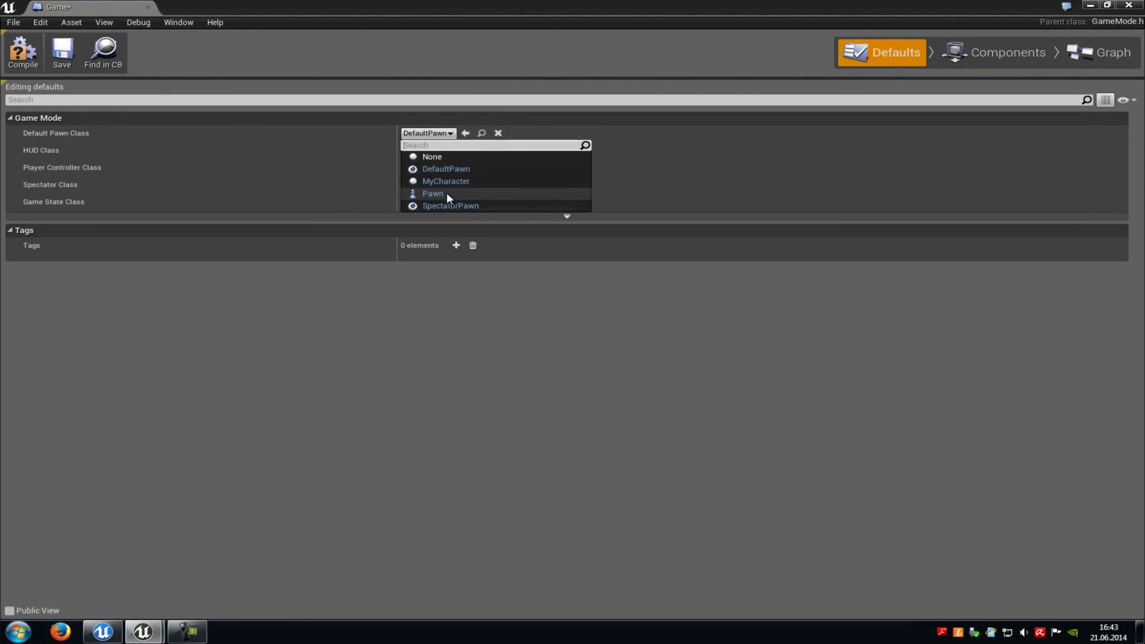
left_click(446, 192)
left_click(431, 151)
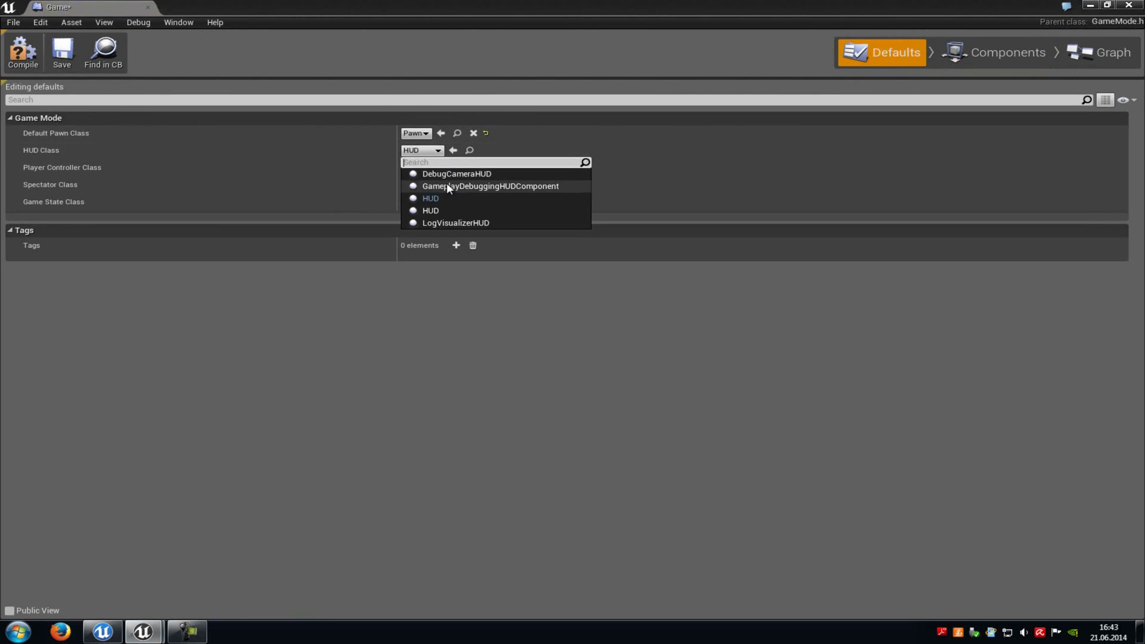
left_click(443, 199)
left_click(434, 168)
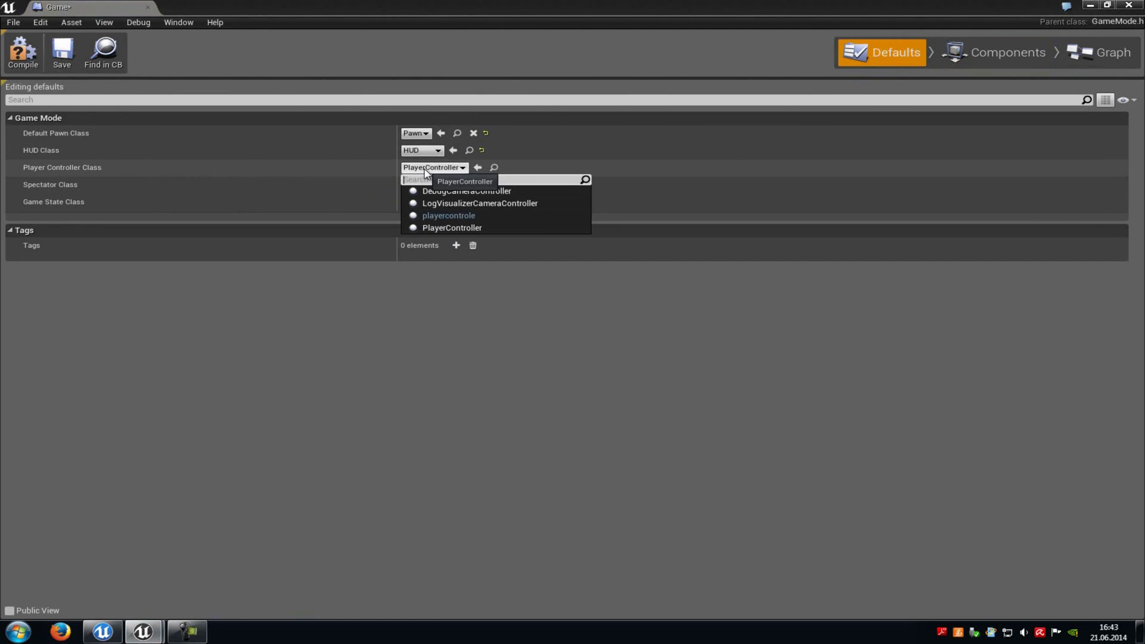
left_click(459, 216)
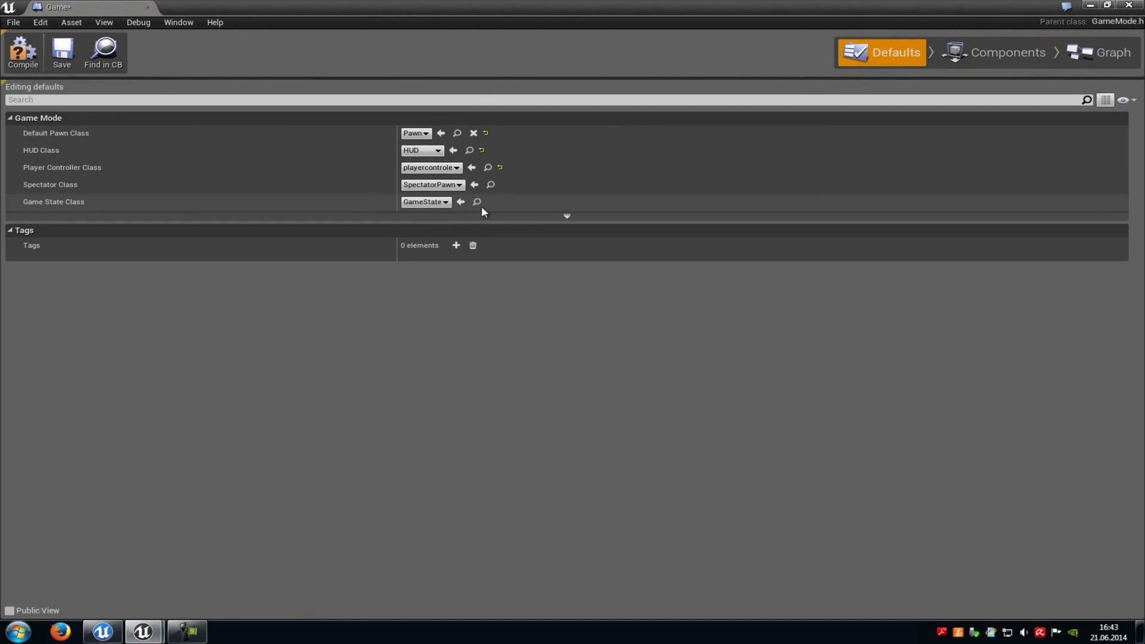
left_click(13, 55)
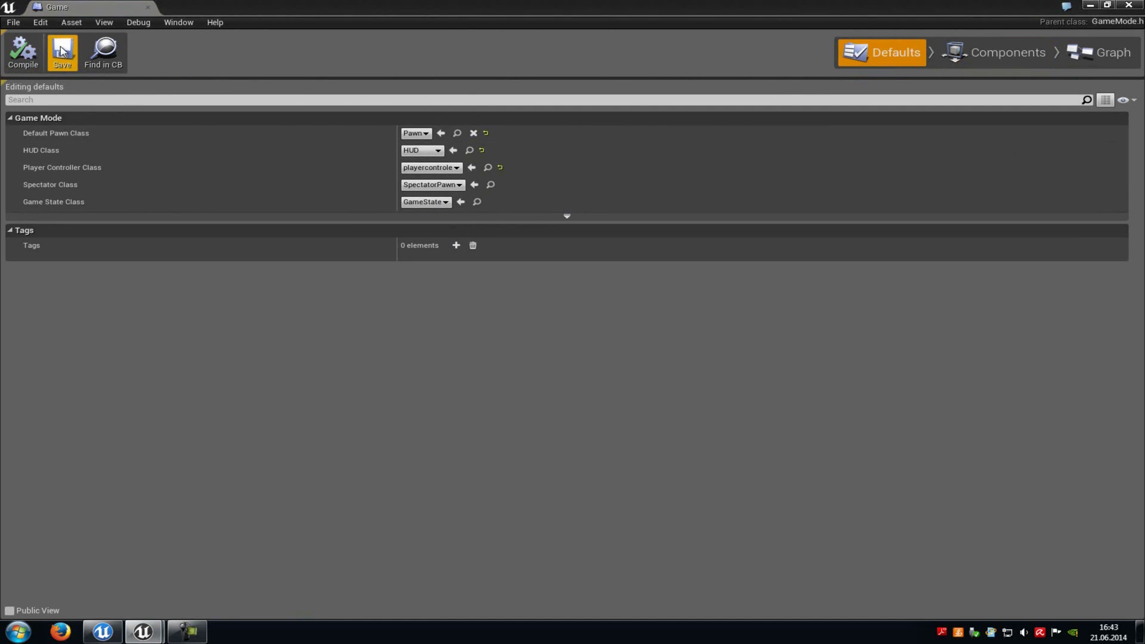
left_click(1129, 5)
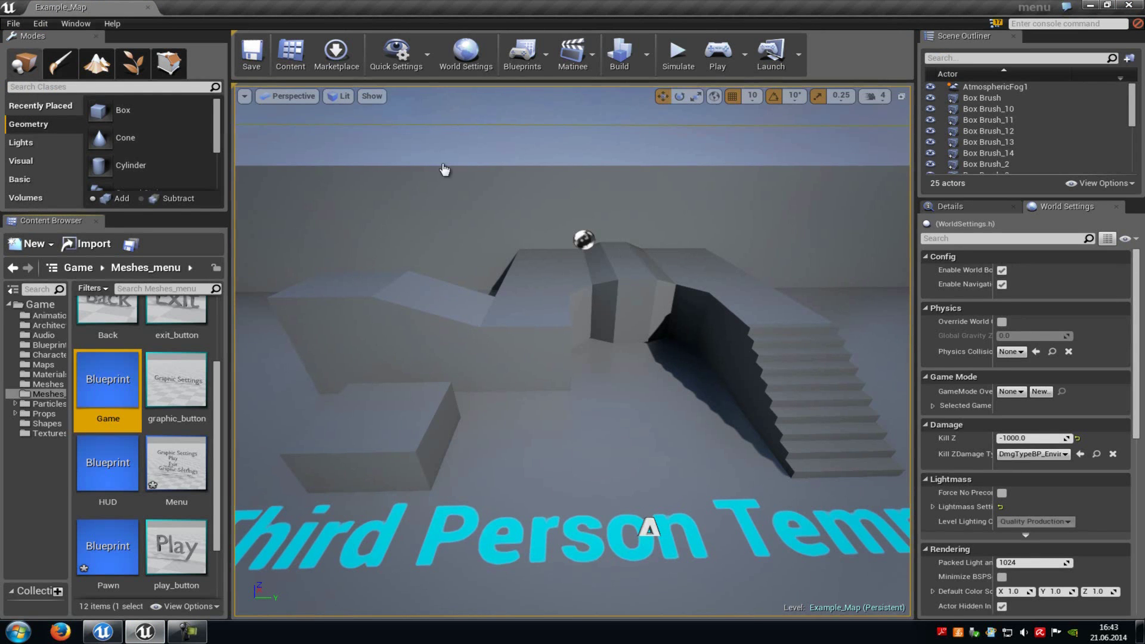
Create a new level from the Default template and place the Menu Blueprint in it
left_click(13, 23)
left_click(36, 46)
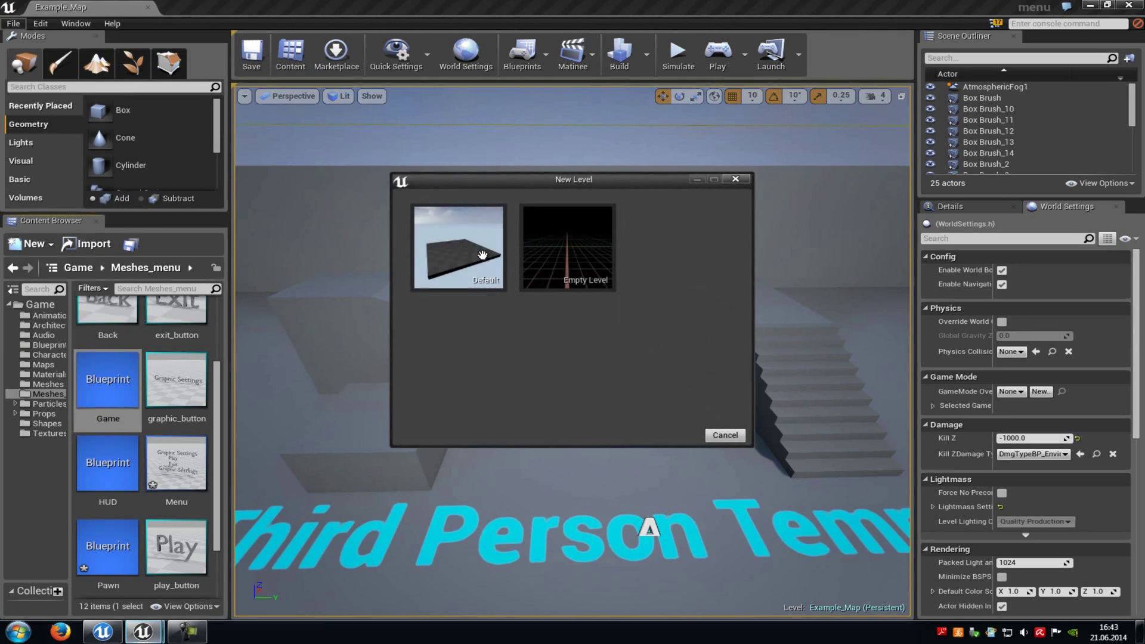
left_click(478, 249)
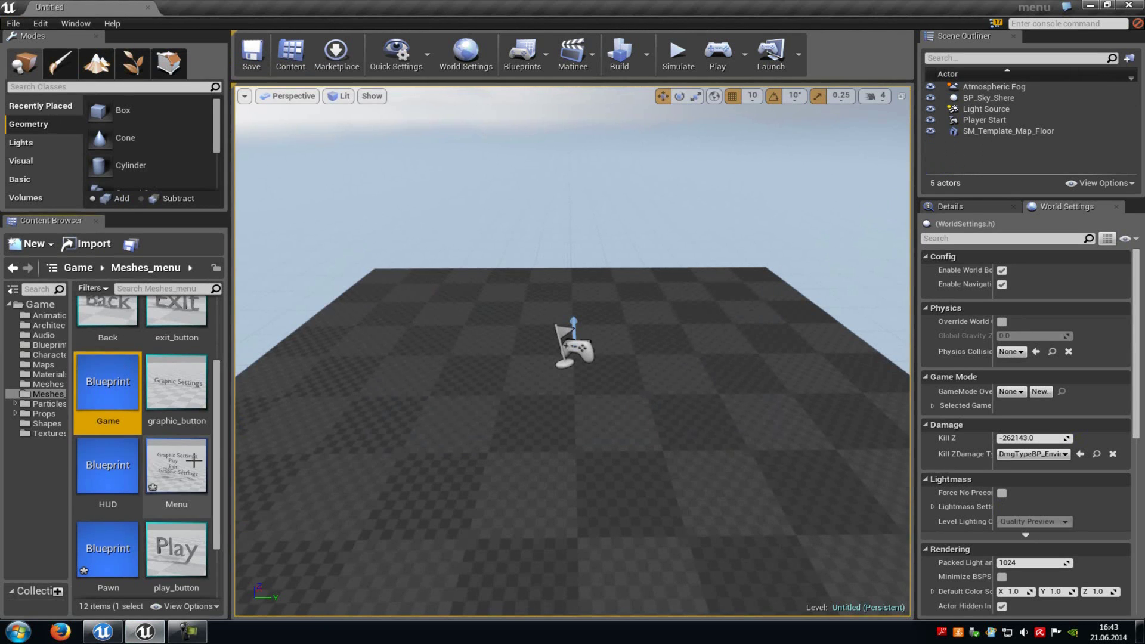
left_click(179, 476)
left_click_drag(179, 475, 358, 528)
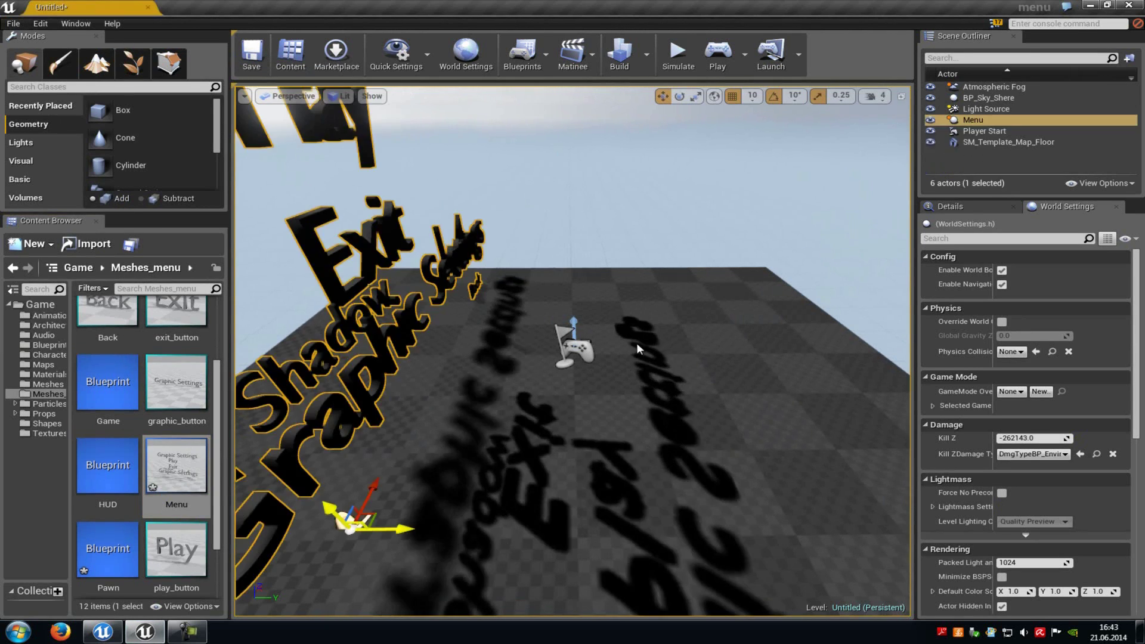
Add a Sky Light, build lighting, and set the level's GameMode Override to Game
scroll(685, 354, "down", 5)
left_click(20, 143)
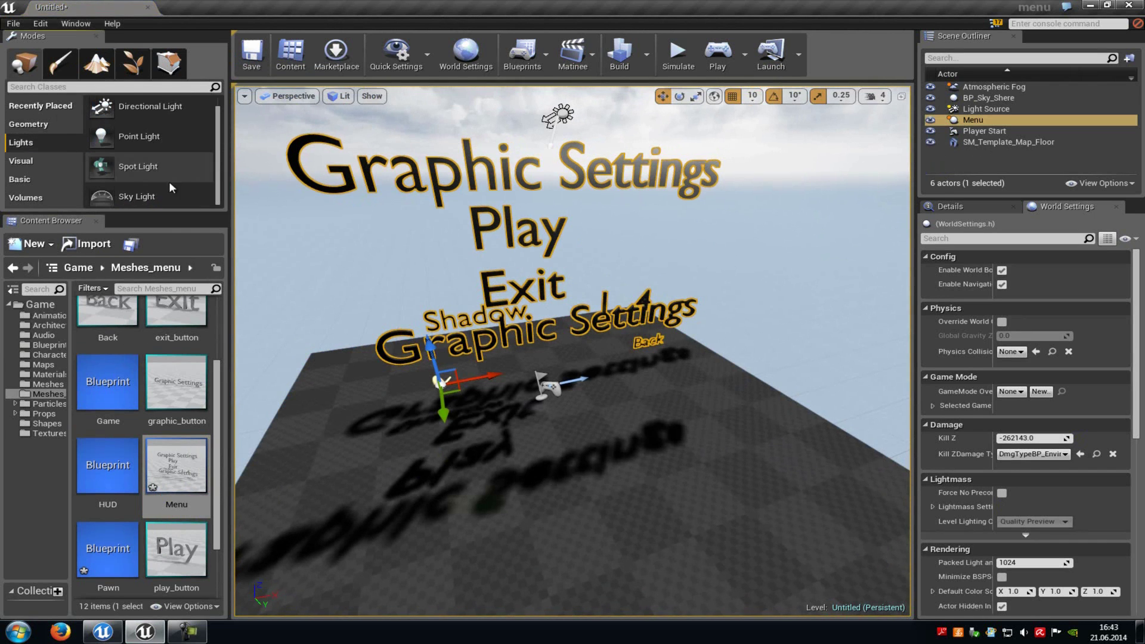
left_click_drag(101, 191, 636, 458)
left_click(620, 58)
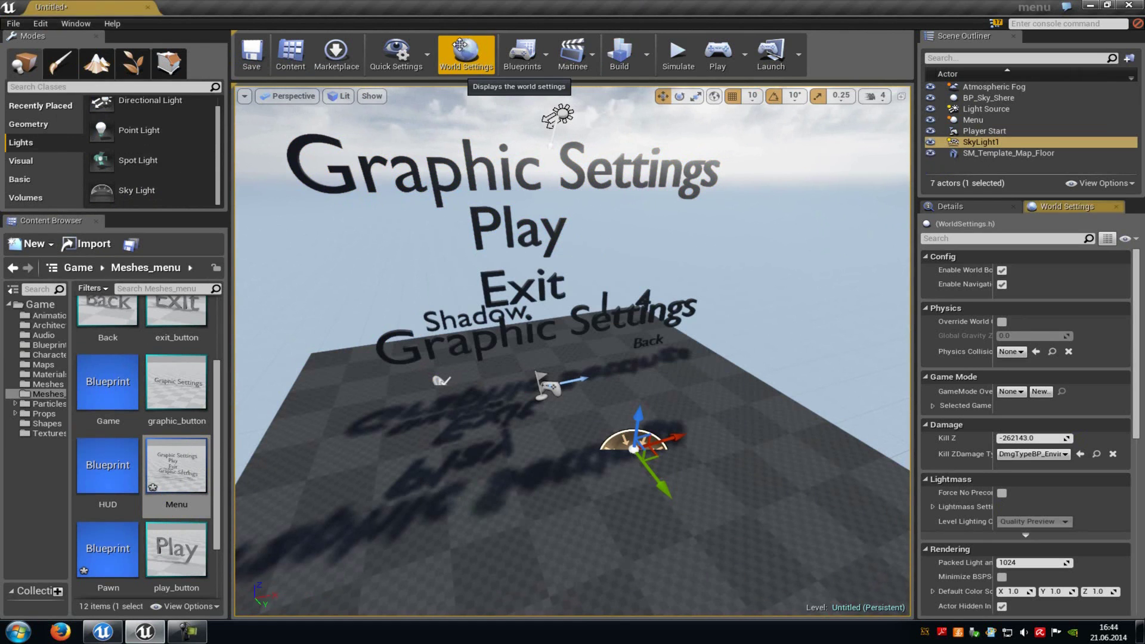
left_click(1012, 392)
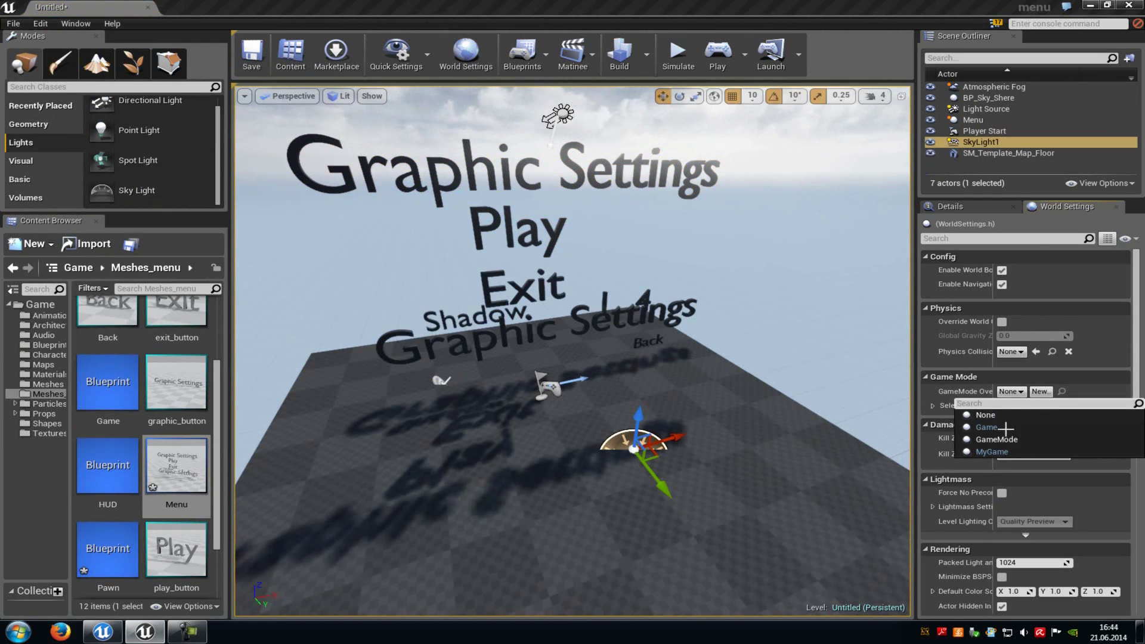
left_click(987, 428)
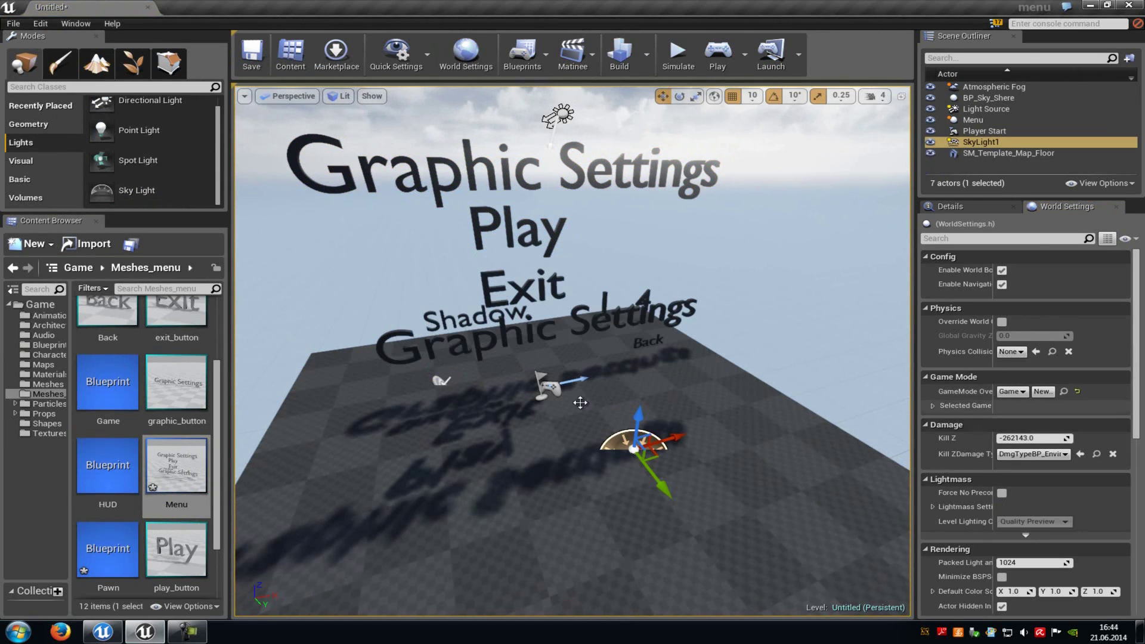
Rotate the Player Start -90 degrees to face the menu and move it back
left_click(548, 388)
key("e")
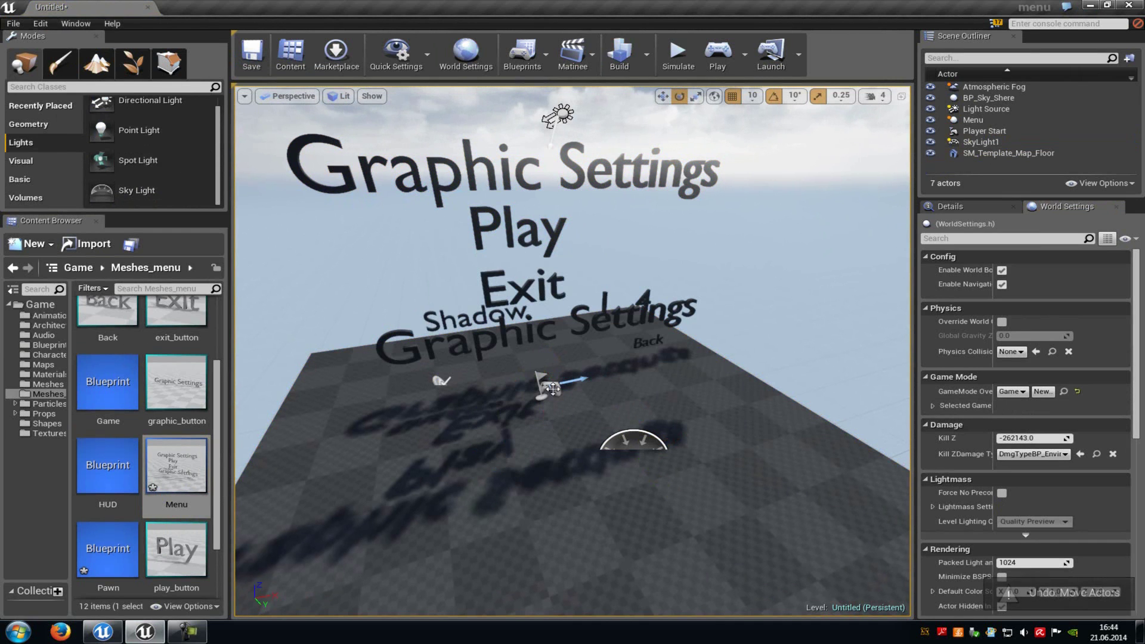
mouse_move(552, 389)
left_mouse_down()
mouse_move(714, 368)
mouse_move(1014, 398)
left_mouse_up()
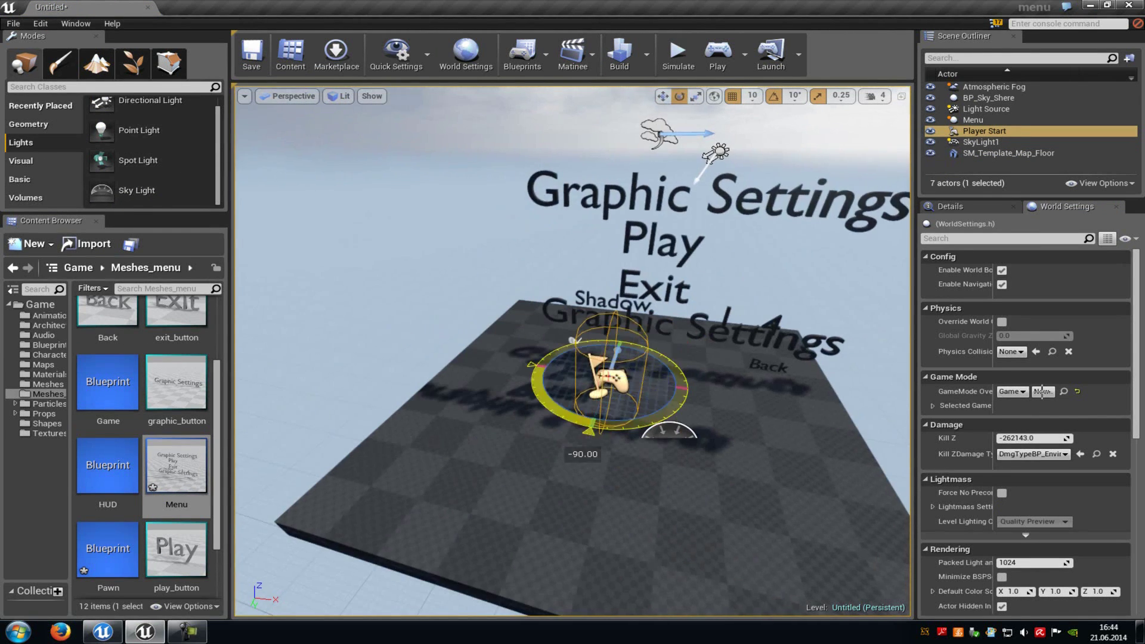
right_click_drag(336, 346, 336, 346)
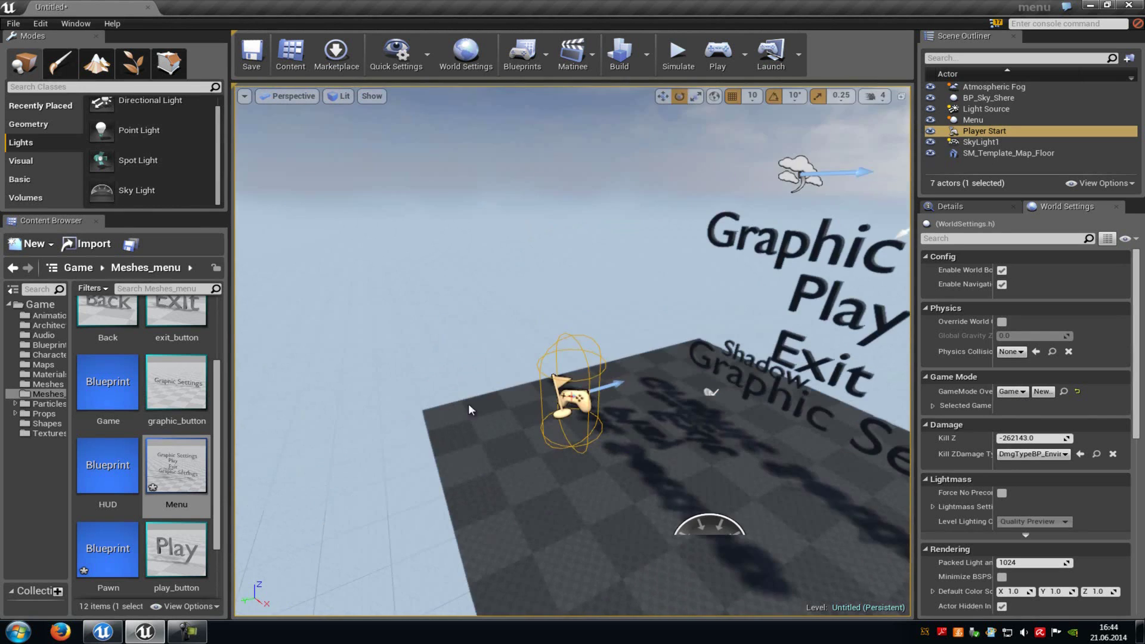
key("w")
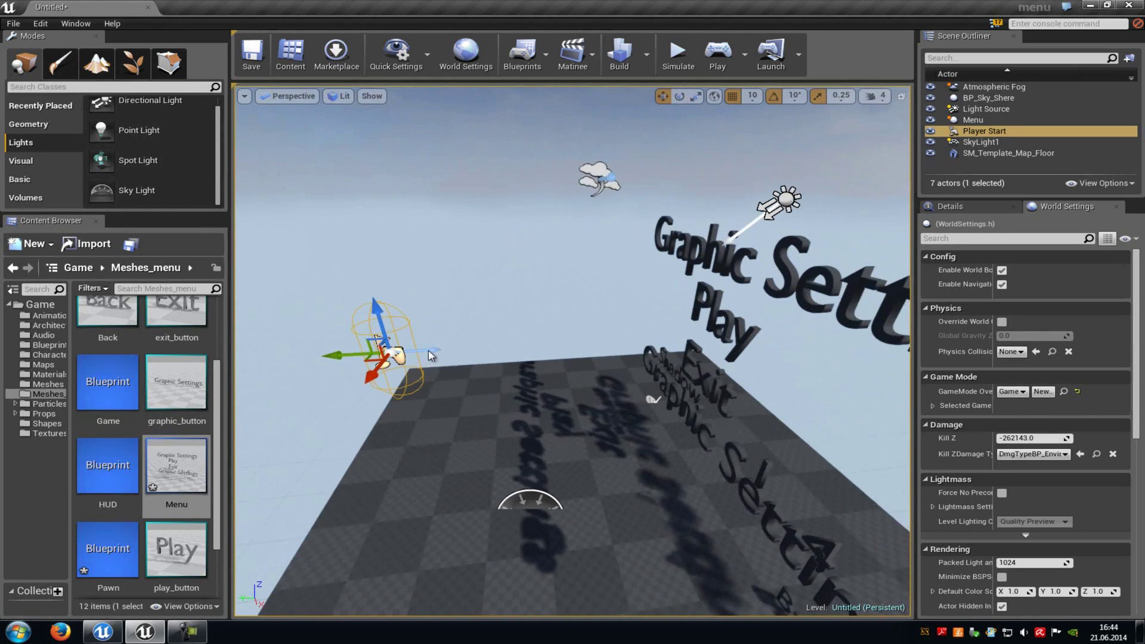
left_click_drag(349, 358, 331, 368)
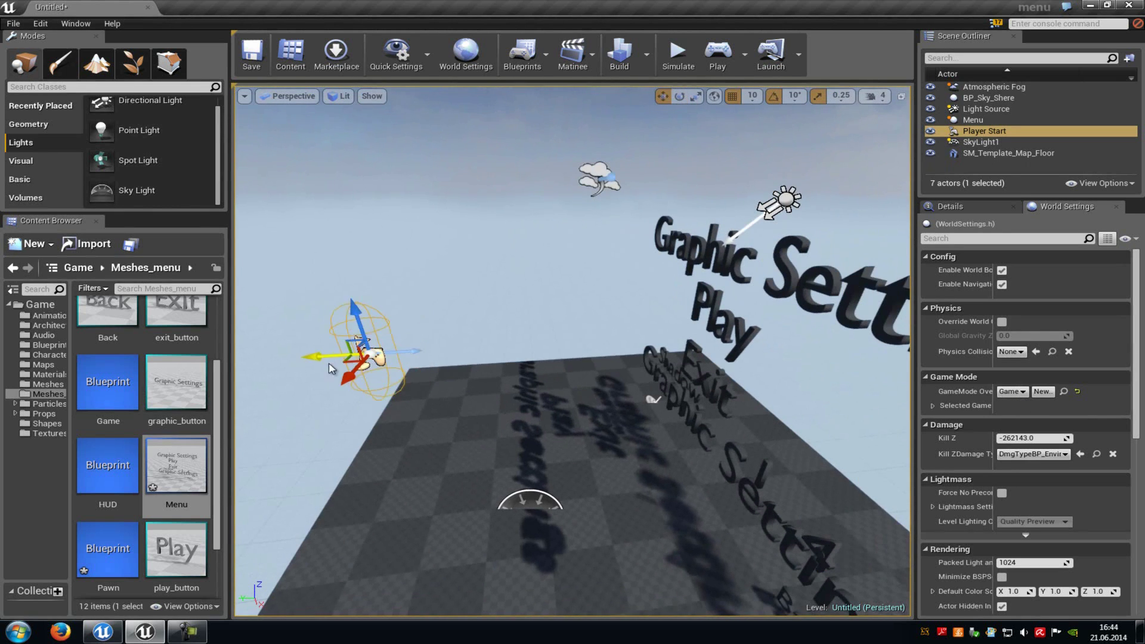
left_click(719, 50)
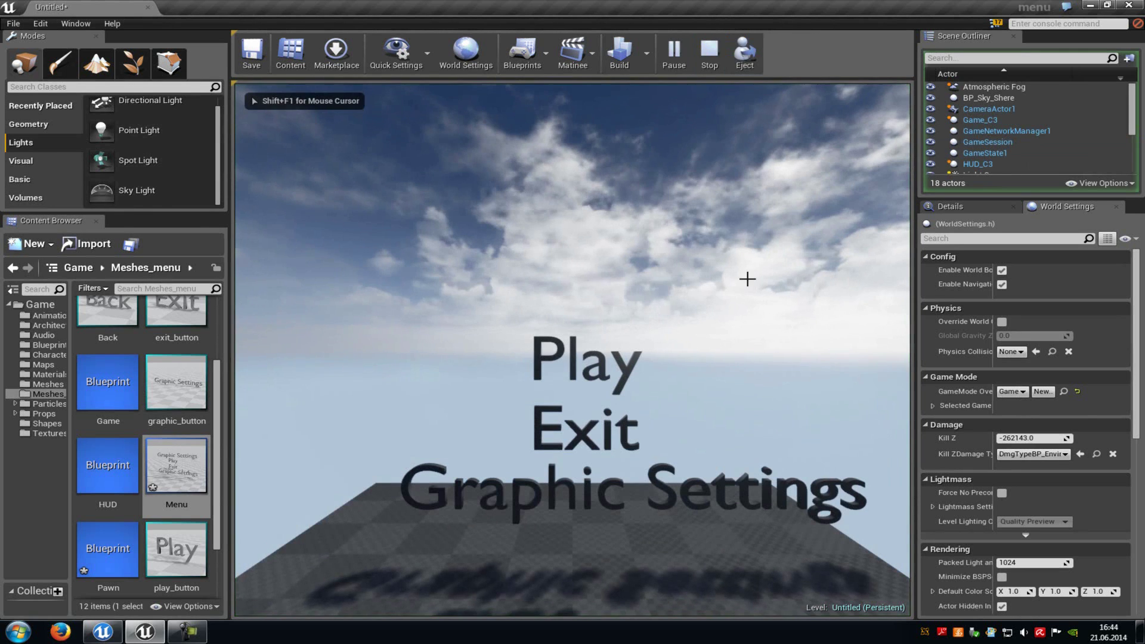
key("shift+F1")
left_click(591, 441)
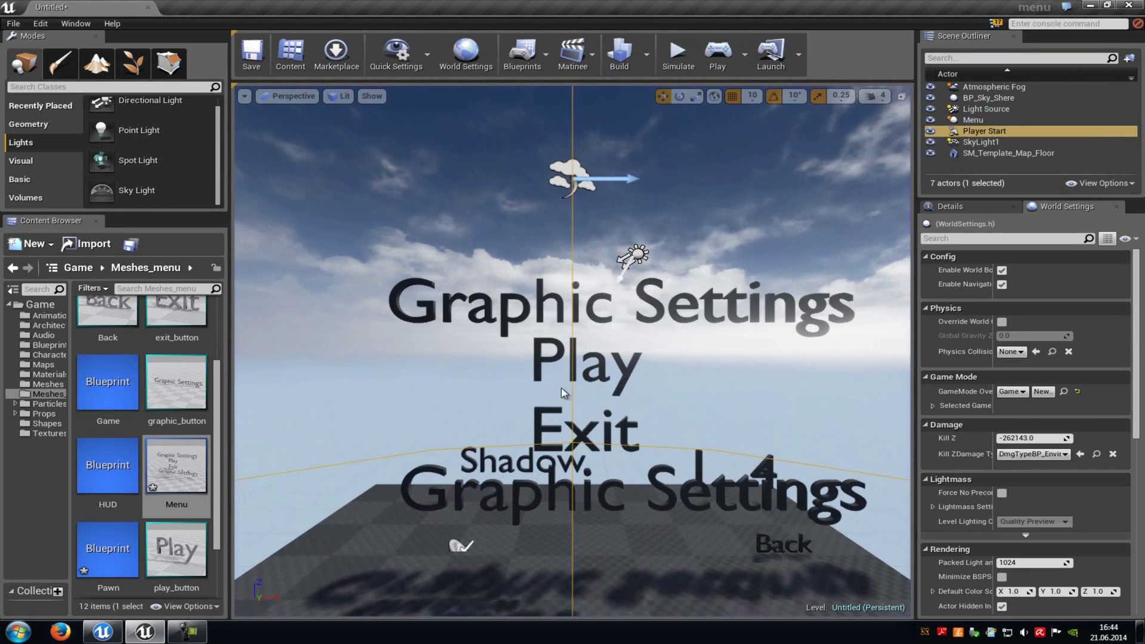
left_click(719, 51)
left_click(661, 484)
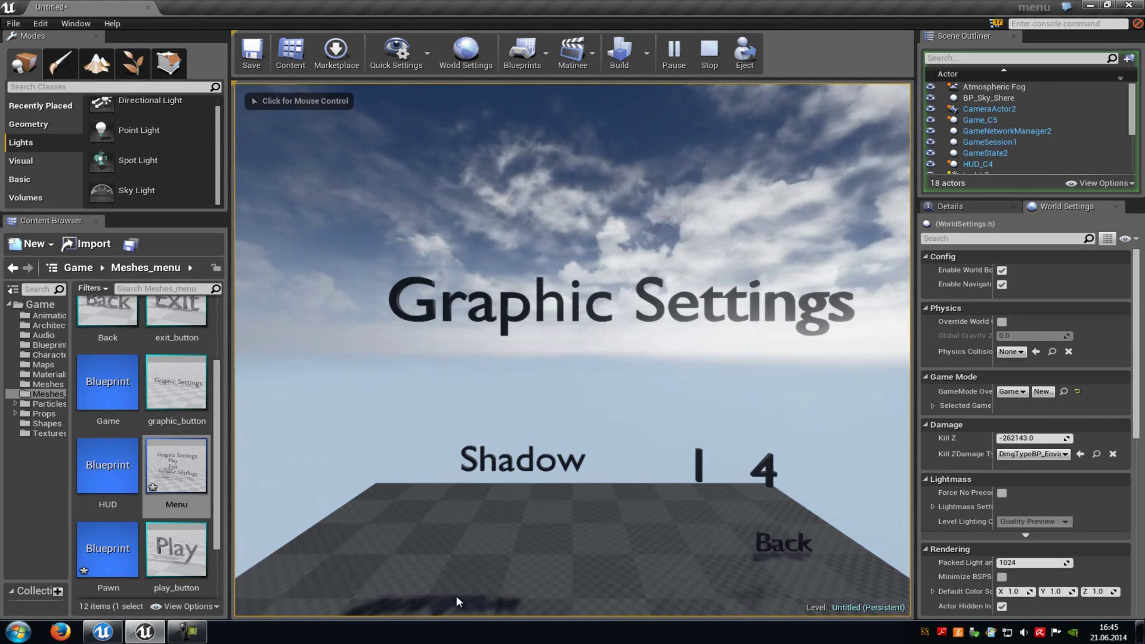
left_click(804, 543)
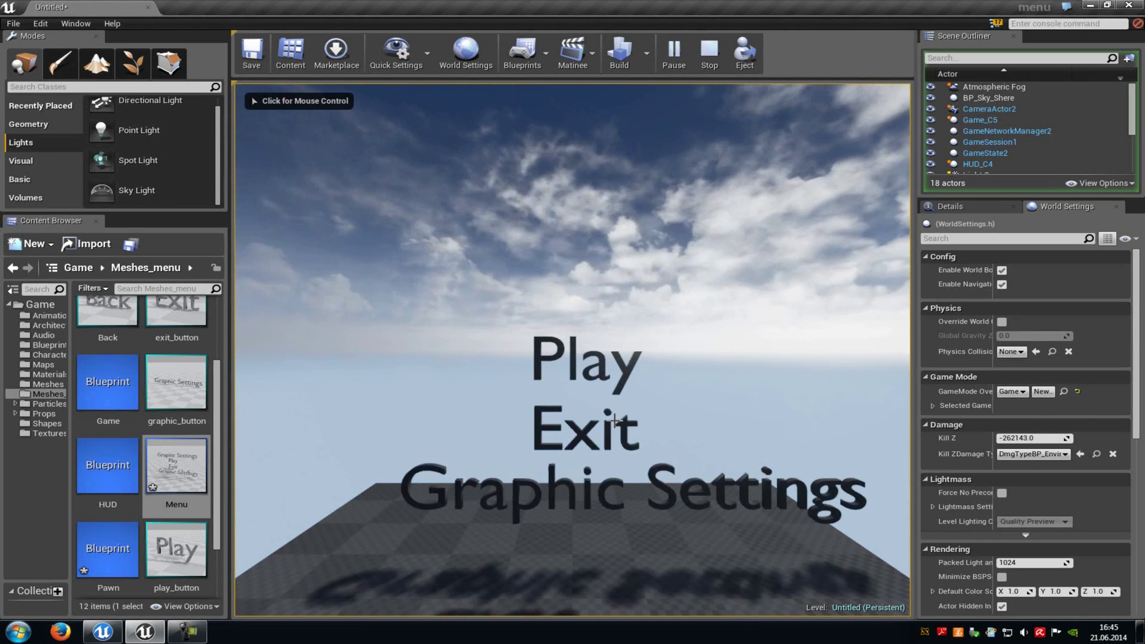
left_click(625, 369)
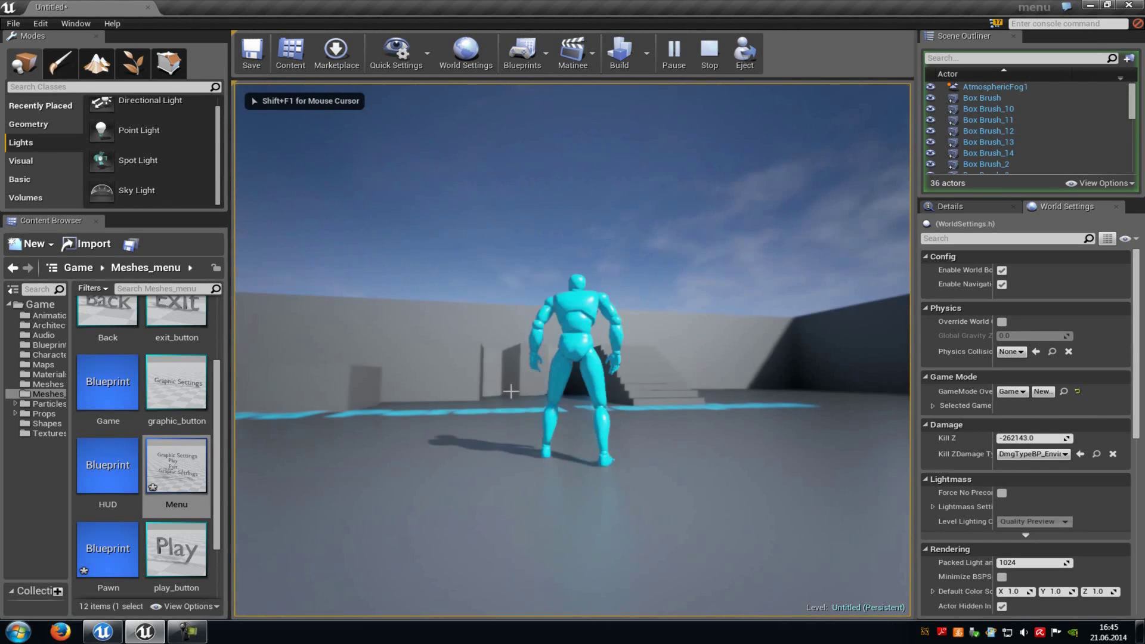
key("Escape")
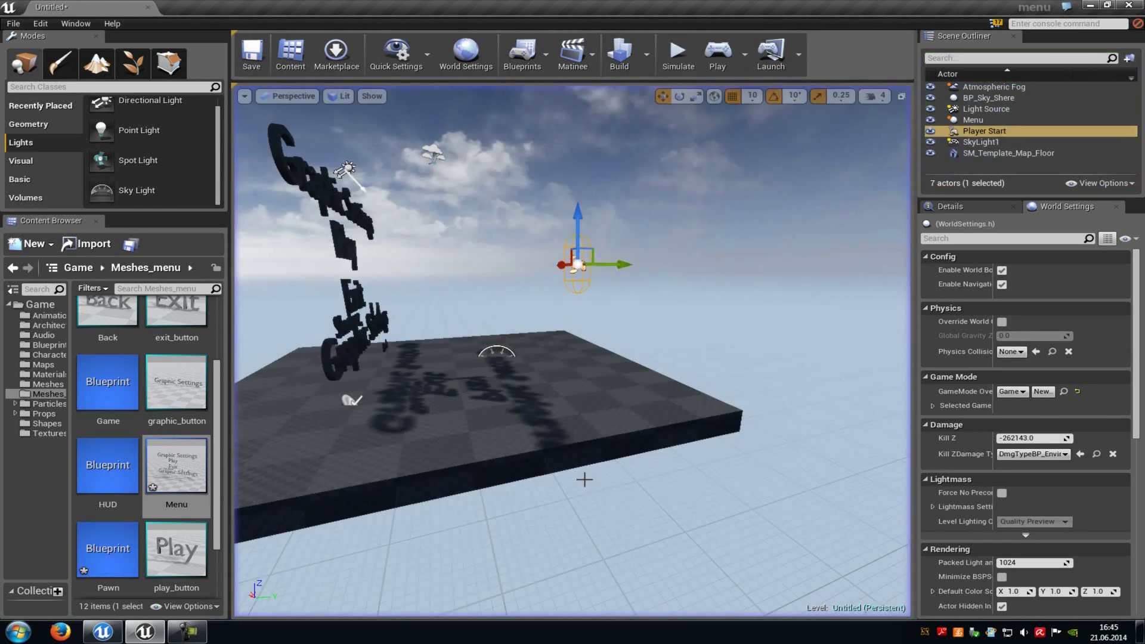